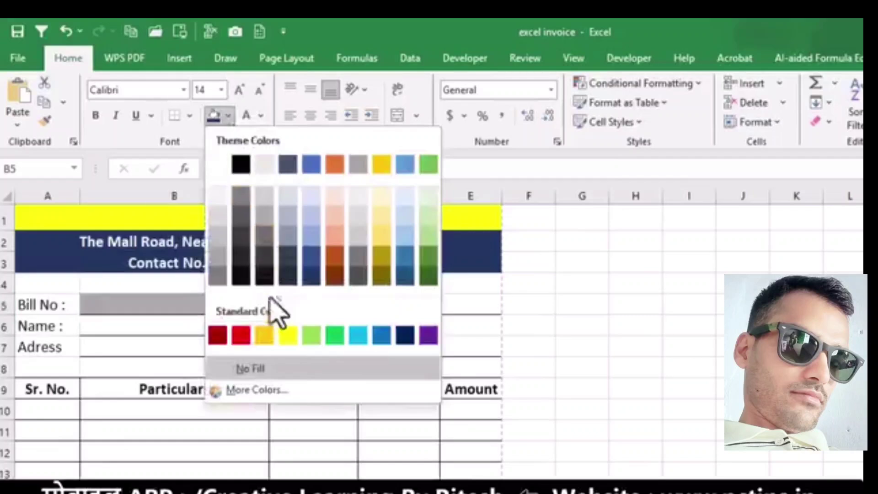
# - Fill the Bill No entry cell B5 and the table header row A9:E9 with standard yellow
pyautogui.click(288, 336)
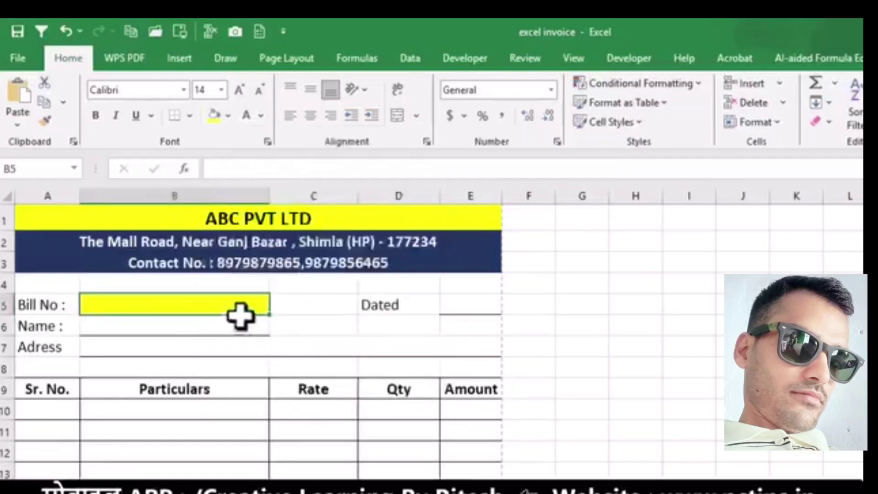
pyautogui.scroll(-1, 140, 332)
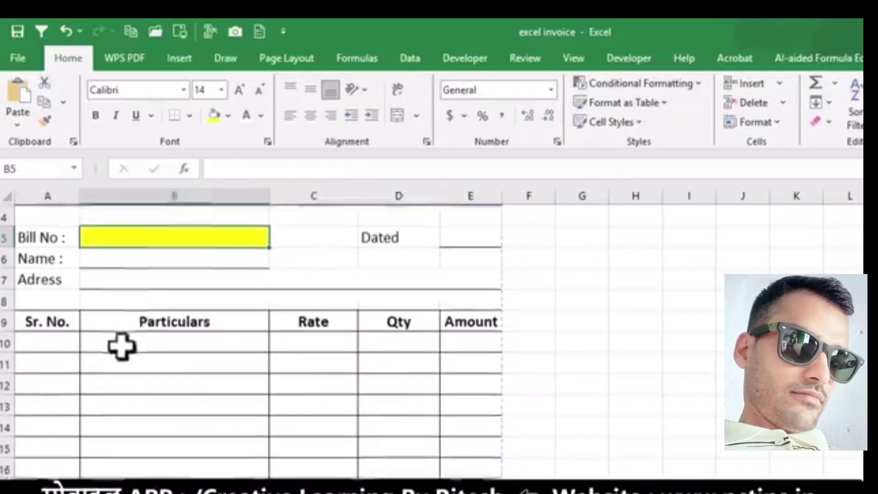
pyautogui.moveTo(61, 320); pyautogui.dragTo(463, 321)
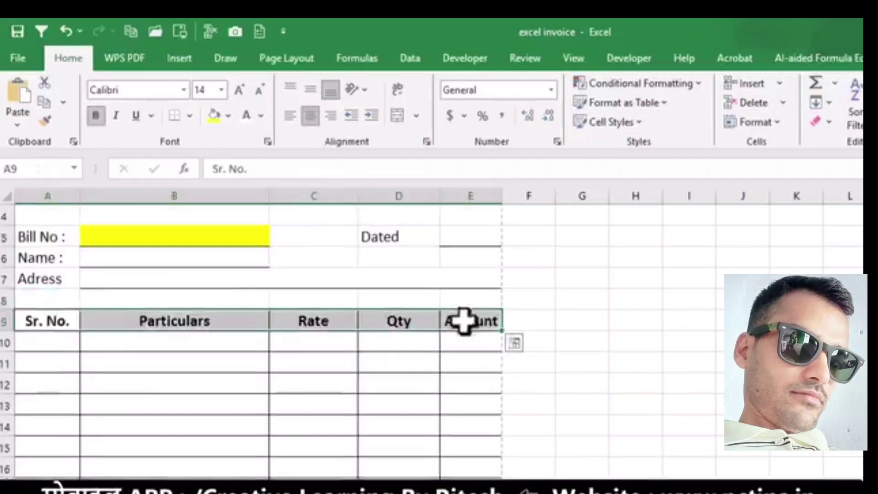
pyautogui.click(227, 117)
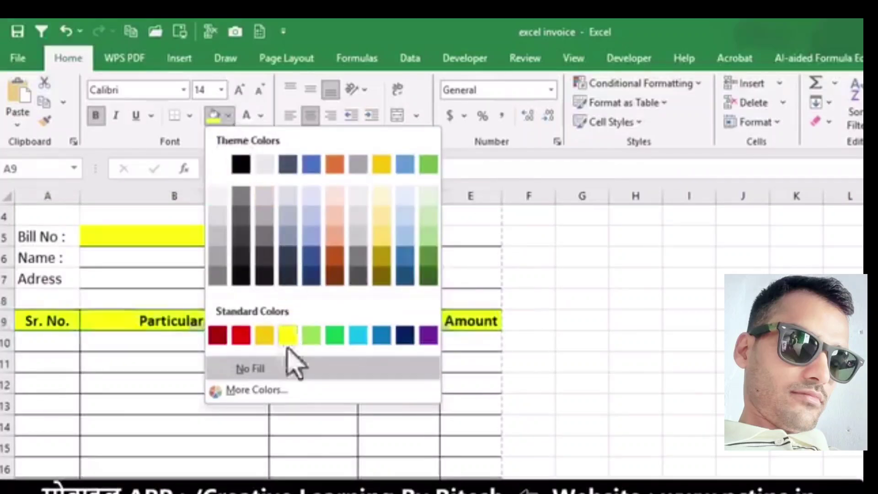
pyautogui.click(288, 336)
pyautogui.click(186, 386)
# - Enter the label TOTAL in cell D31, directly below the Qty column of the item table
pyautogui.scroll(1, 194, 459)
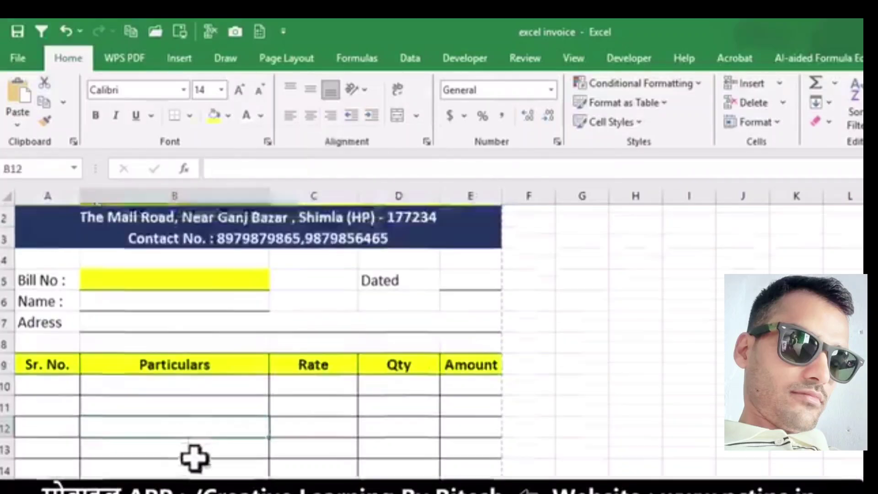
pyautogui.scroll(-4, 194, 459)
pyautogui.scroll(4, 196, 452)
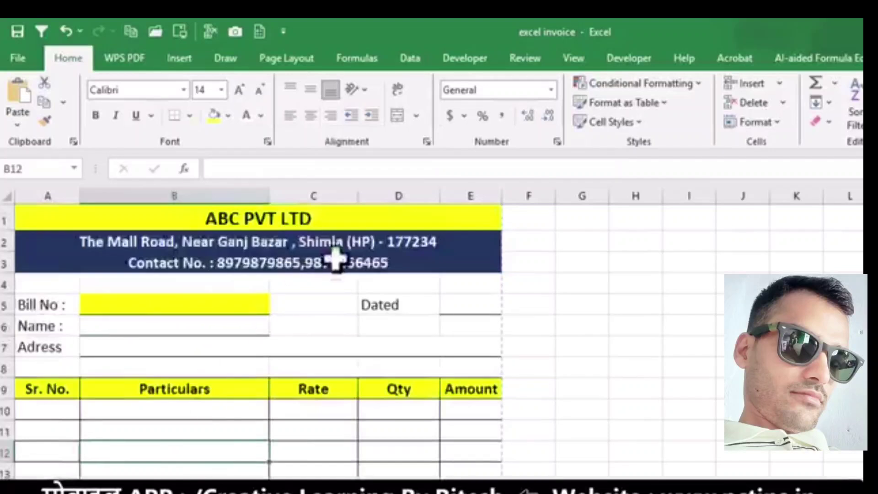
pyautogui.scroll(-8, 186, 380)
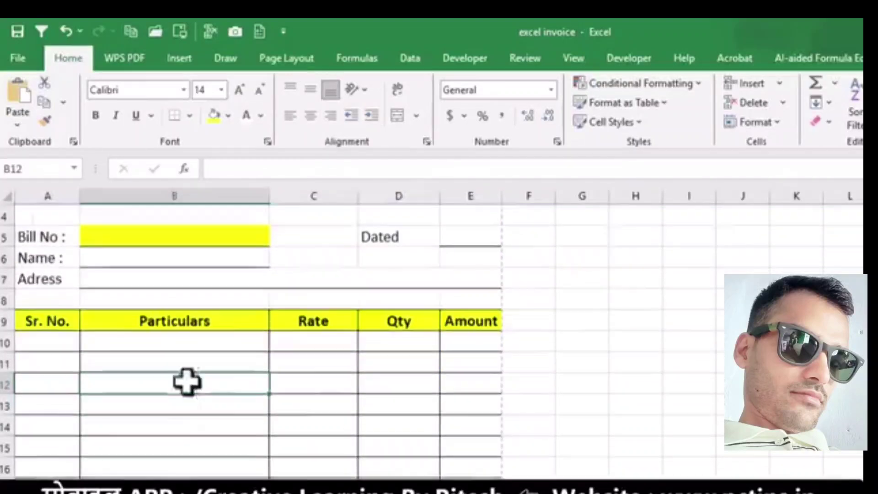
pyautogui.click(308, 337)
pyautogui.click(398, 341)
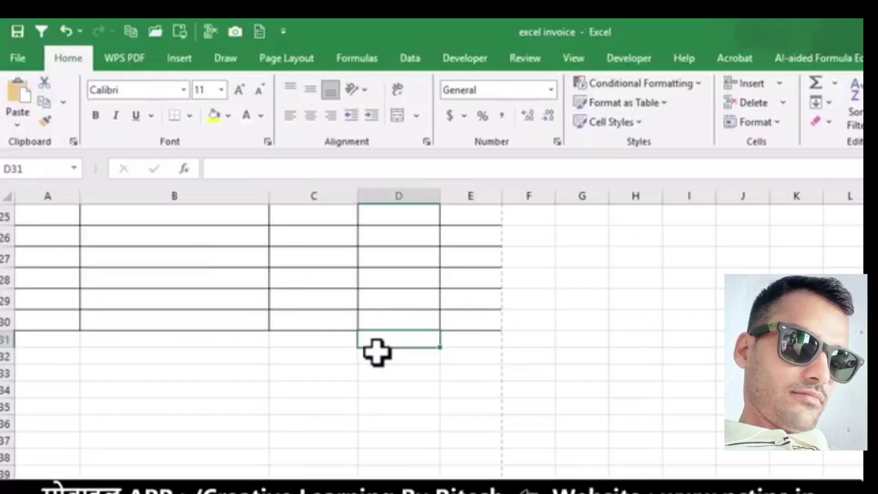
pyautogui.write('TOTAL')
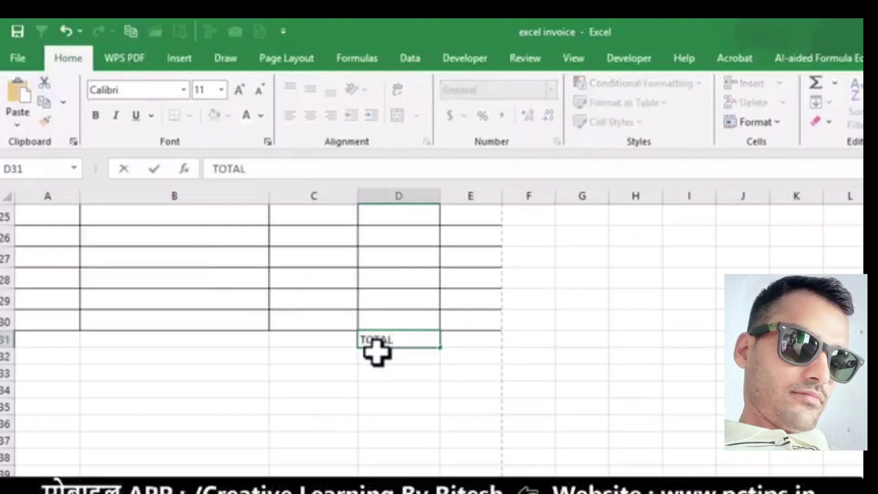
pyautogui.press('Return')
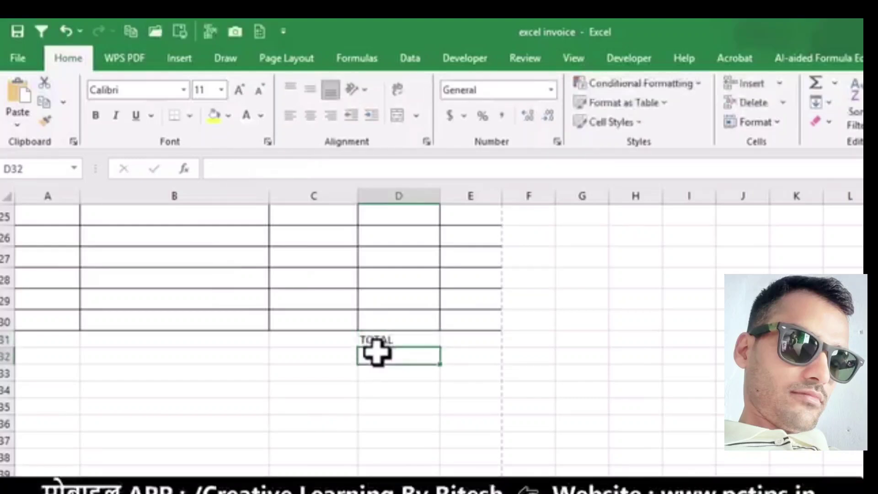
# - Enter the labels SGST 9%, CGST 9% and GRAND TOTAL in cells D32 to D34 below TOTAL
pyautogui.write('SGST 9%')
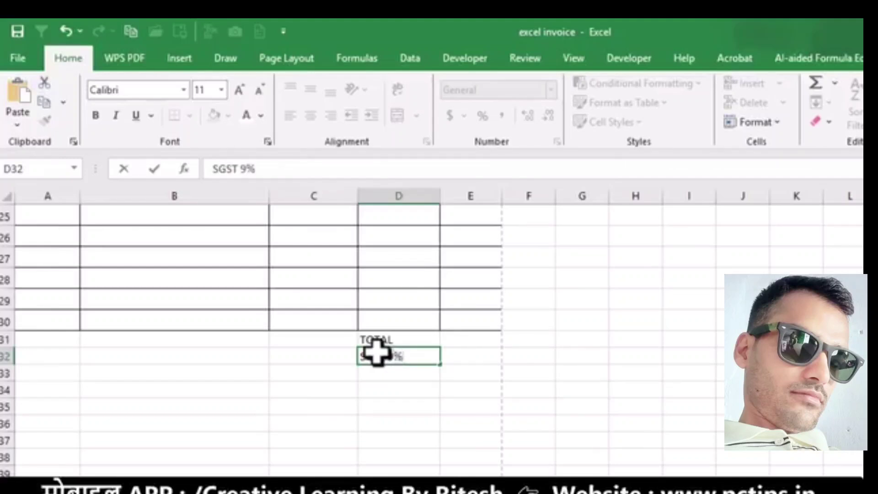
pyautogui.press('Return')
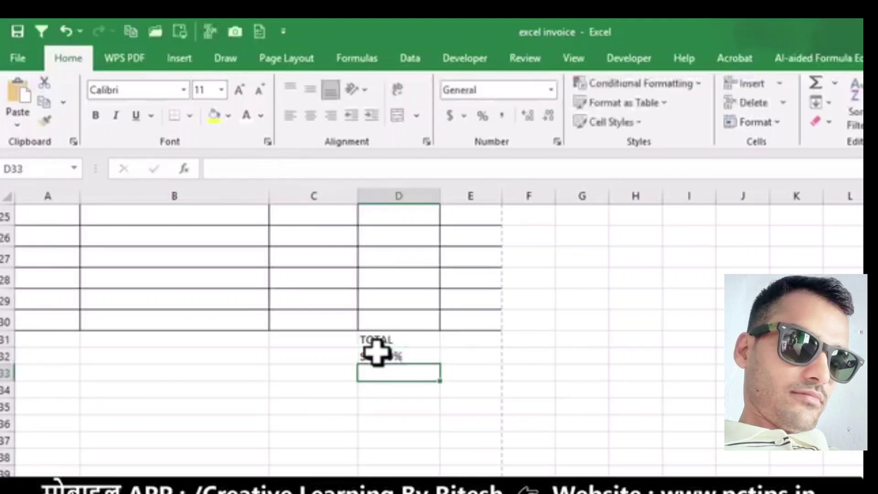
pyautogui.write('CGST 9%')
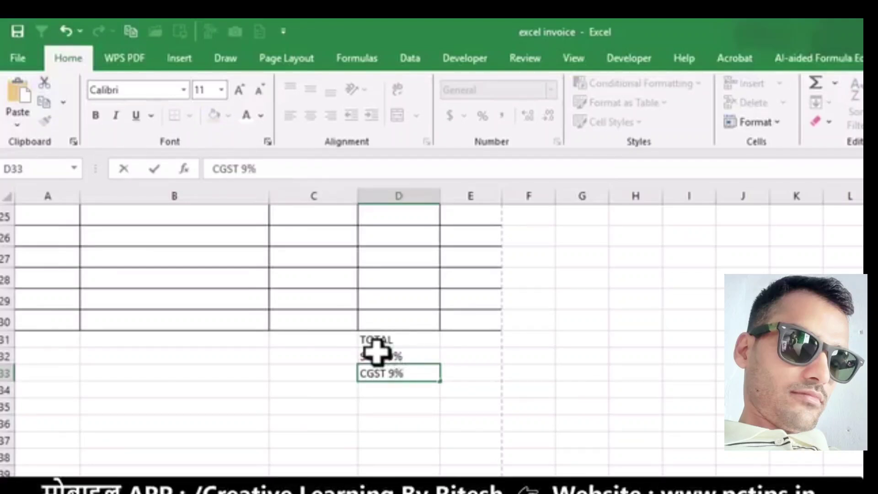
pyautogui.press('Return')
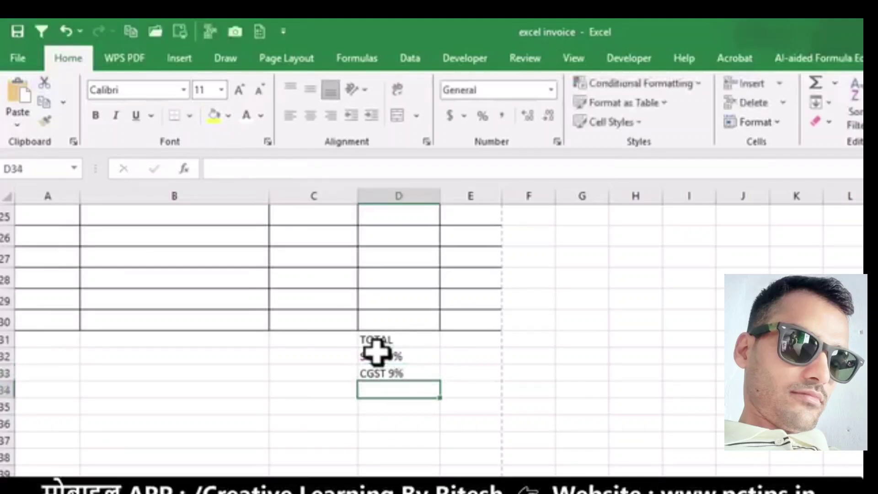
pyautogui.write('GR')
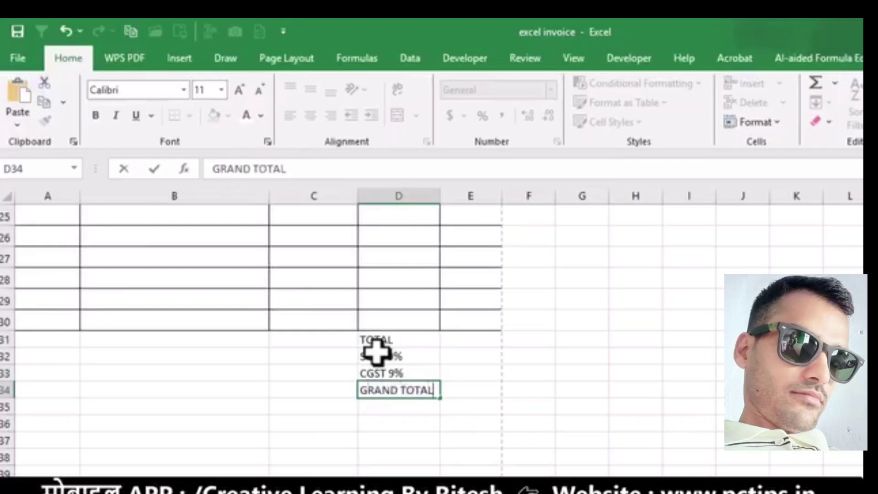
pyautogui.write('AND TOTAL')
pyautogui.click(376, 355)
# - Apply all borders to the totals block D31:E34
pyautogui.moveTo(402, 339); pyautogui.dragTo(484, 386)
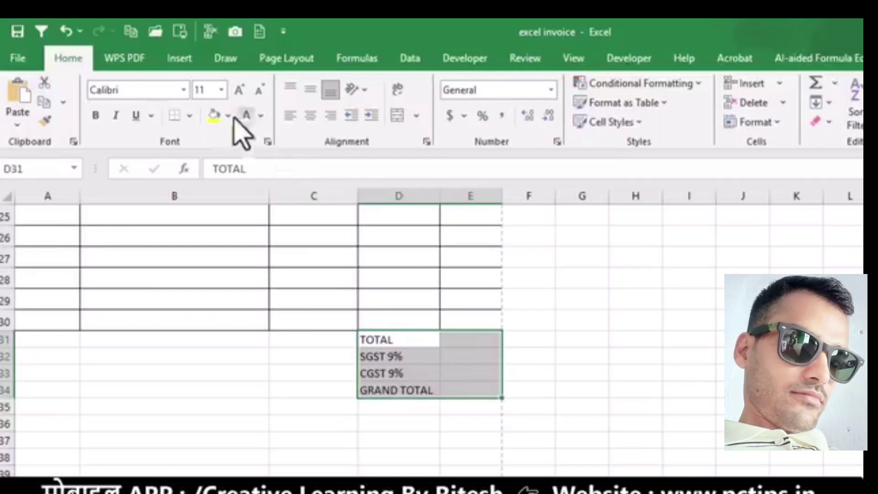
pyautogui.click(188, 116)
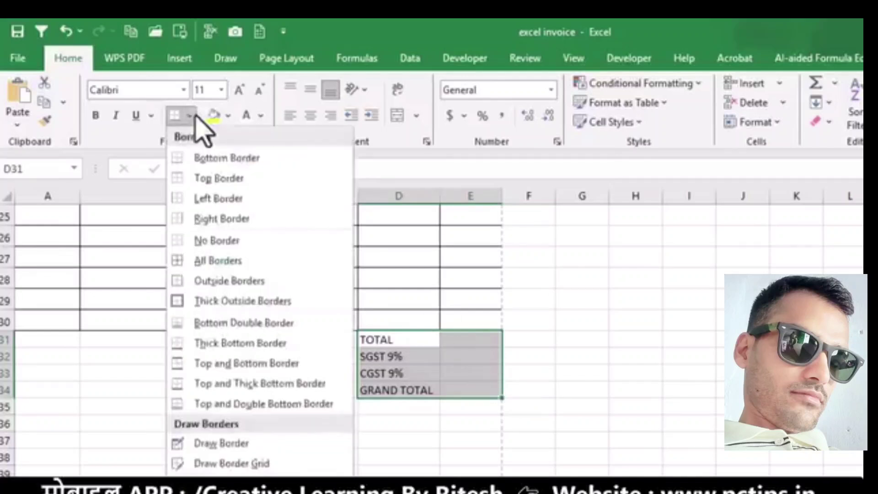
pyautogui.click(211, 267)
pyautogui.click(451, 377)
# - Right-align the totals labels in cells D31:D34
pyautogui.click(416, 341)
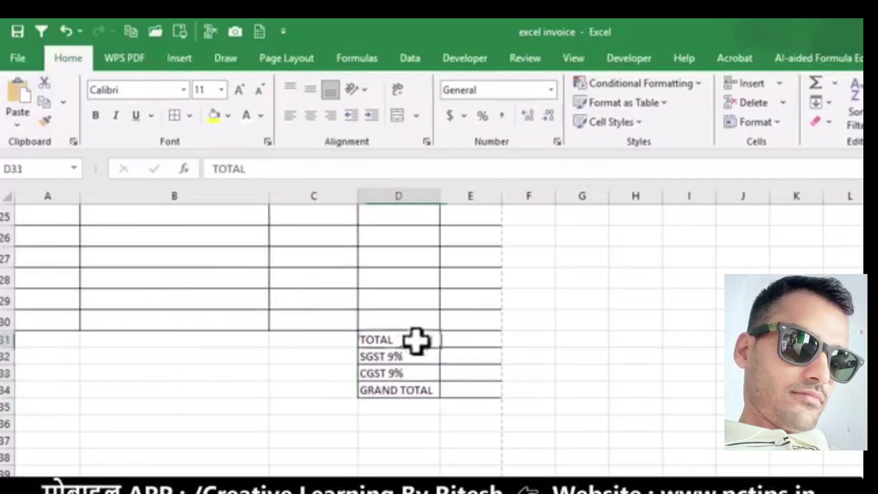
pyautogui.moveTo(416, 341); pyautogui.dragTo(404, 388)
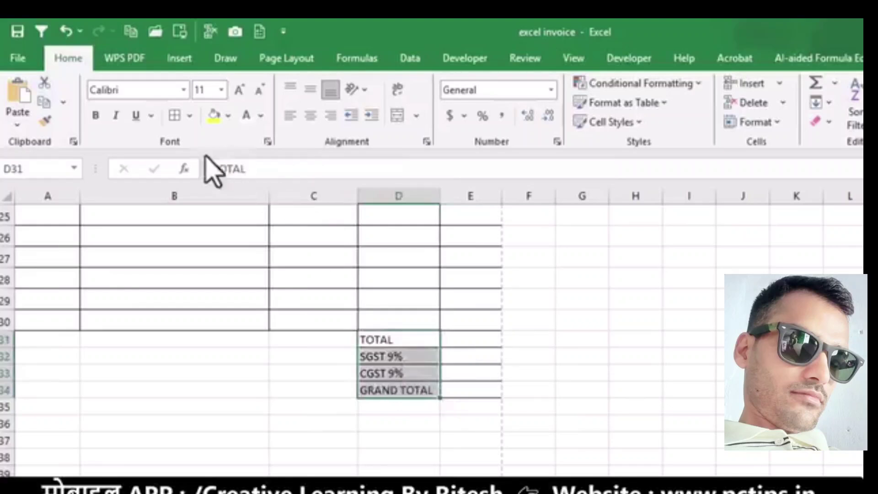
pyautogui.click(333, 118)
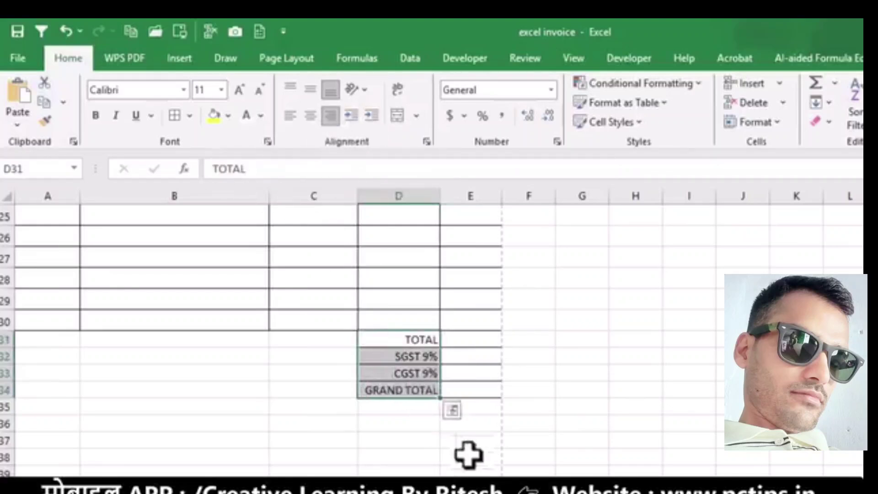
# - Center the cells horizontally in columns A to E, from row 4 through the end of the item table
pyautogui.scroll(2, 470, 319)
pyautogui.scroll(6, 470, 319)
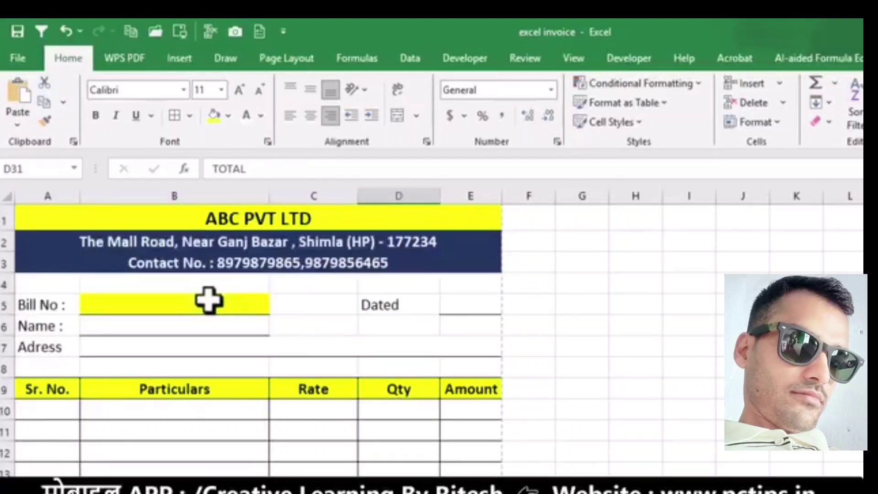
pyautogui.scroll(-1, 154, 292)
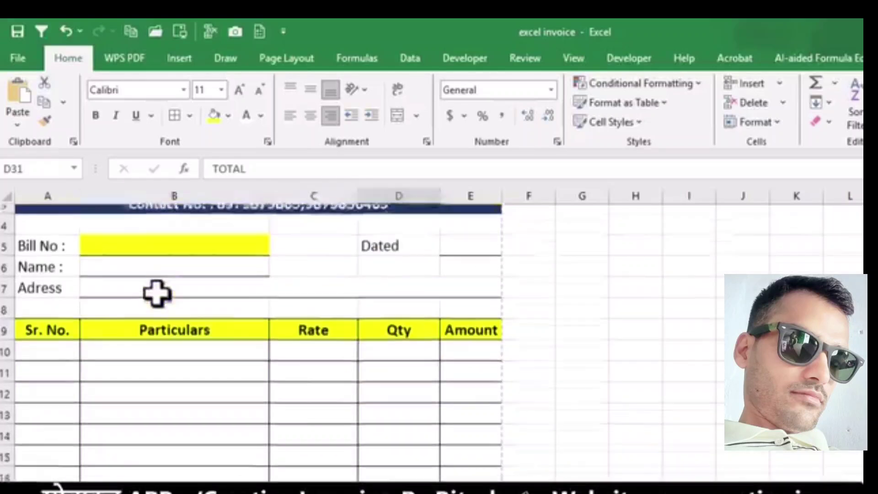
pyautogui.scroll(1, 151, 282)
pyautogui.moveTo(47, 286); pyautogui.dragTo(491, 489)
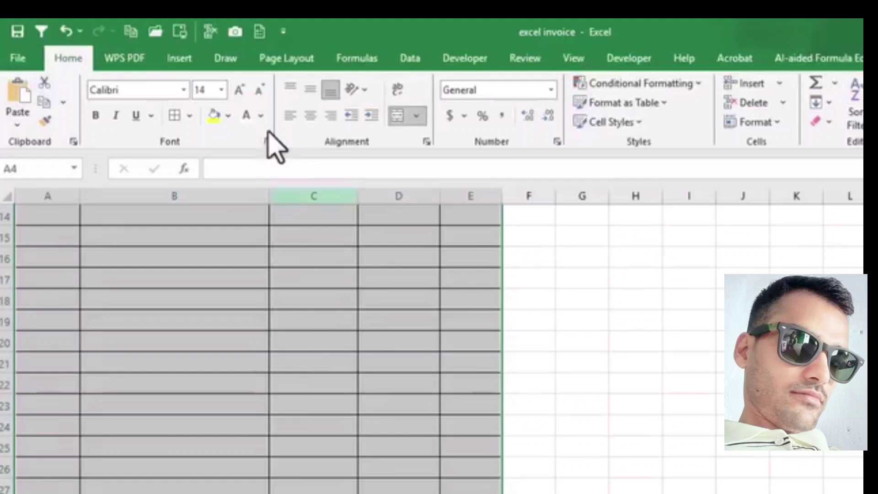
pyautogui.click(309, 116)
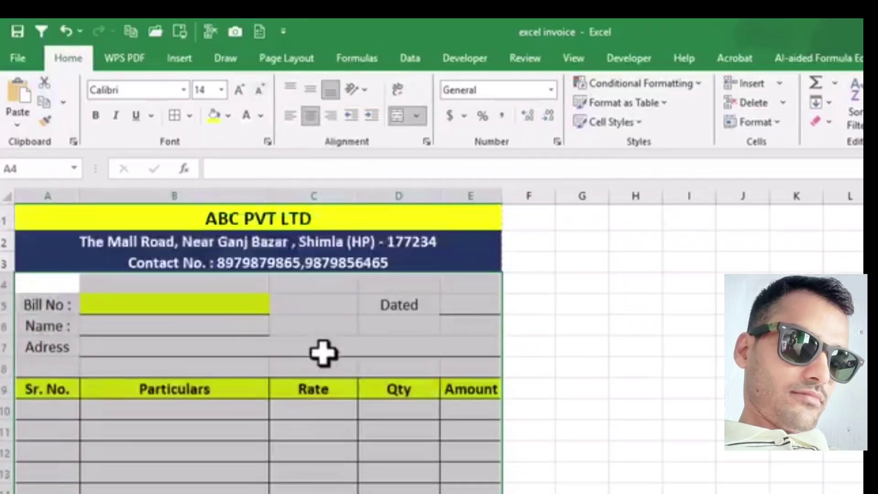
pyautogui.click(83, 301)
# - Center the totals value cells E31:E34 both horizontally and vertically
pyautogui.scroll(-5, 465, 391)
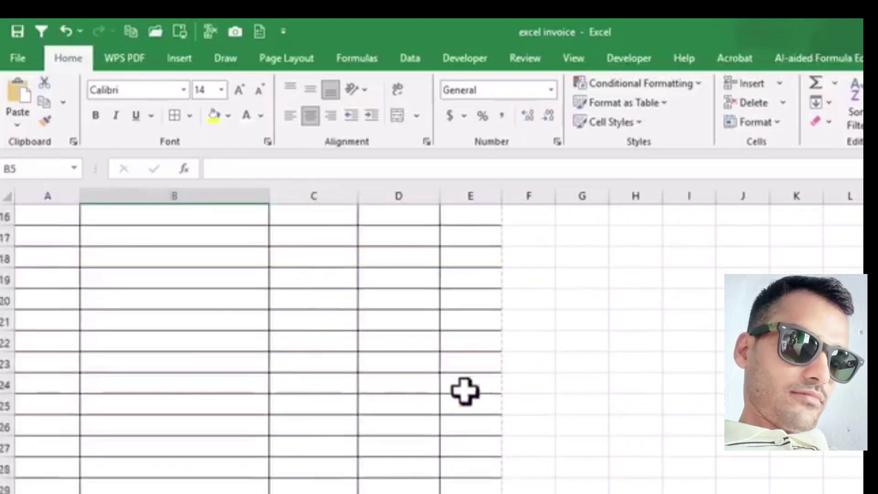
pyautogui.scroll(-4, 465, 391)
pyautogui.moveTo(474, 284); pyautogui.dragTo(475, 326)
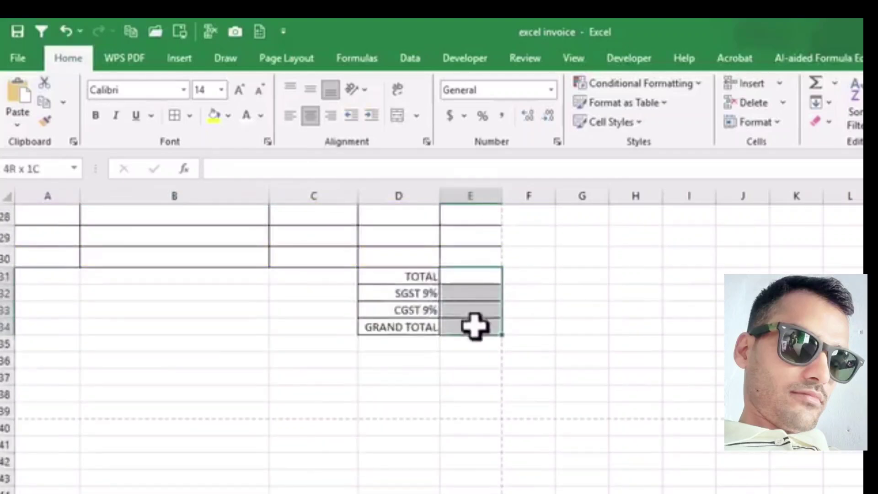
pyautogui.click(308, 115)
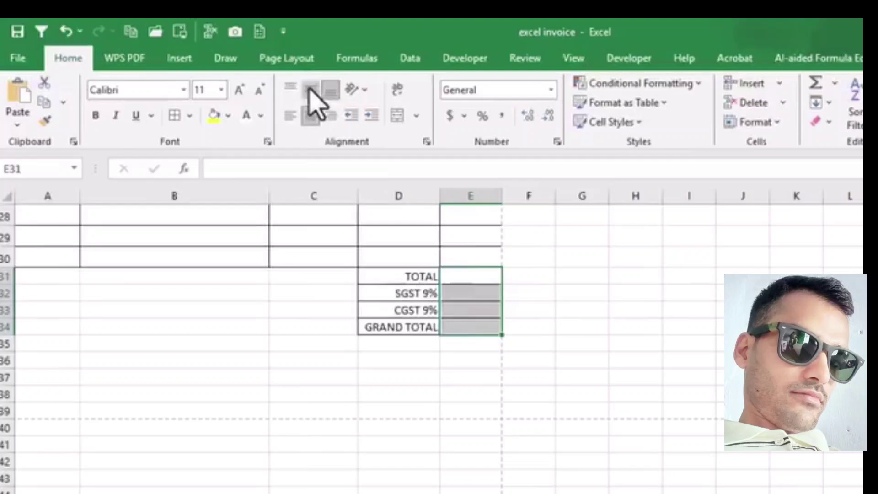
pyautogui.click(311, 90)
# - Review the invoice layout in the sheet and in the print preview, and return to the worksheet
pyautogui.scroll(8, 296, 290)
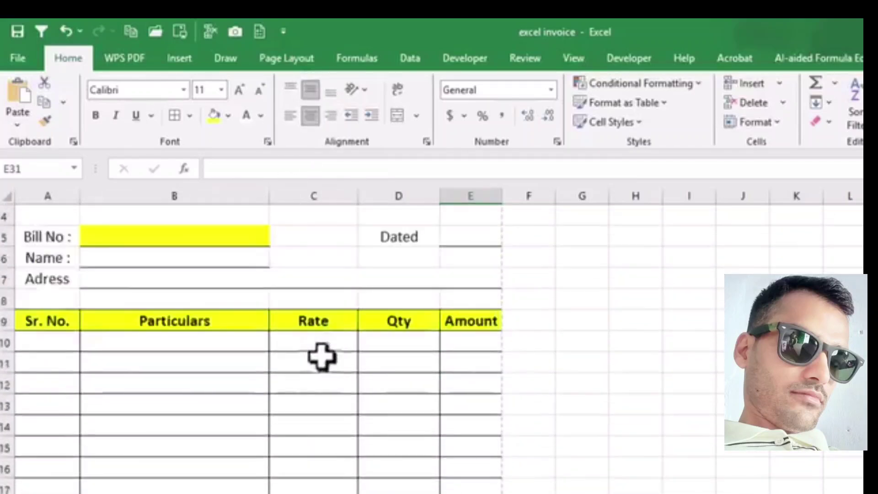
pyautogui.scroll(1, 155, 349)
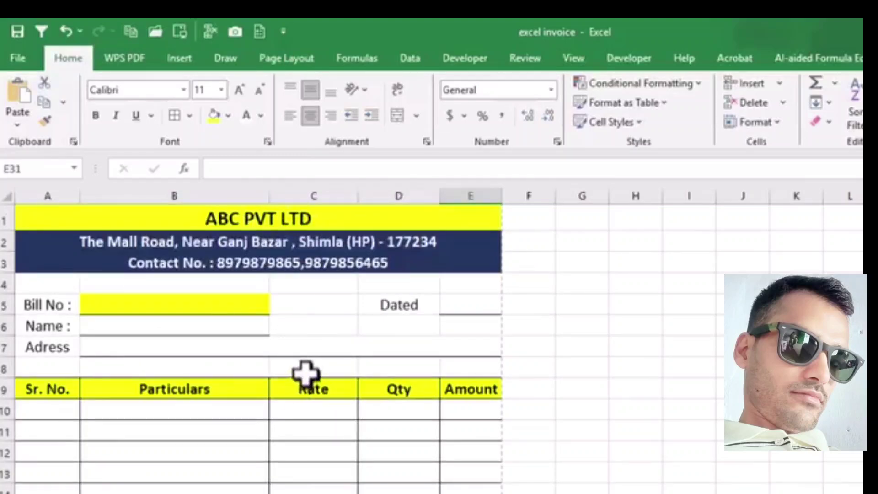
pyautogui.scroll(-2, 305, 374)
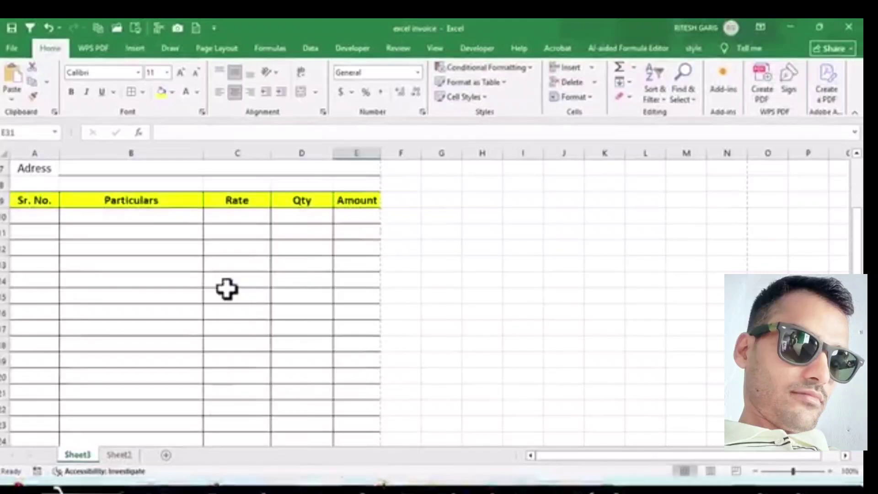
pyautogui.hotkey('ctrl', 'p')
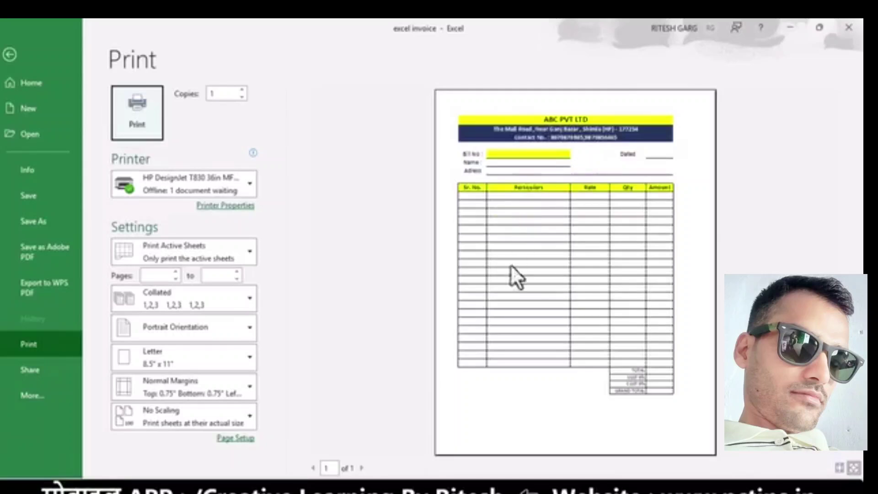
pyautogui.click(9, 55)
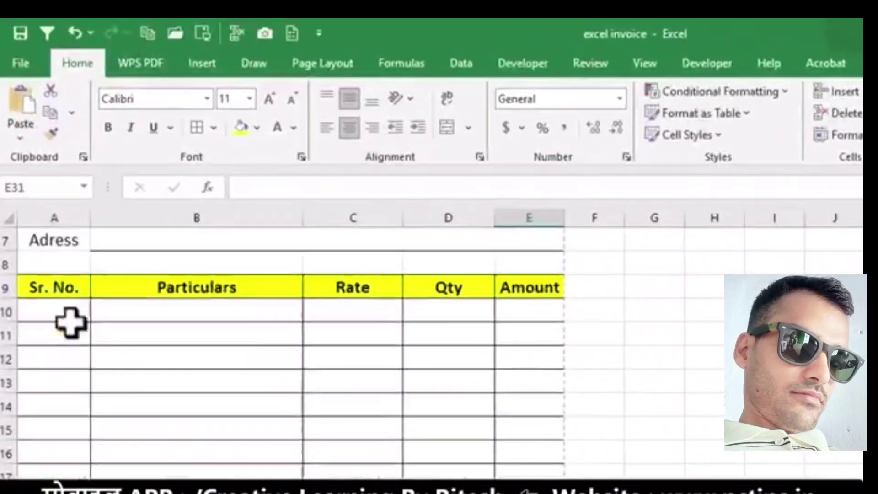
pyautogui.moveTo(51, 275); pyautogui.dragTo(529, 492)
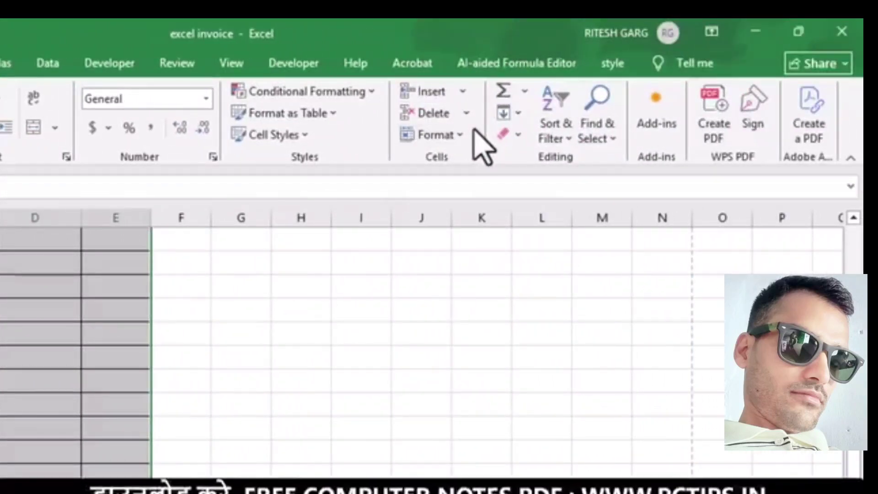
pyautogui.click(458, 134)
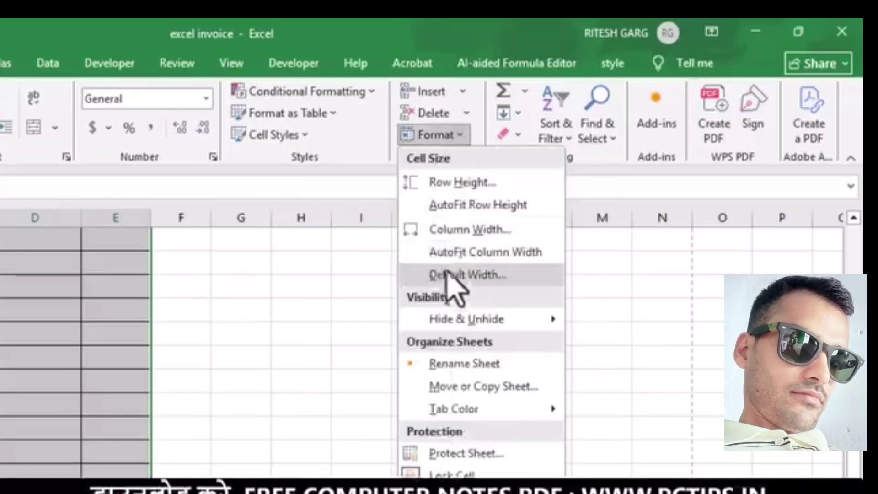
pyautogui.click(476, 183)
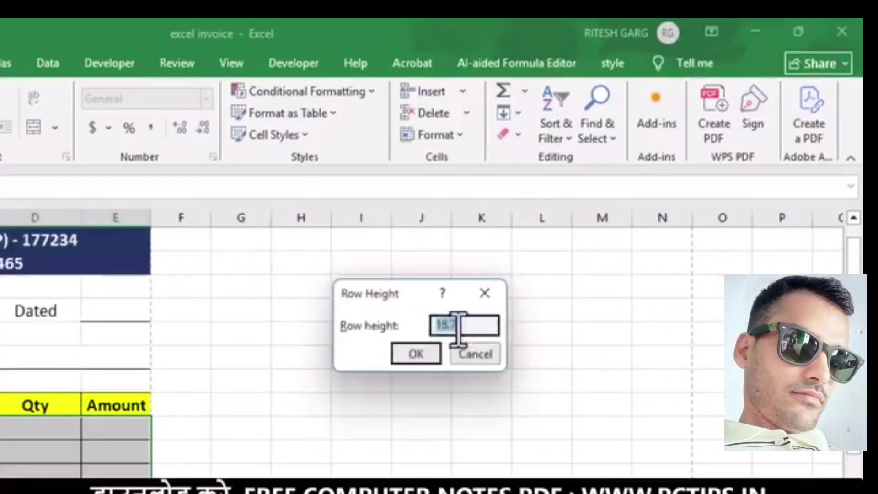
pyautogui.click(476, 354)
pyautogui.scroll(-3, 412, 321)
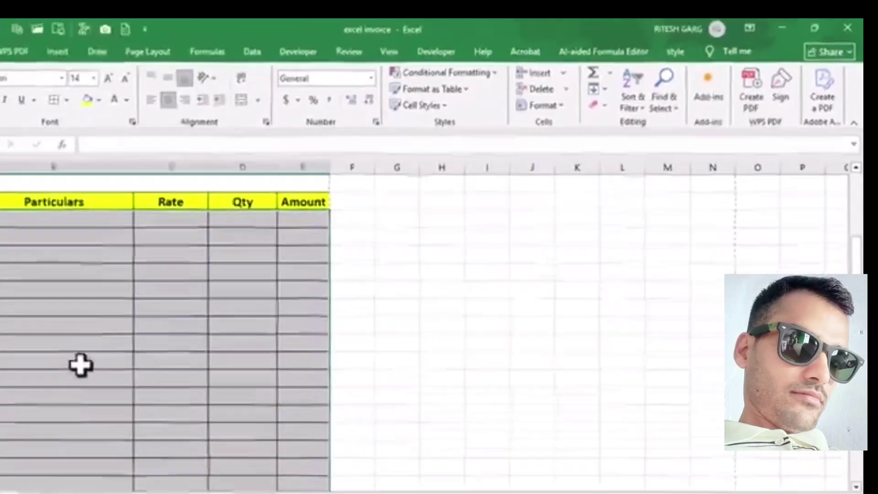
pyautogui.click(156, 332)
# - Enter 101 as the bill number in cell B5
pyautogui.scroll(3, 155, 331)
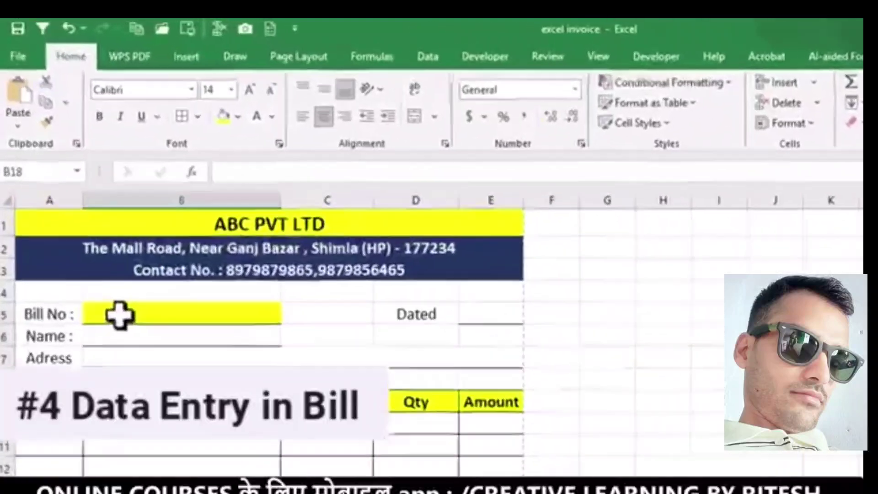
pyautogui.click(82, 241)
pyautogui.write('101')
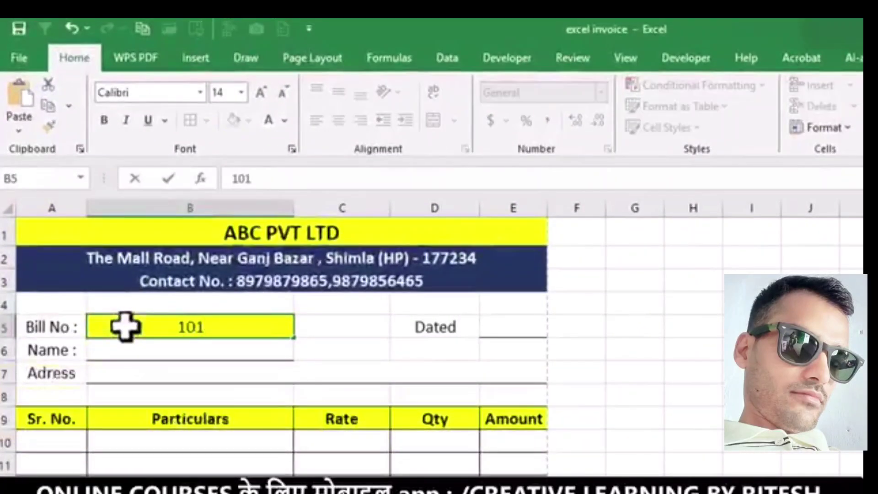
pyautogui.press('Tab')
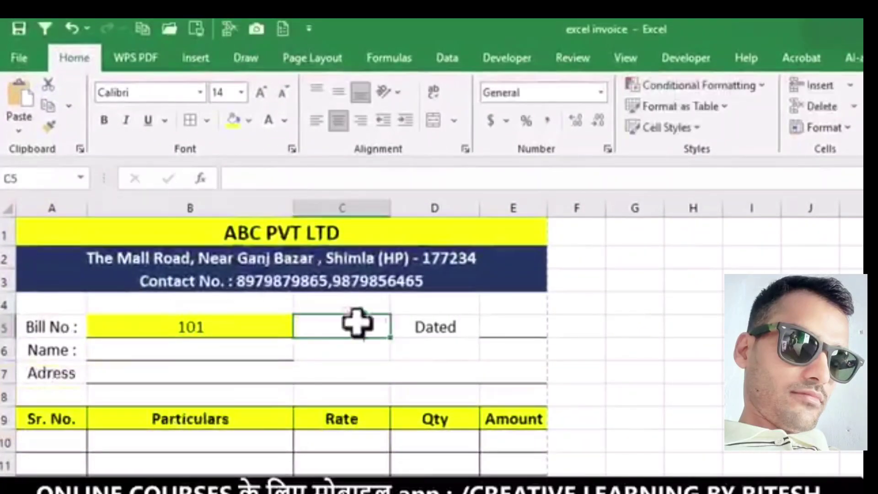
# - Enter the formula =TODAY() in the Dated cell E5 and widen column E so the full date fits
pyautogui.click(530, 328)
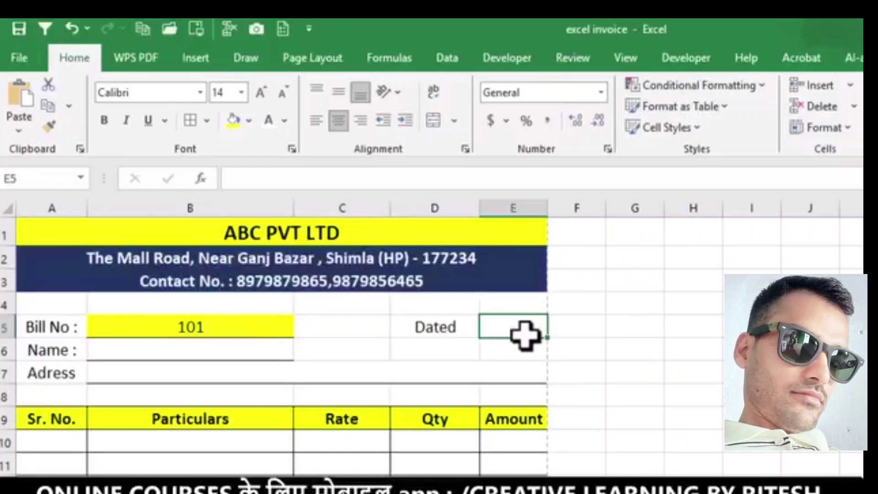
pyautogui.write('=')
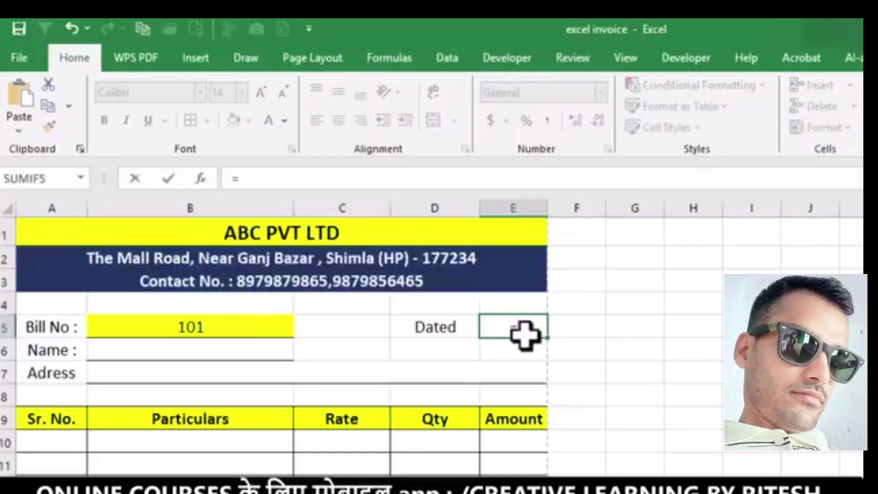
pyautogui.write('TODAY')
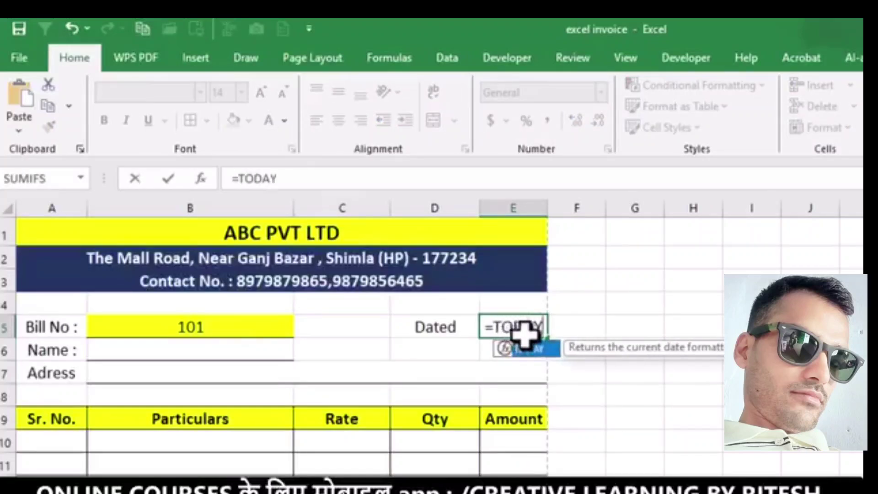
pyautogui.write('(')
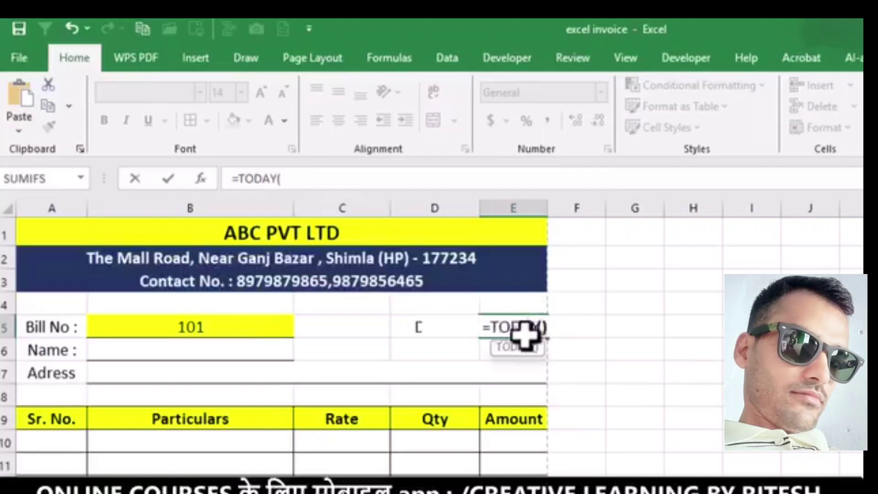
pyautogui.press('Tab')
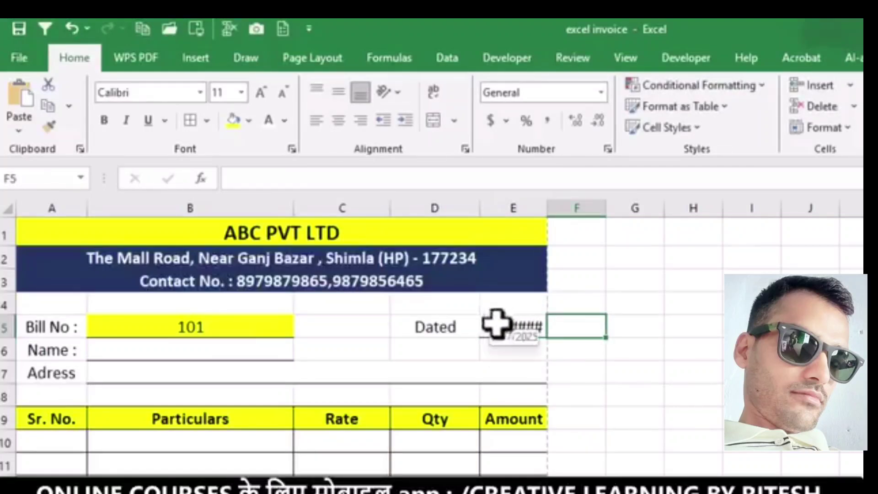
pyautogui.moveTo(548, 209); pyautogui.dragTo(569, 214)
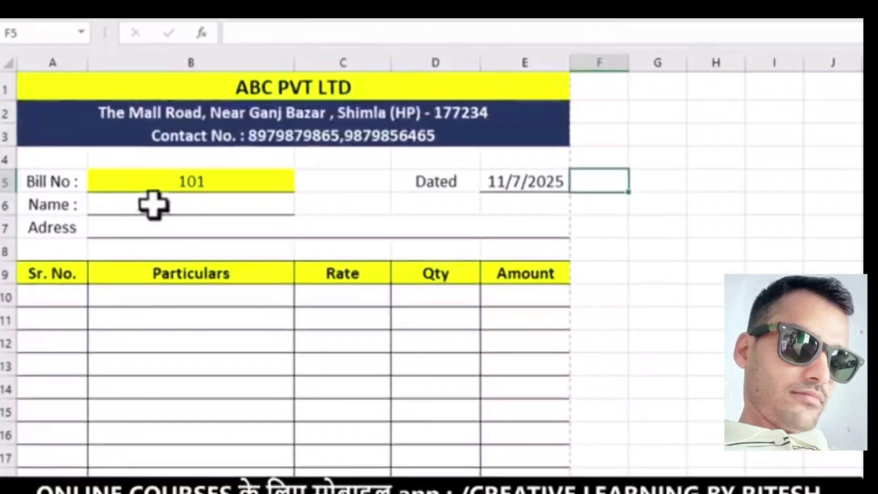
# - Enter M/S BALAJAJI LTD as the customer name in cell B6
pyautogui.click(153, 350)
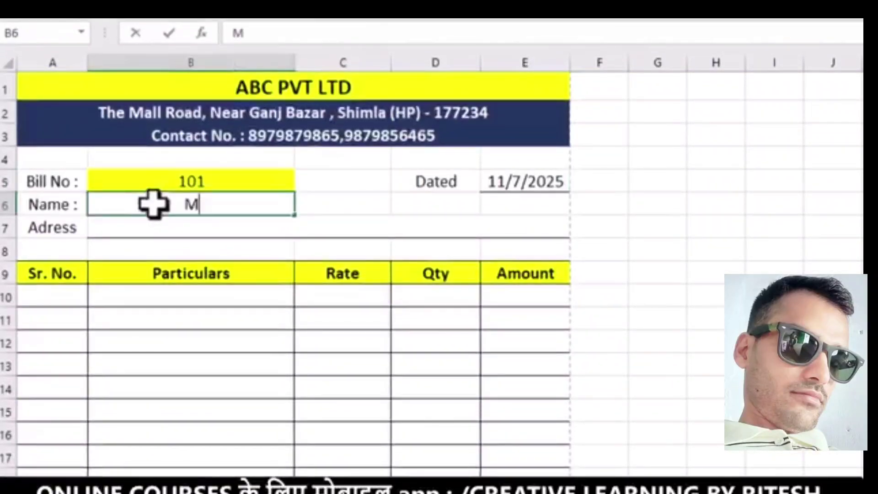
pyautogui.write('M/S ')
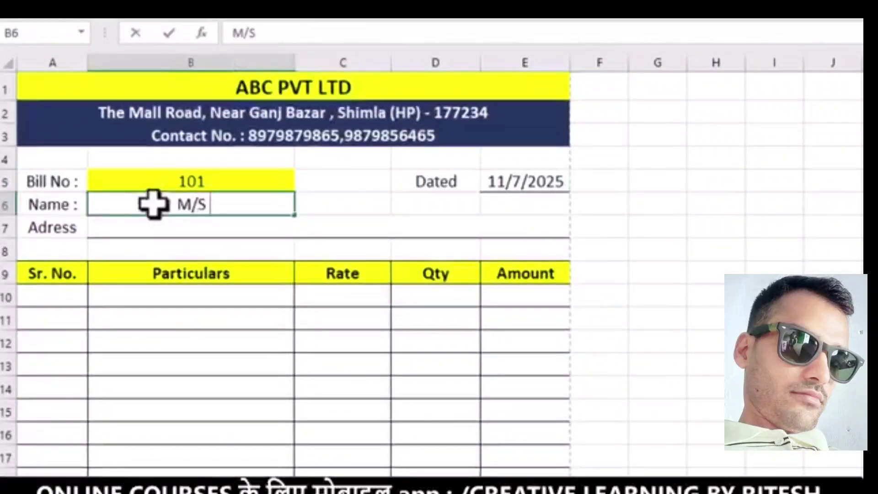
pyautogui.write('BLA')
pyautogui.press('BackSpace')
pyautogui.press('BackSpace')
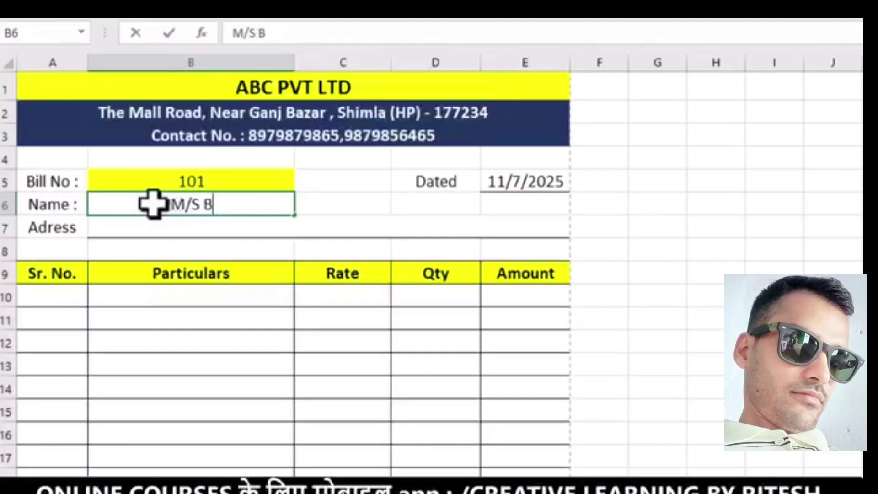
pyautogui.write('ALAJAJI LTD')
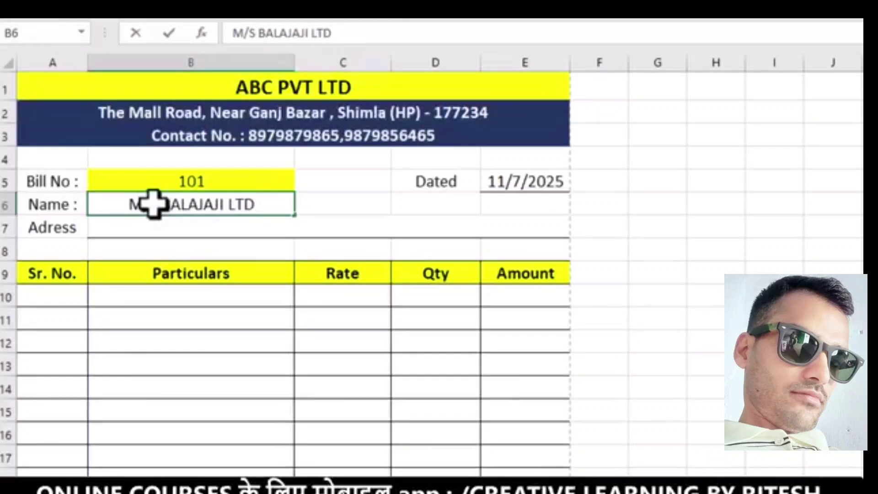
pyautogui.press('Return')
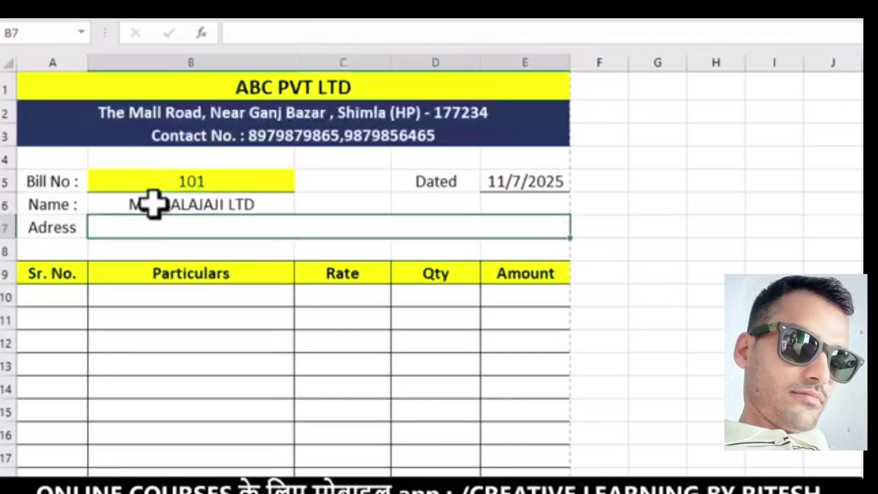
# - Enter the customer's address in the merged address cell B7
pyautogui.write('NEAR N')
pyautogui.press('BackSpace')
pyautogui.write('BUS')
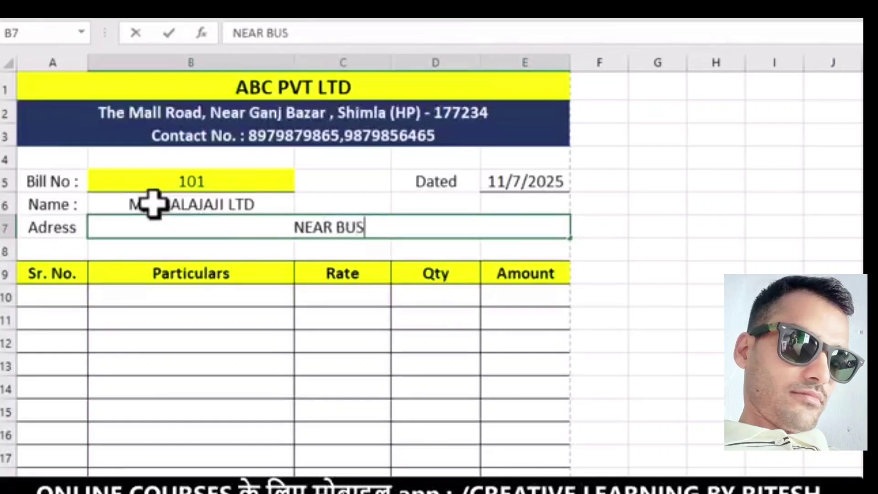
pyautogui.write(' STAND, MANDI HP')
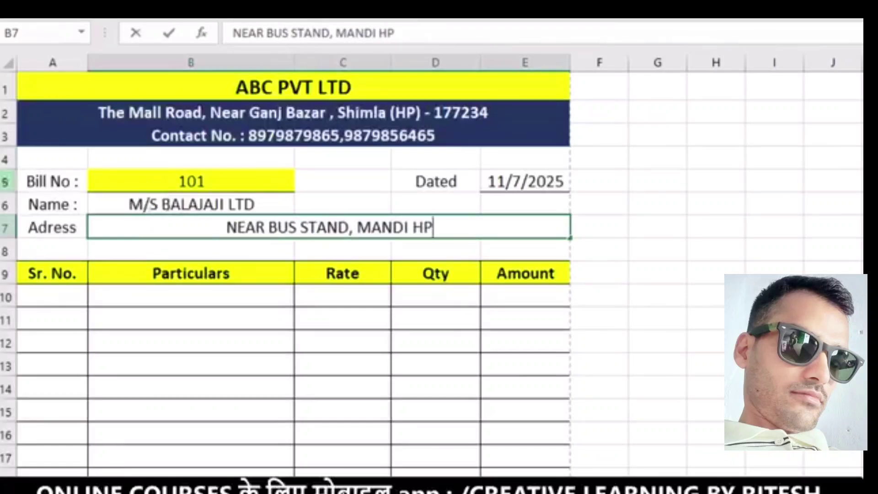
# - Enter 101 as the first serial number in cell A10 of the item table
pyautogui.click(83, 362)
pyautogui.click(68, 299)
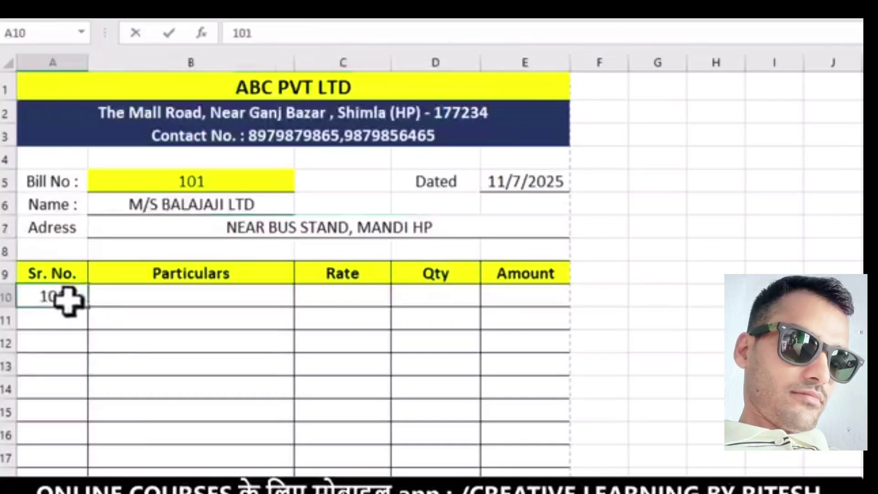
pyautogui.click(146, 300)
# - Examine the item names and rates listed on Sheet2, and return to the invoice sheet
pyautogui.scroll(-1, 184, 242)
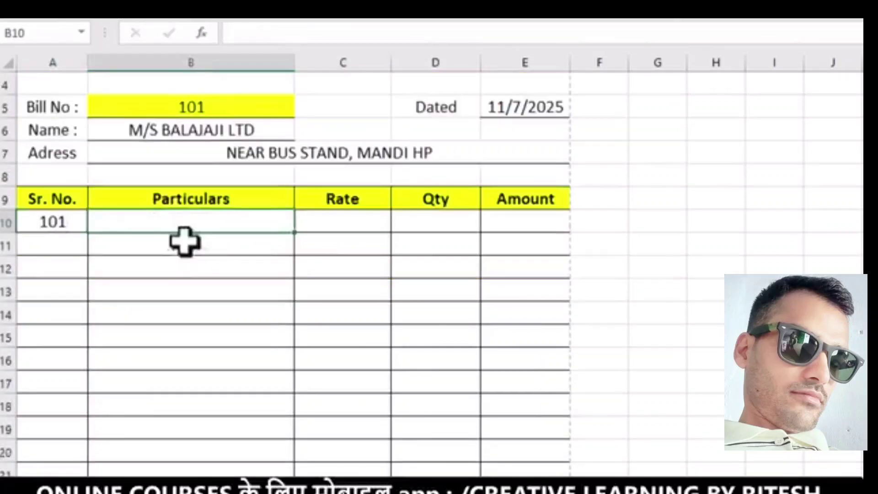
pyautogui.scroll(-1, 184, 241)
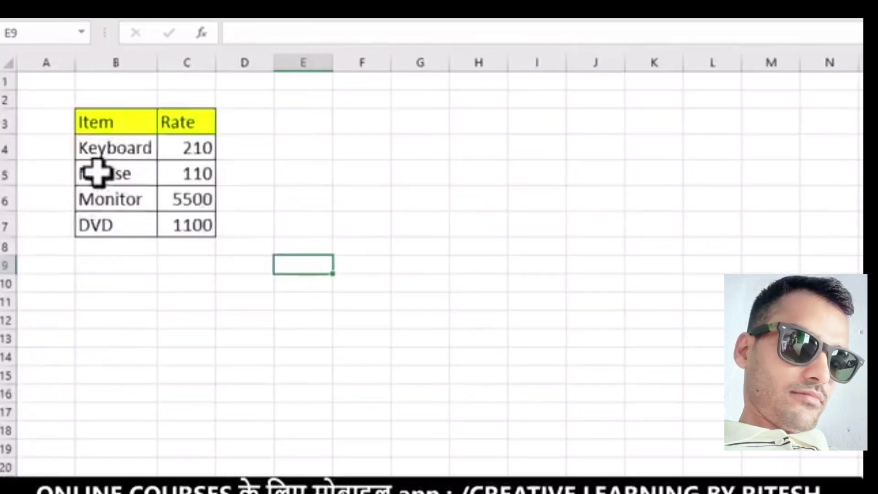
pyautogui.moveTo(178, 146); pyautogui.dragTo(172, 222)
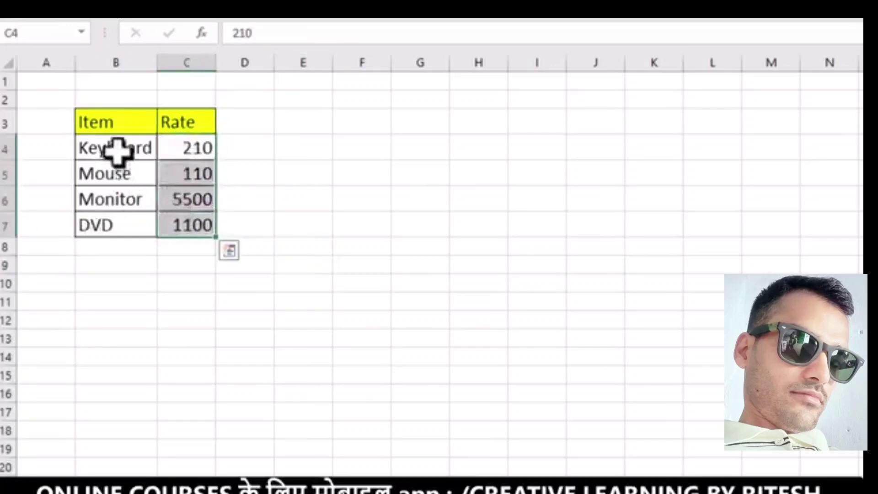
pyautogui.moveTo(117, 151); pyautogui.dragTo(113, 227)
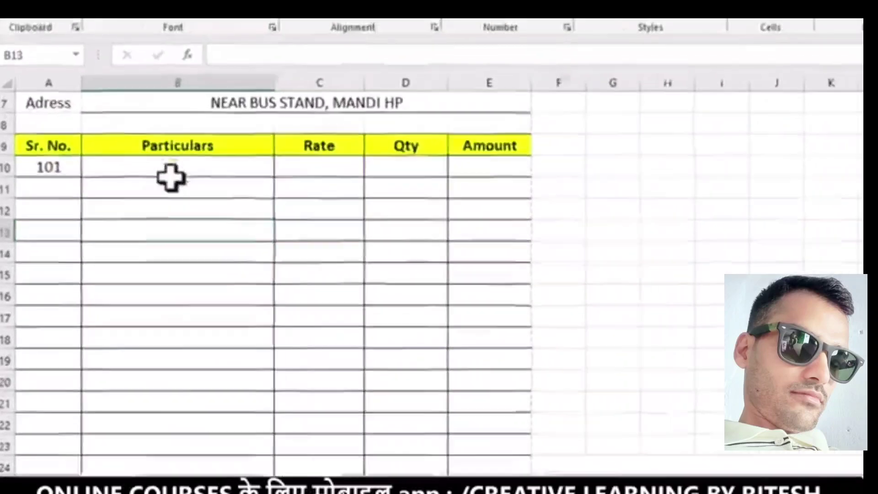
# - Select the Particulars cells from B10 down through the item table and choose List as their data validation type
pyautogui.moveTo(170, 180); pyautogui.dragTo(169, 464)
pyautogui.moveTo(119, 435); pyautogui.dragTo(143, 397)
pyautogui.scroll(6, 167, 321)
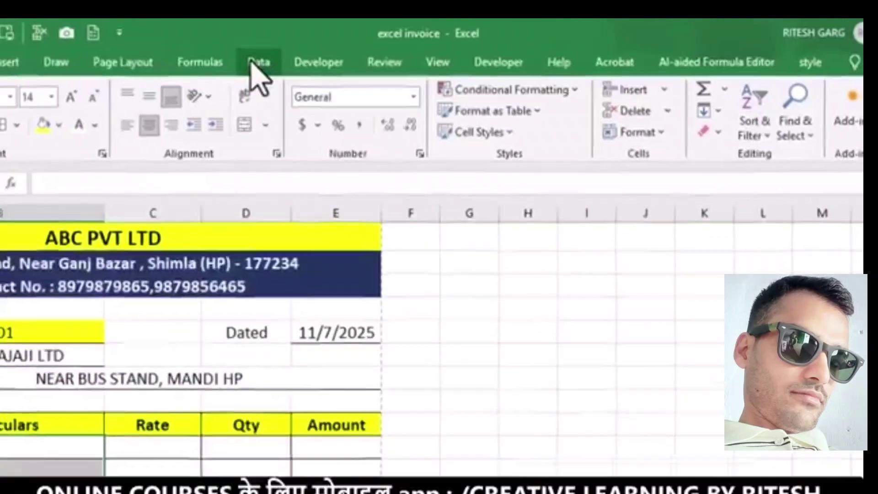
pyautogui.click(253, 64)
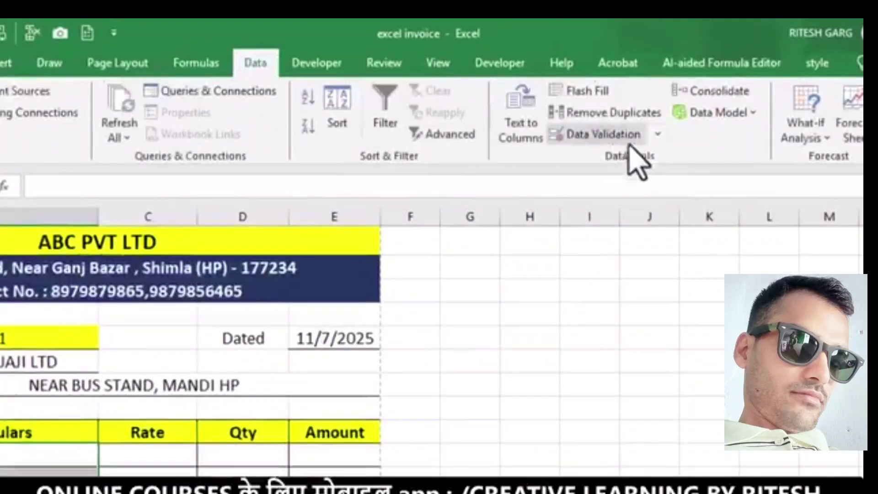
pyautogui.click(658, 134)
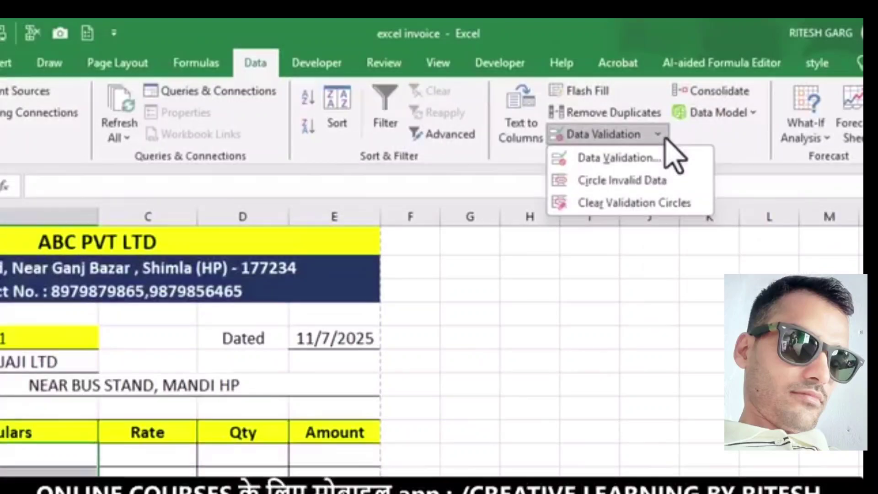
pyautogui.click(636, 166)
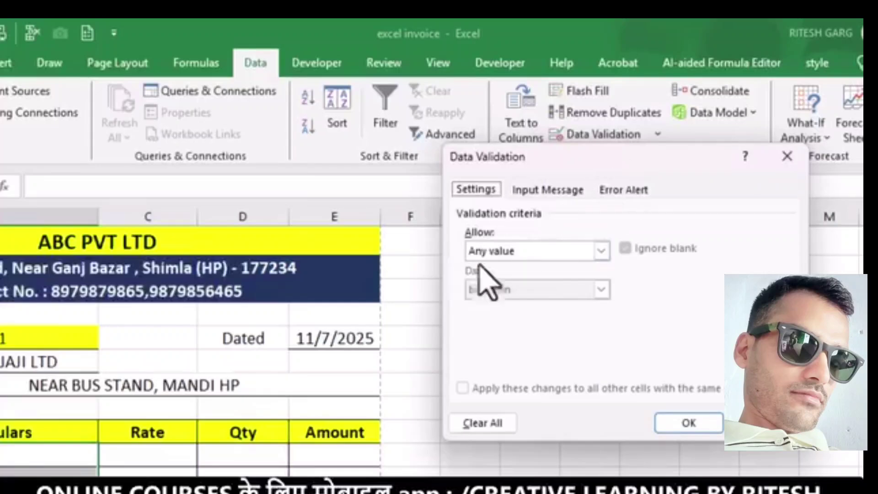
pyautogui.click(601, 251)
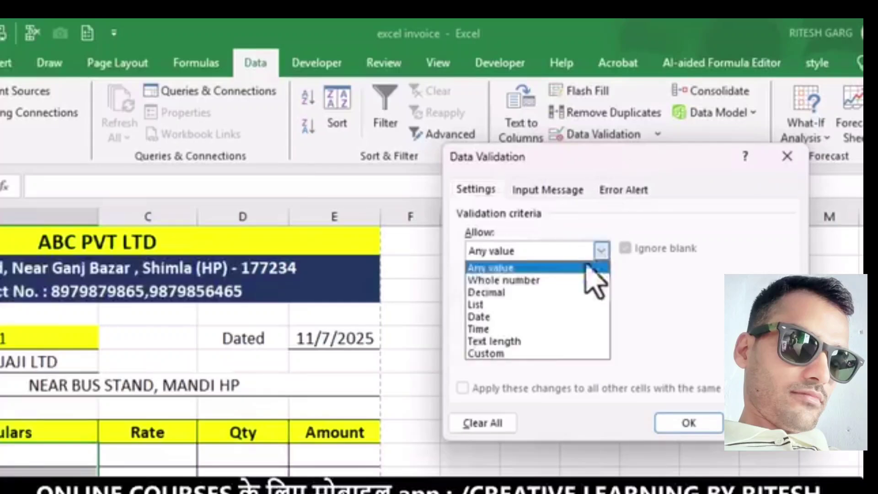
pyautogui.click(504, 305)
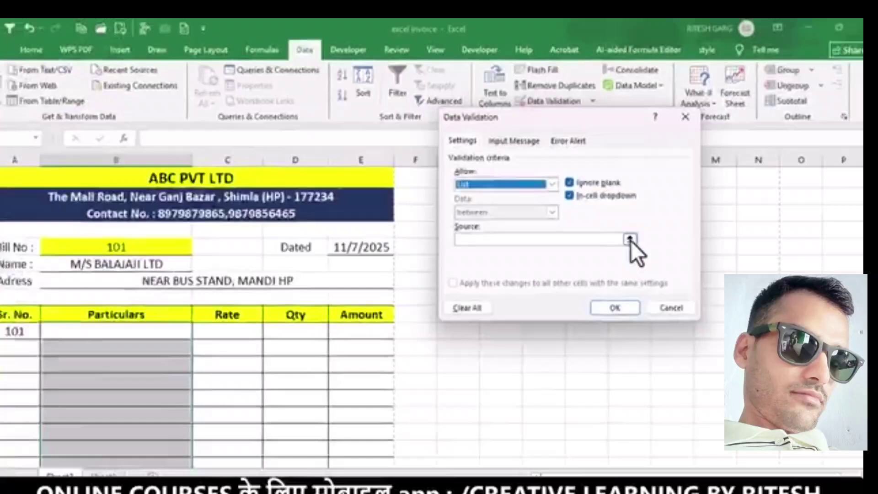
# - Set the list validation source to the item names in Sheet2 cells $B$4:$B$7 and apply it
pyautogui.click(709, 326)
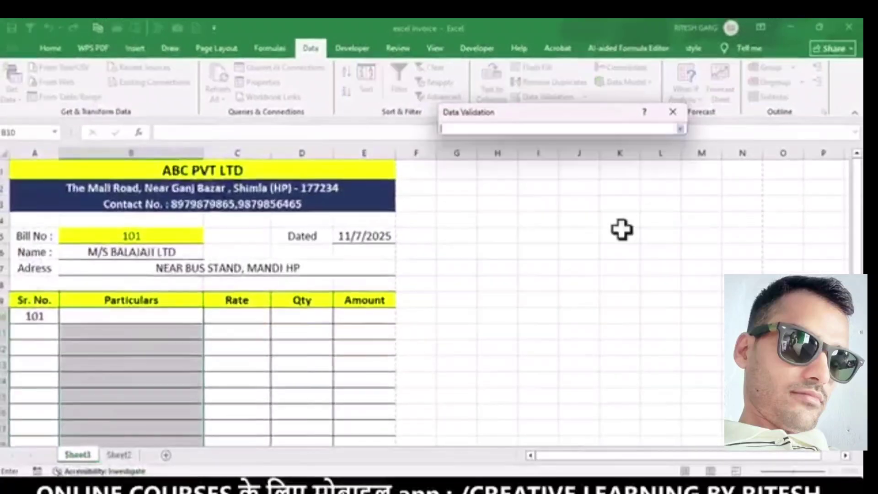
pyautogui.click(119, 455)
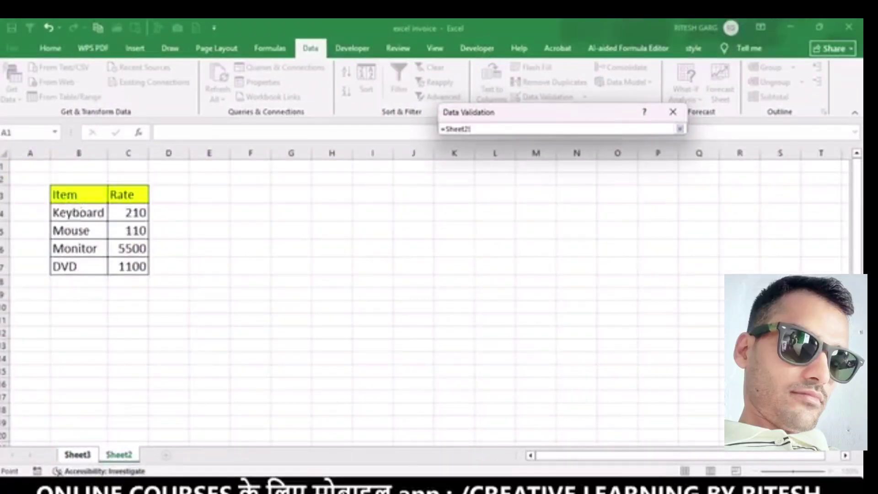
pyautogui.moveTo(79, 215); pyautogui.dragTo(80, 260)
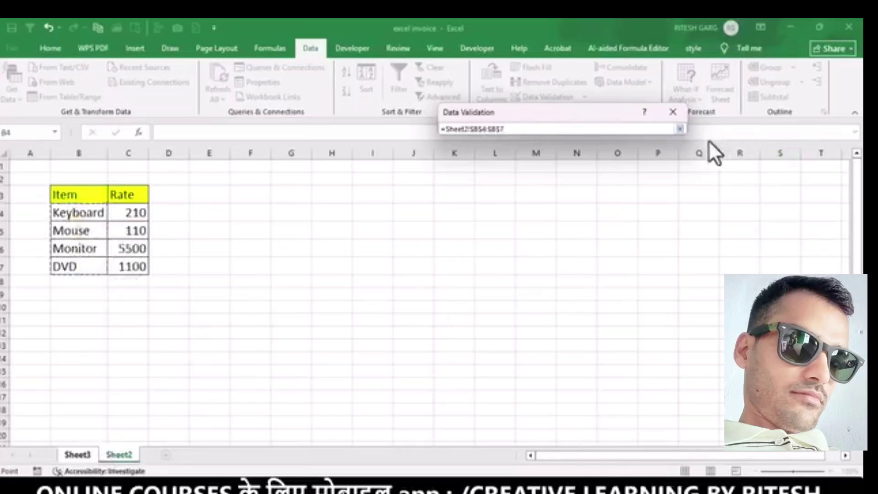
pyautogui.click(681, 129)
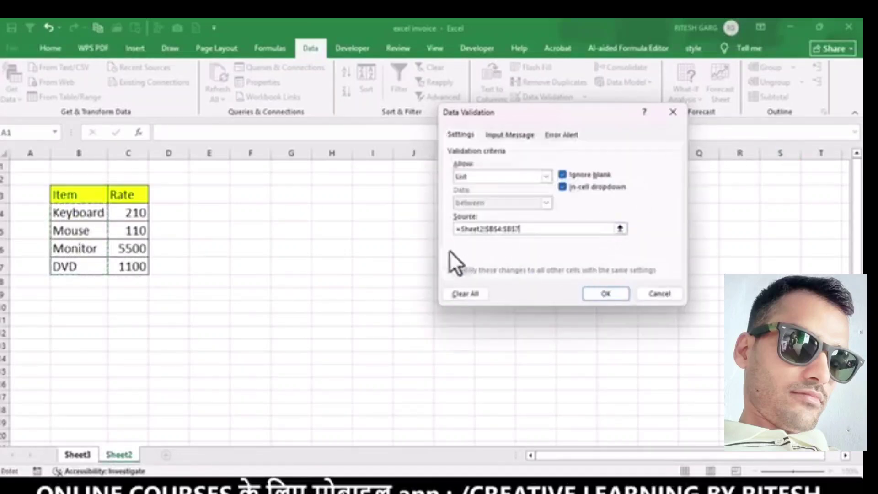
pyautogui.click(608, 294)
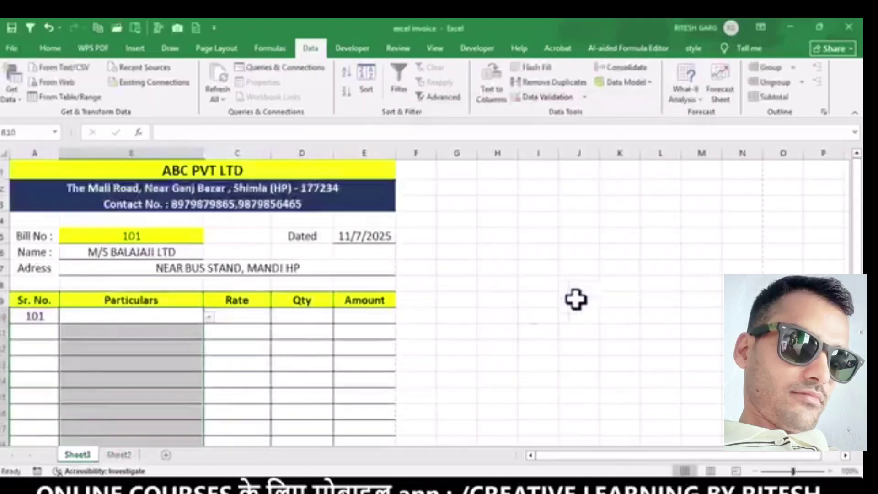
# - Check the item dropdown on several Particulars cells and choose Keyboard in cell B10
pyautogui.click(147, 353)
pyautogui.scroll(-2, 154, 326)
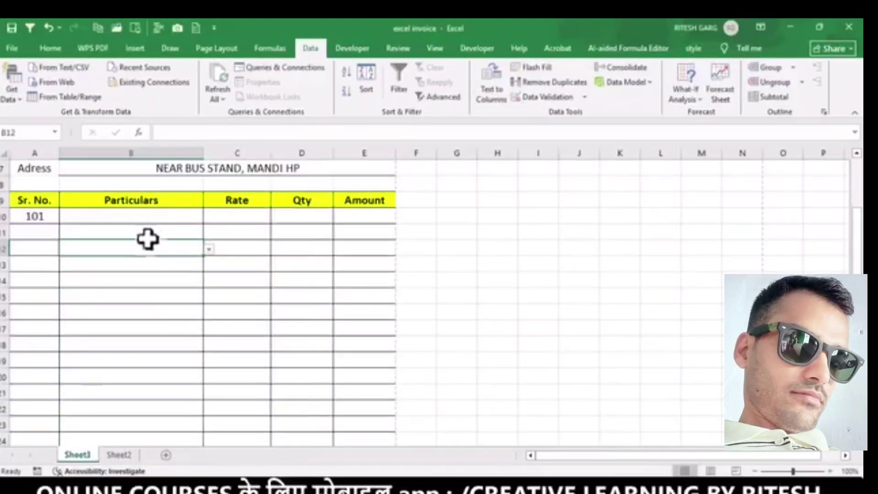
pyautogui.click(141, 261)
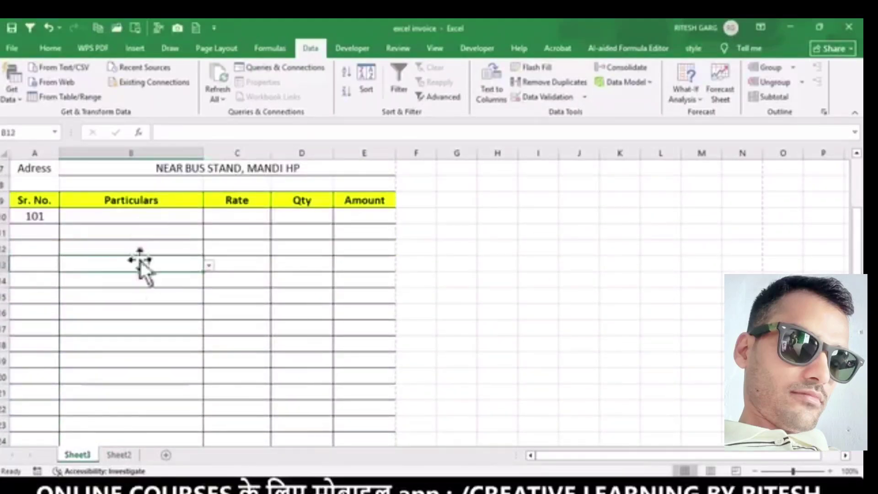
pyautogui.click(137, 341)
pyautogui.click(183, 218)
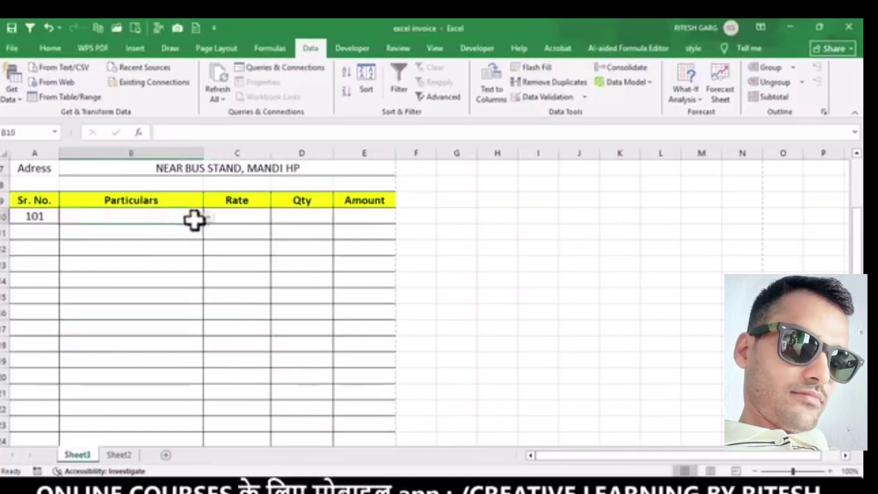
pyautogui.click(209, 216)
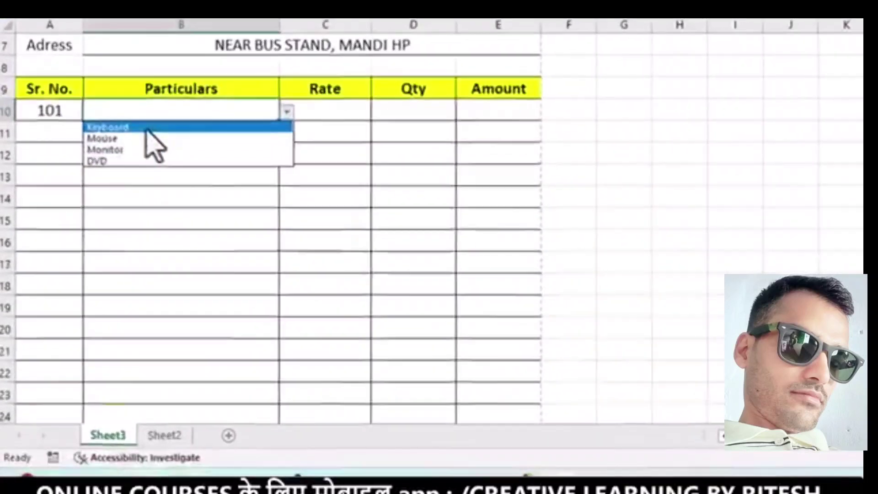
pyautogui.click(147, 128)
pyautogui.click(169, 152)
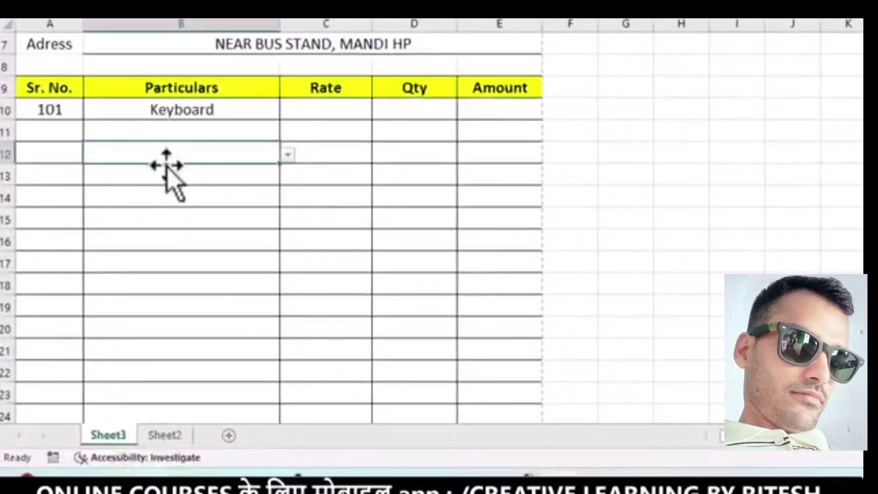
# - Review the rates on Sheet2 and start a VLOOKUP formula in Rate cell C10 with B10 as the lookup value
pyautogui.click(341, 112)
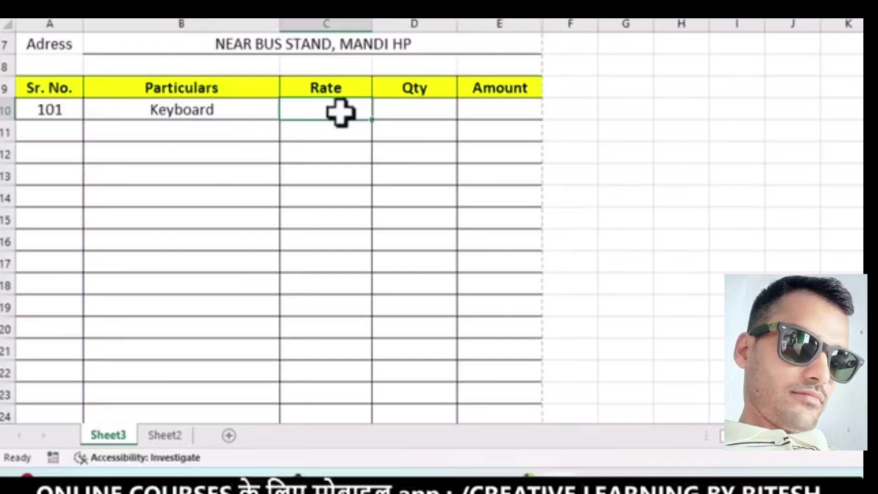
pyautogui.click(163, 437)
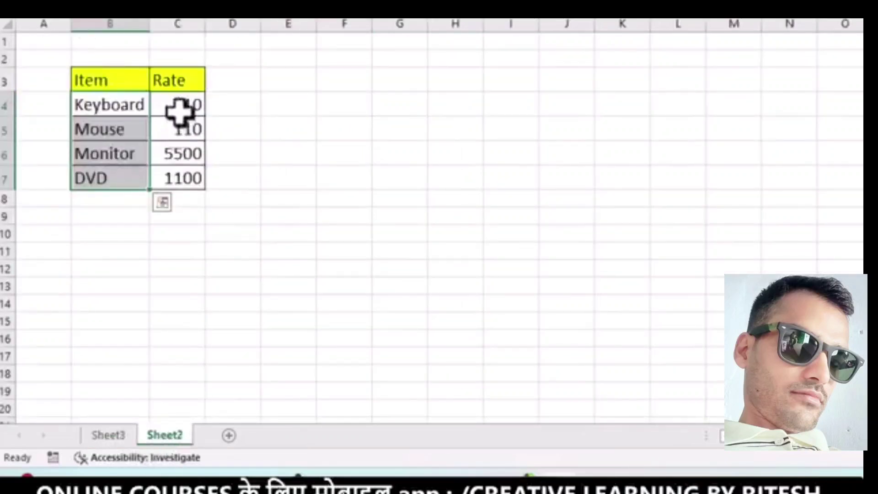
pyautogui.moveTo(180, 111); pyautogui.dragTo(179, 178)
pyautogui.click(127, 435)
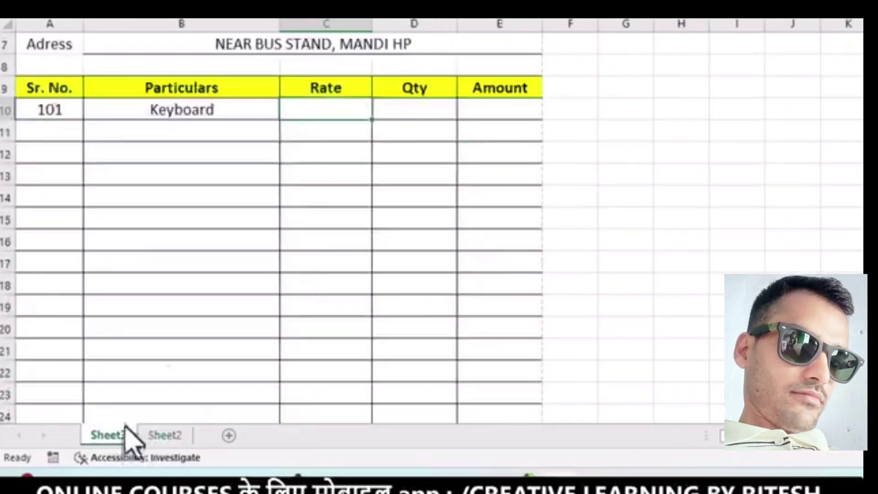
pyautogui.click(233, 115)
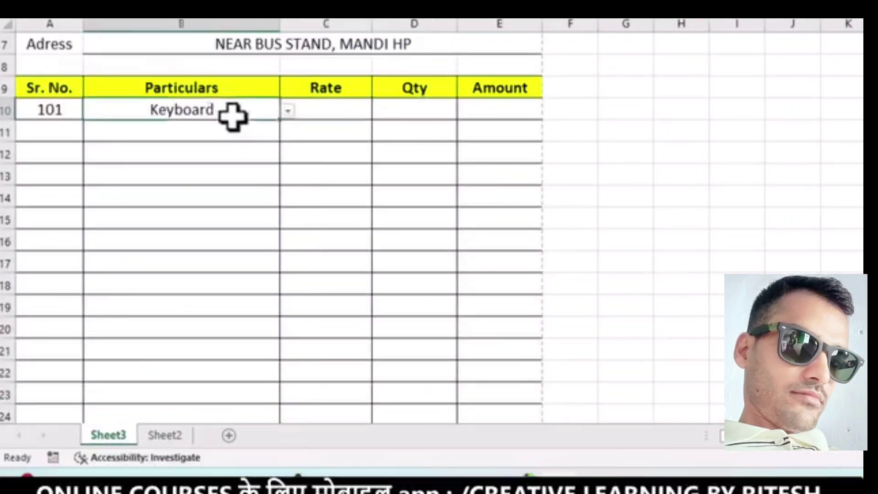
pyautogui.click(349, 114)
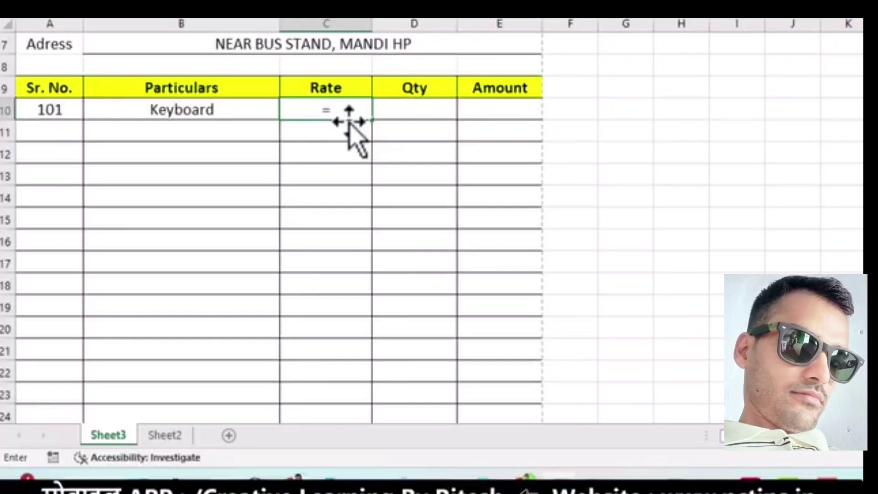
pyautogui.write('VL')
pyautogui.doubleClick(350, 129)
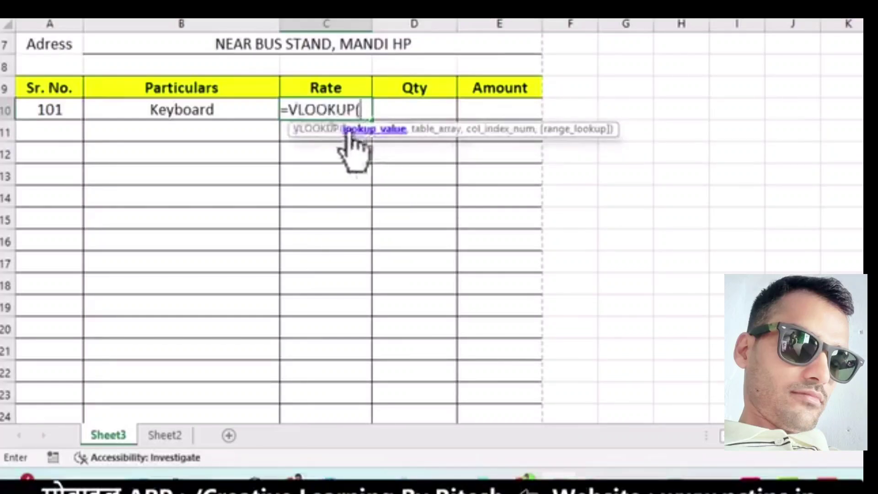
pyautogui.click(183, 111)
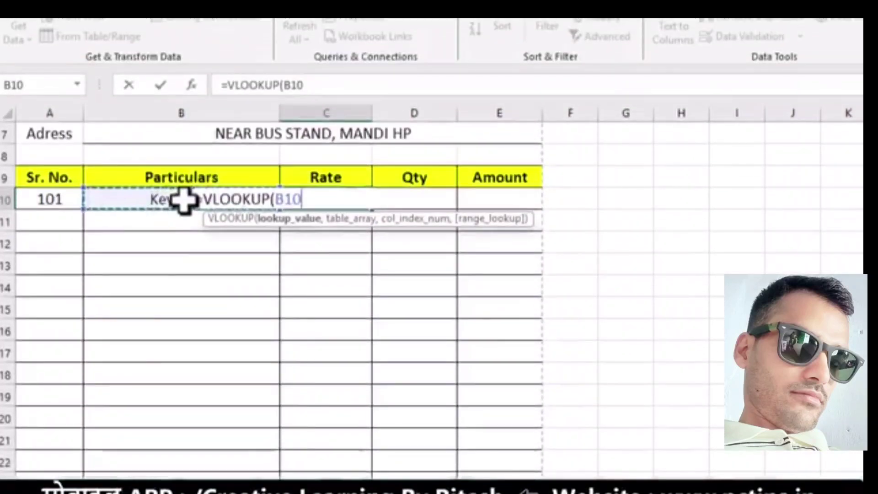
pyautogui.write(',')
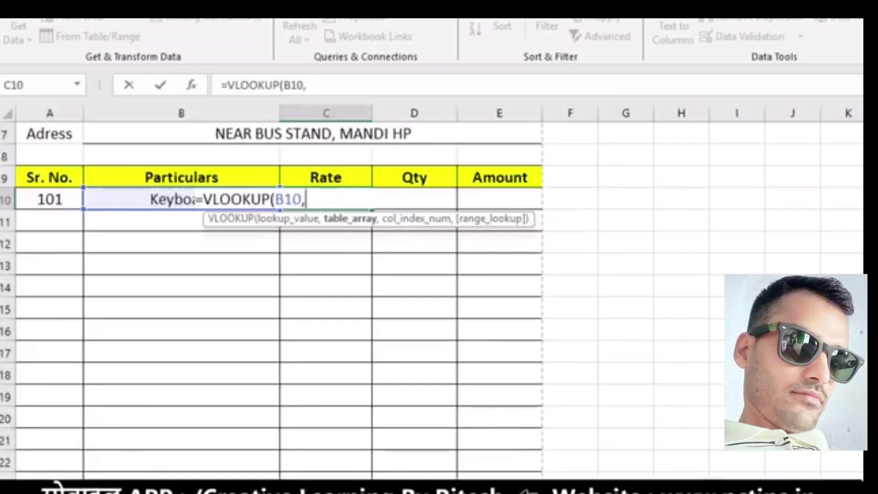
# - Complete the Rate lookup with Sheet2!$B$4:$C$7 as the absolute table array, column index 2 and 0 for exact match
pyautogui.hotkey('ctrl', 'pagedown')
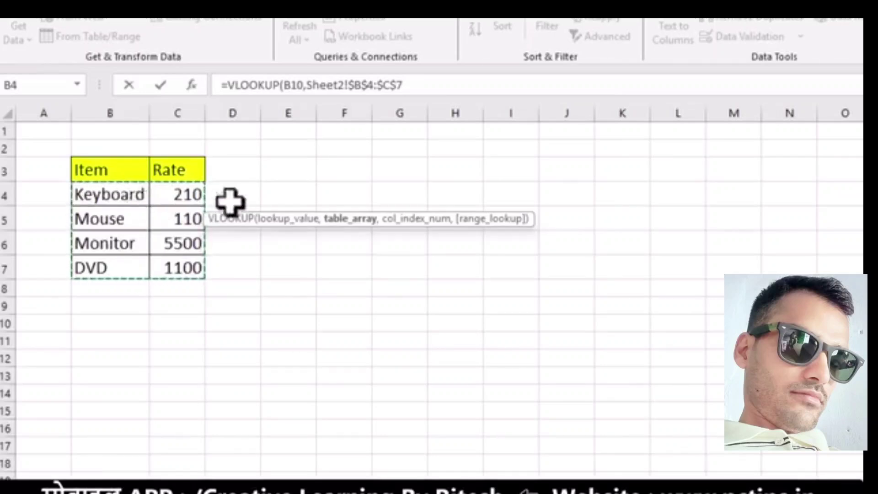
pyautogui.click(440, 82)
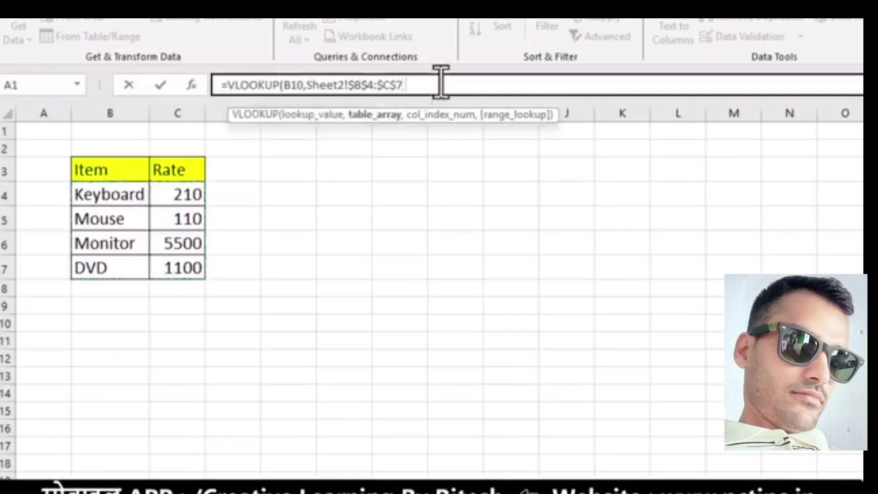
pyautogui.write(',')
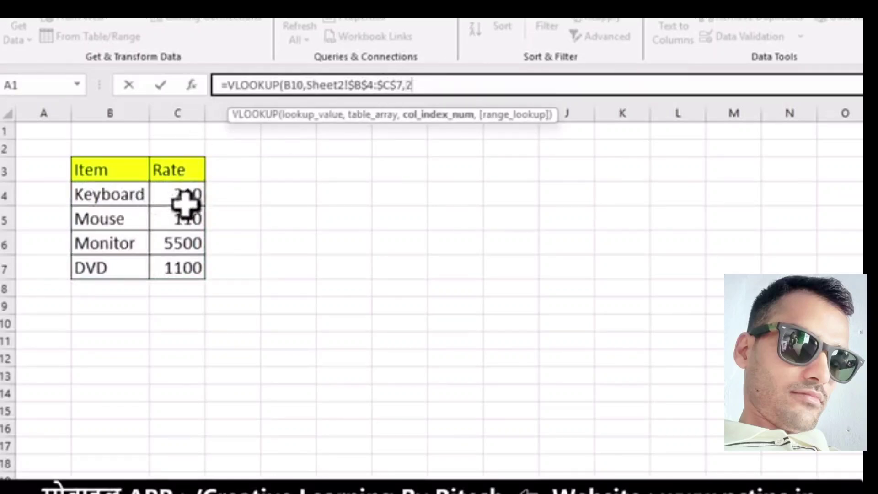
pyautogui.write('2,')
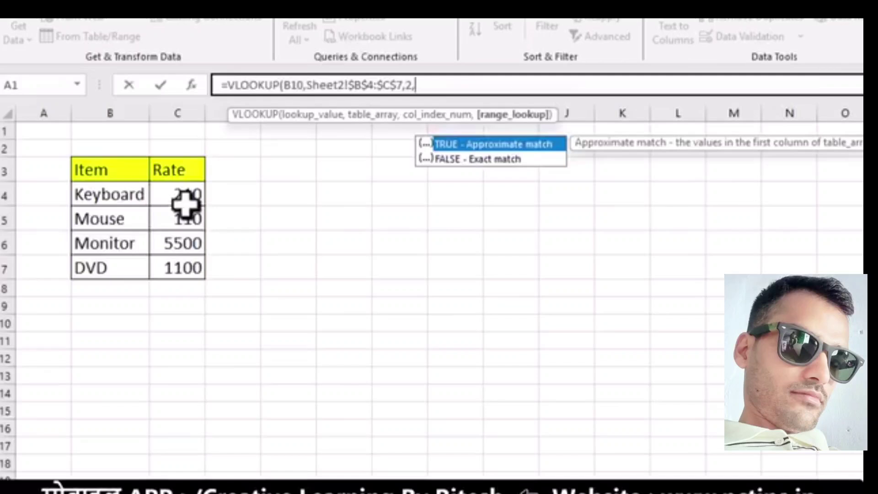
pyautogui.write('0)')
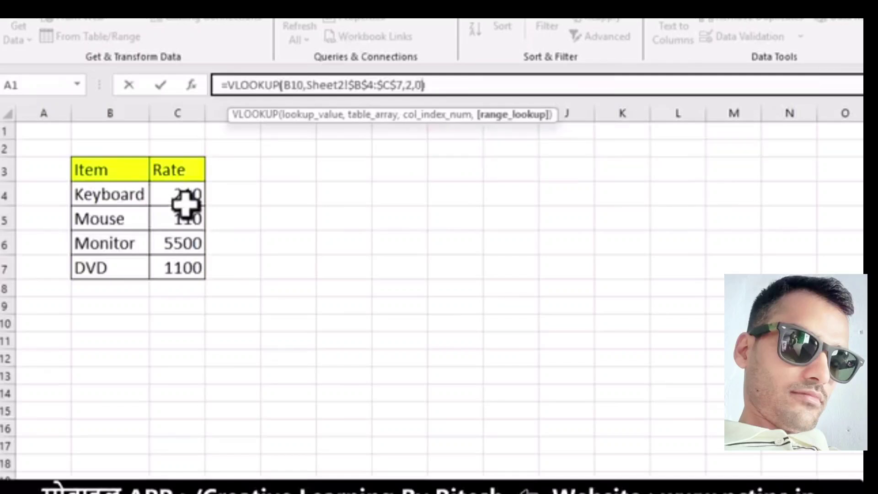
pyautogui.press('Tab')
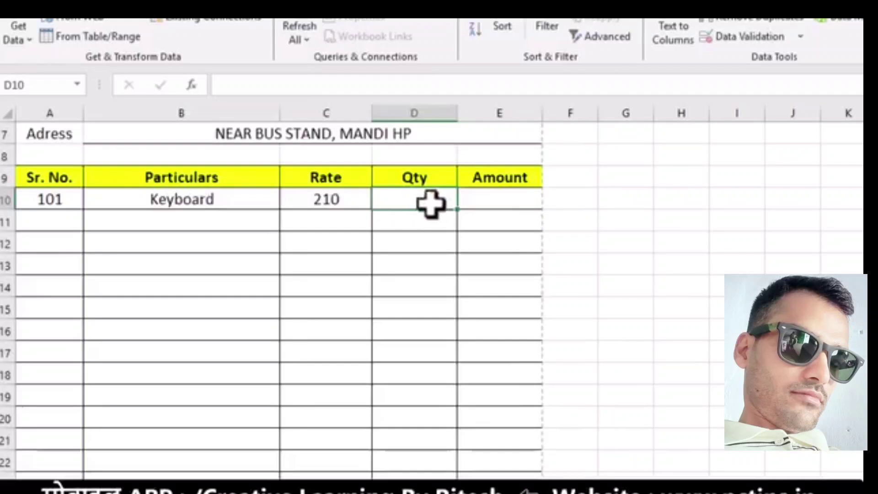
# - Enter 8 as the quantity in D10 and calculate the amount in E10 with =C10*D10
pyautogui.write('8')
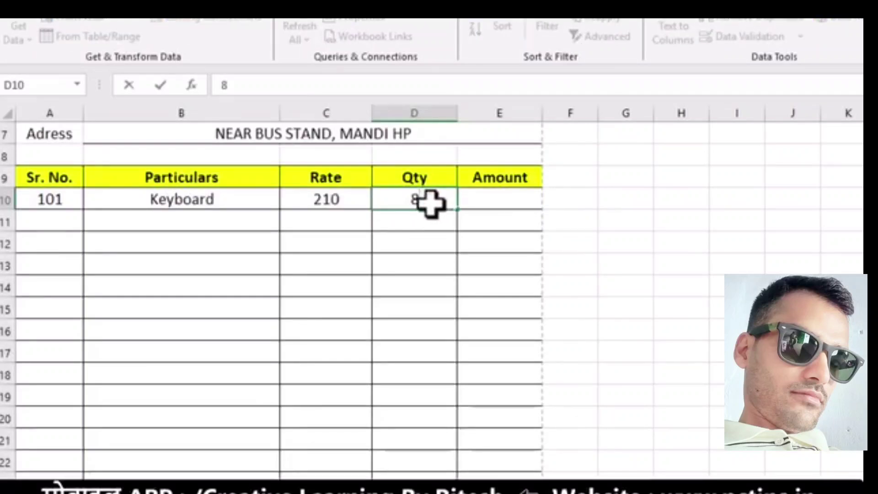
pyautogui.press('Return')
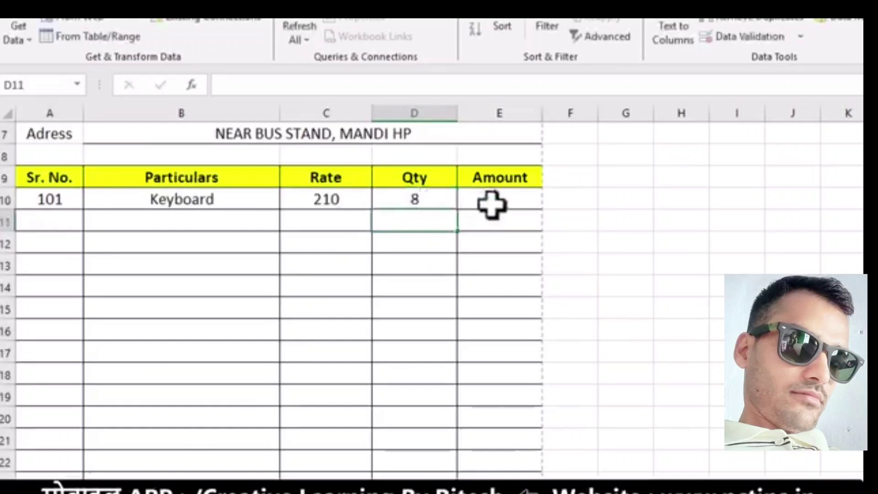
pyautogui.click(522, 201)
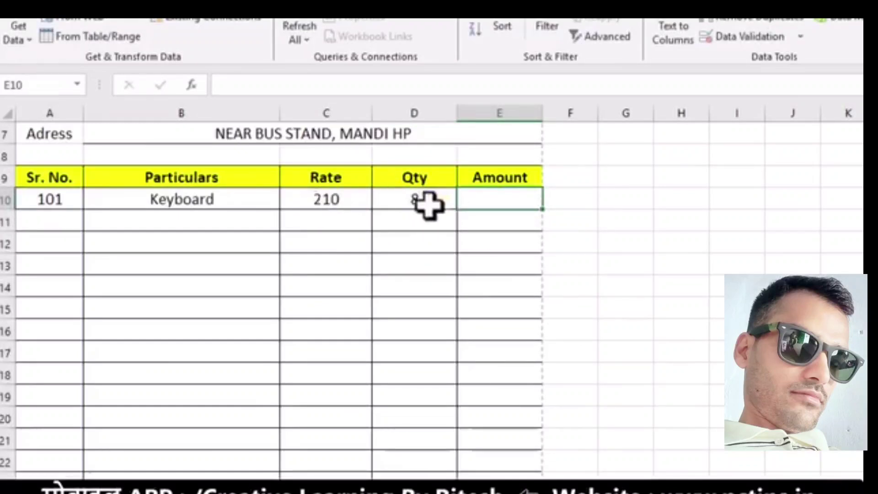
pyautogui.write('=')
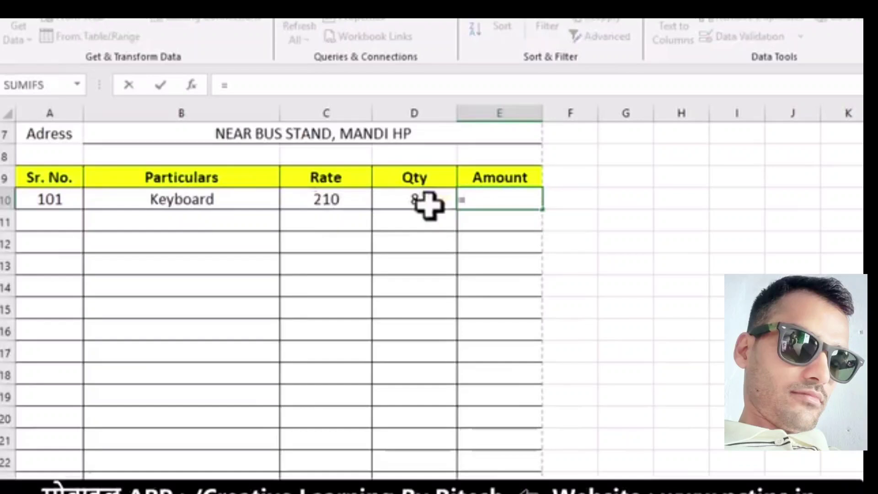
pyautogui.click(339, 198)
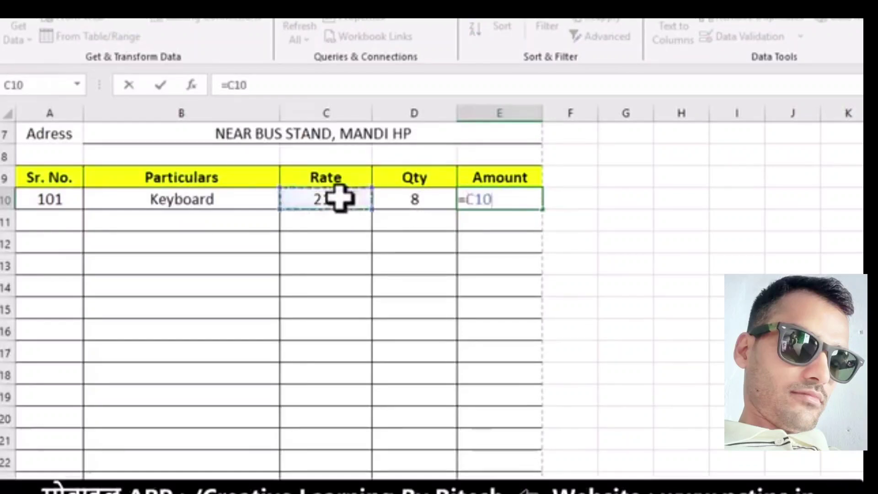
pyautogui.write('*')
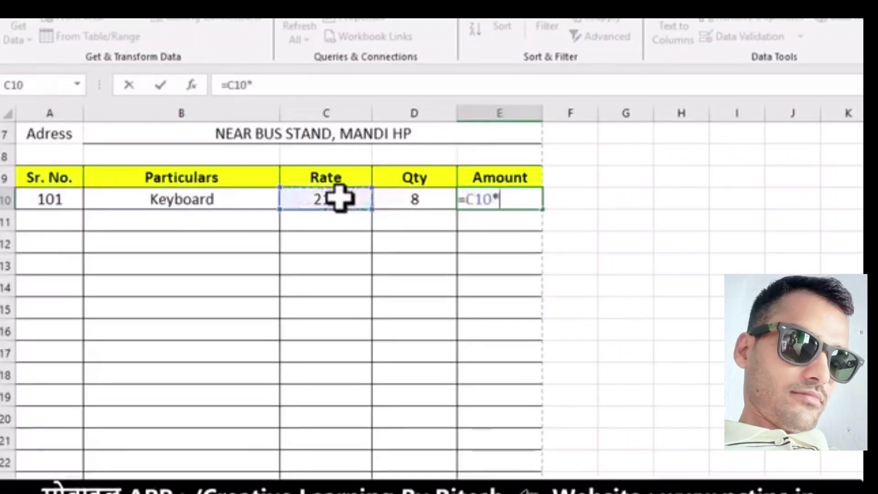
pyautogui.click(384, 200)
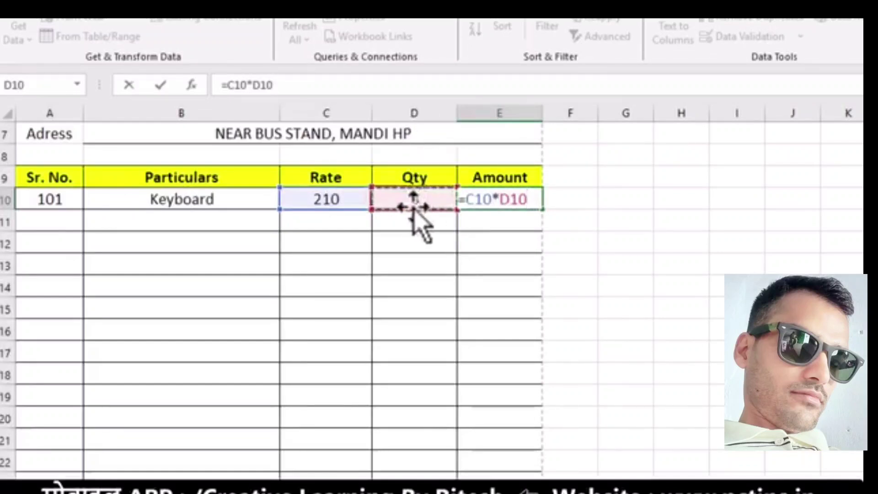
pyautogui.press('Tab')
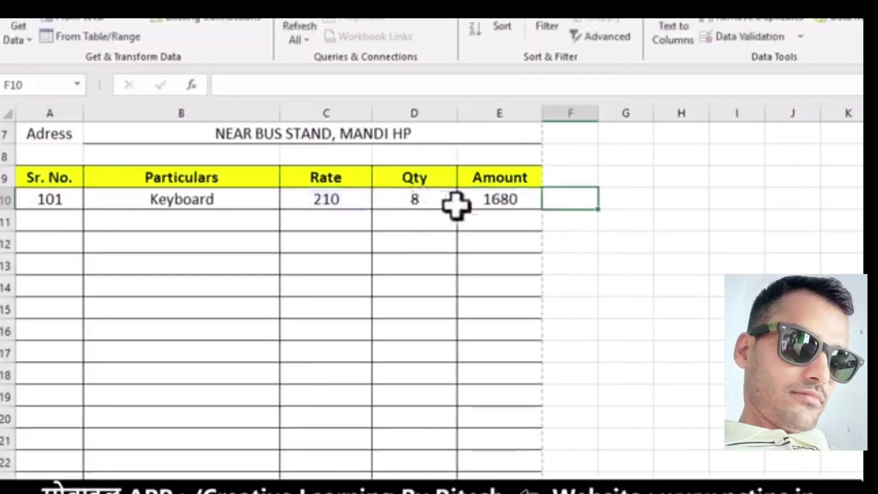
# - Change the item in Particulars cell B10 to Mouse to test the rate and amount formulas
pyautogui.click(178, 204)
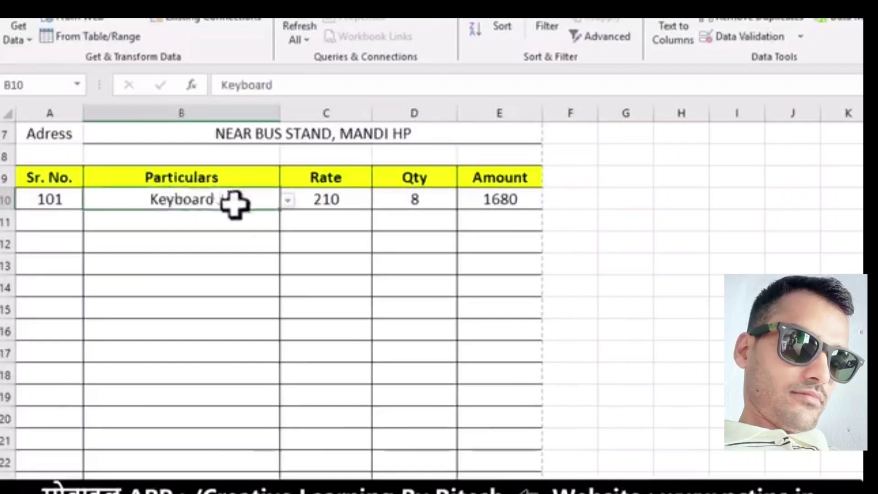
pyautogui.click(286, 200)
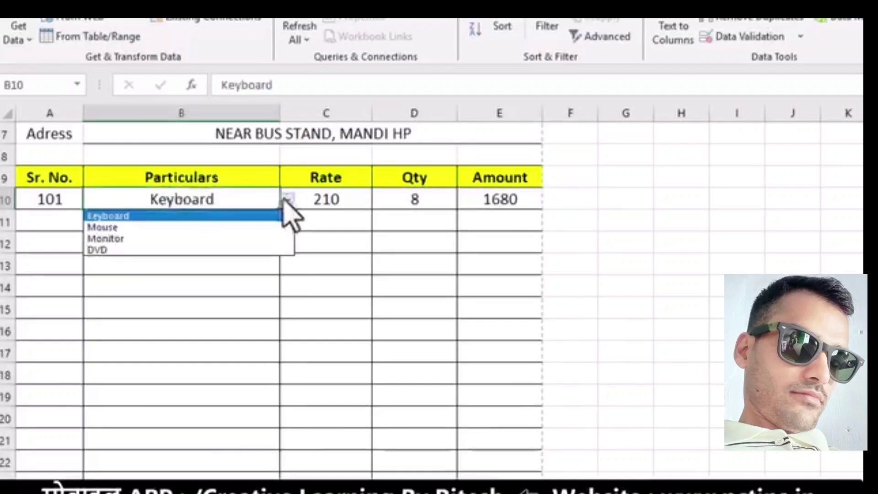
pyautogui.click(154, 226)
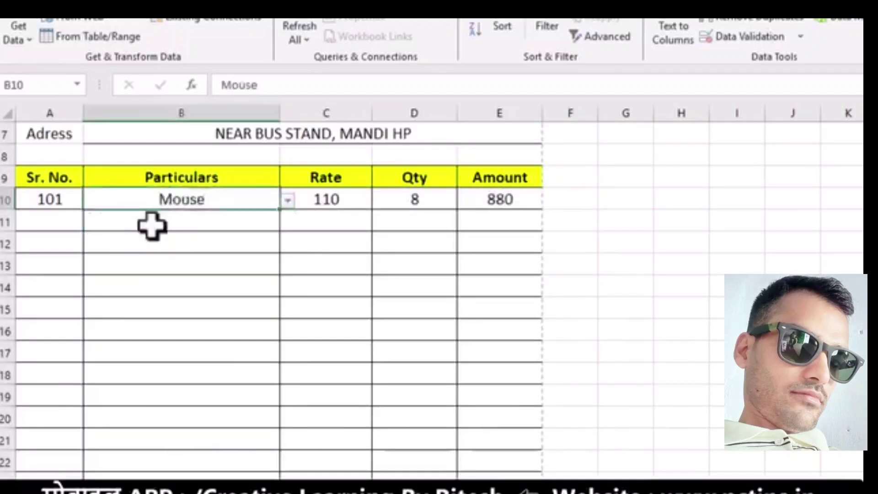
# - Change the Mouse quantity in D10 to 5 to test the amount formula
pyautogui.click(437, 200)
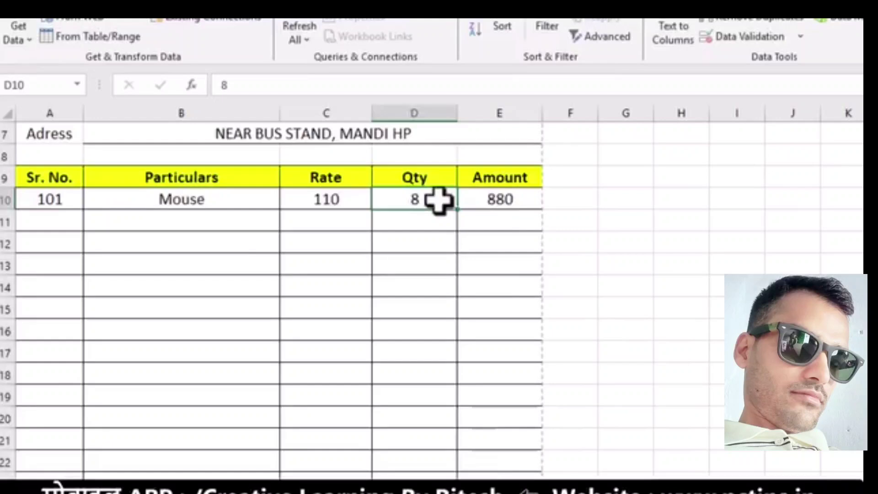
pyautogui.write('5')
pyautogui.press('Tab')
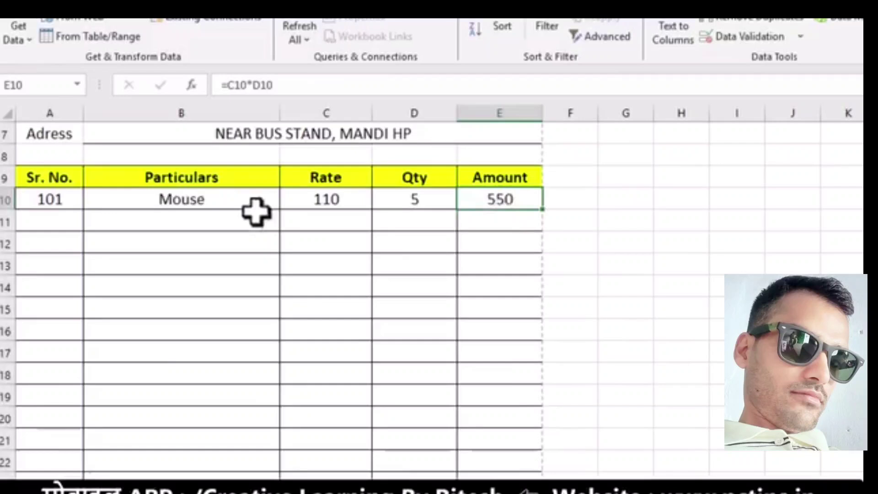
pyautogui.scroll(-1, 256, 212)
pyautogui.scroll(1, 256, 215)
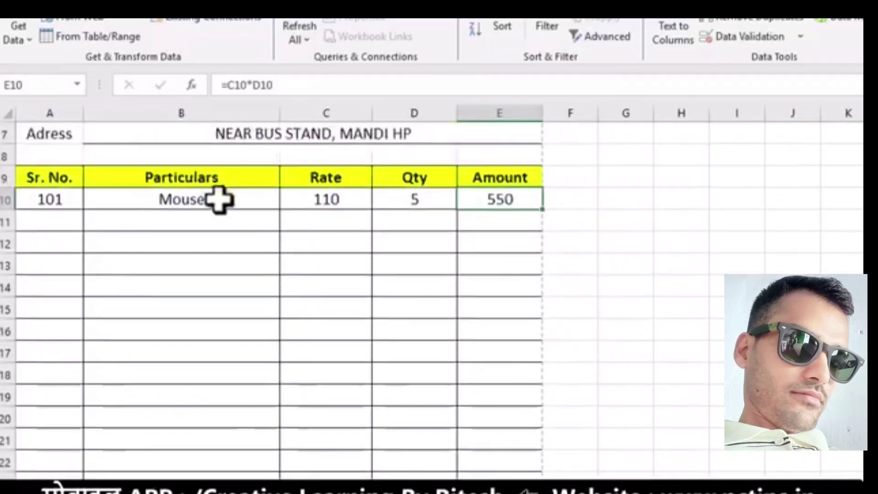
pyautogui.click(219, 200)
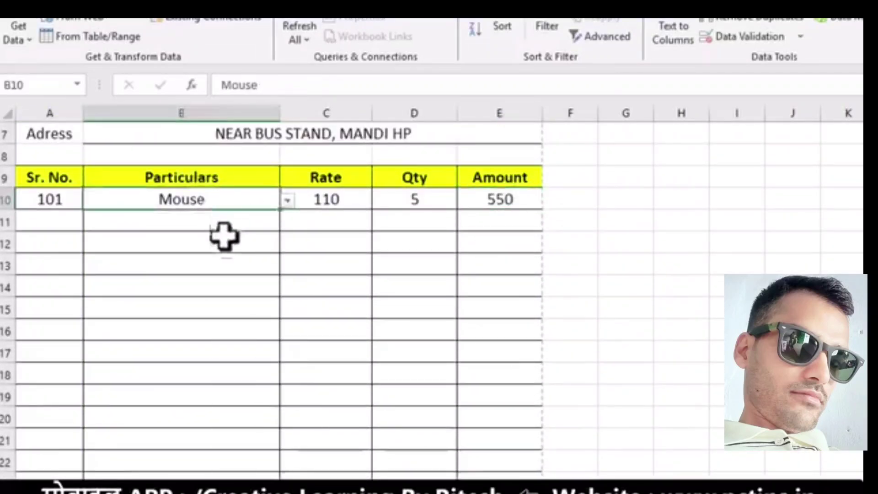
pyautogui.click(213, 379)
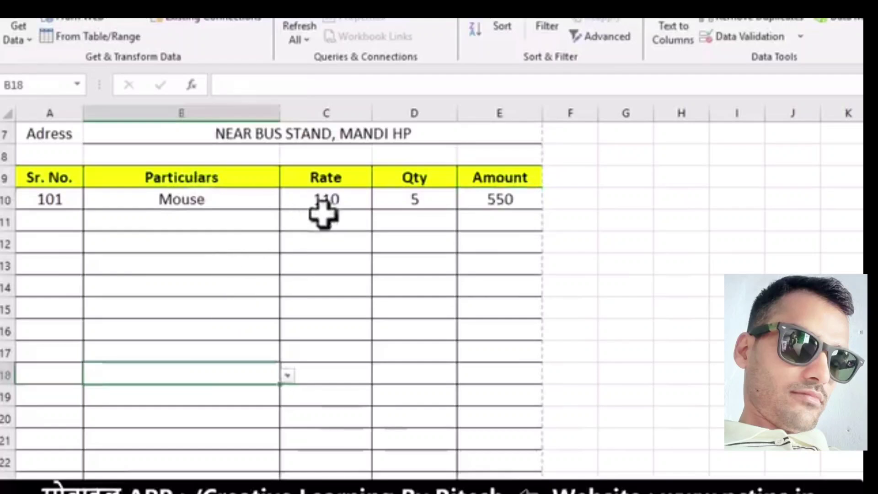
# - Copy the VLOOKUP rate formula from C10 down the Rate column of the item table
pyautogui.click(346, 195)
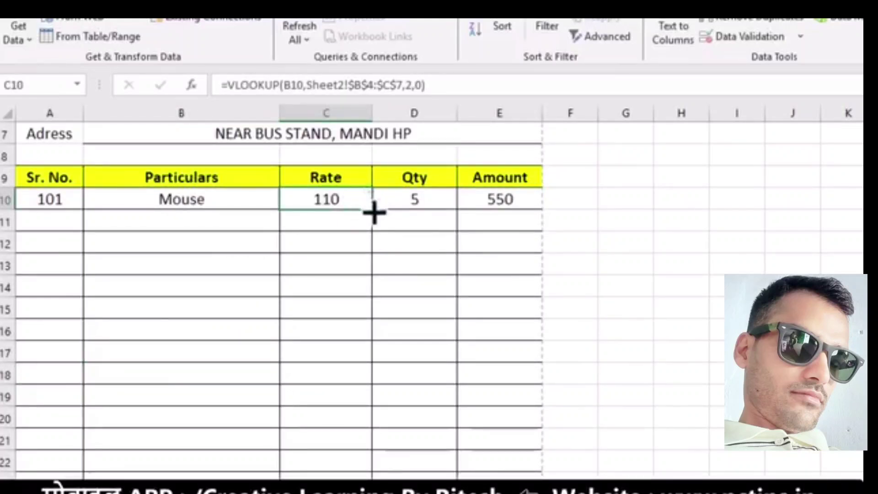
pyautogui.moveTo(373, 209); pyautogui.dragTo(377, 424)
pyautogui.scroll(2, 349, 366)
pyautogui.scroll(3, 349, 366)
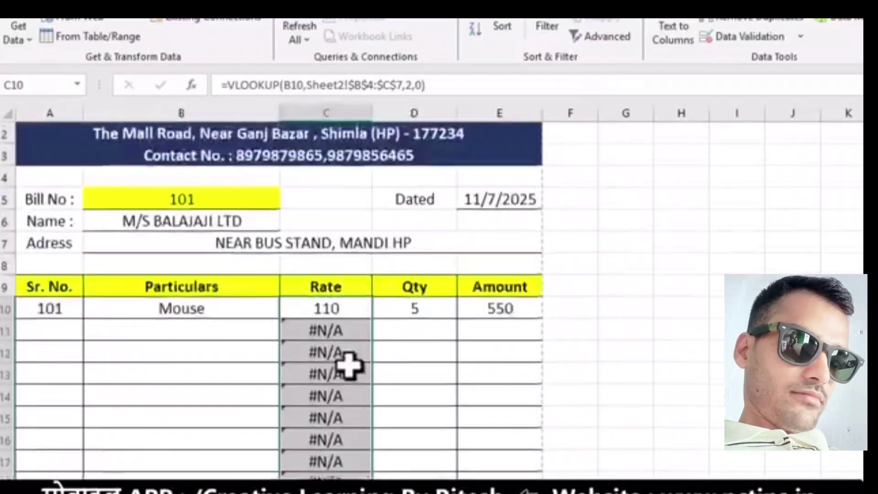
pyautogui.click(349, 366)
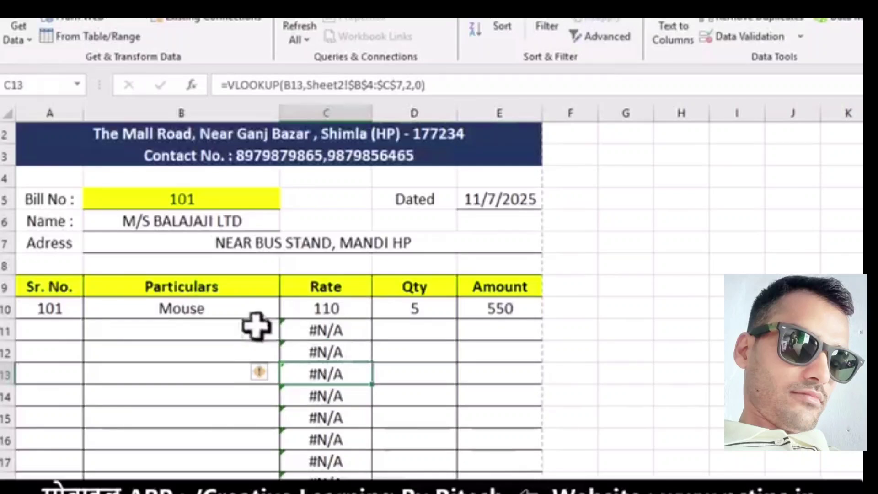
# - Choose Mouse as the item in Particulars cell B11 to test the copied rate formula
pyautogui.click(213, 328)
pyautogui.click(288, 332)
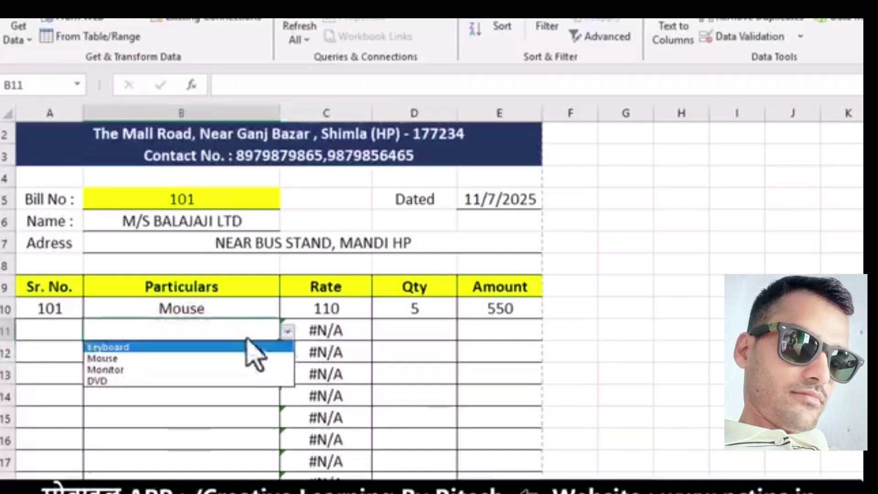
pyautogui.click(174, 358)
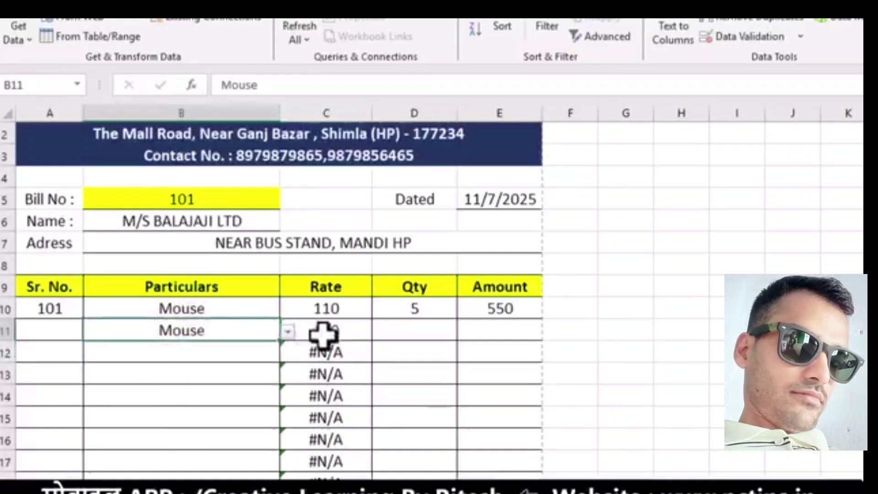
# - Wrap the Rate lookup in C10 in IFERROR with "" as the error value, so missing items give a blank rate
pyautogui.click(324, 310)
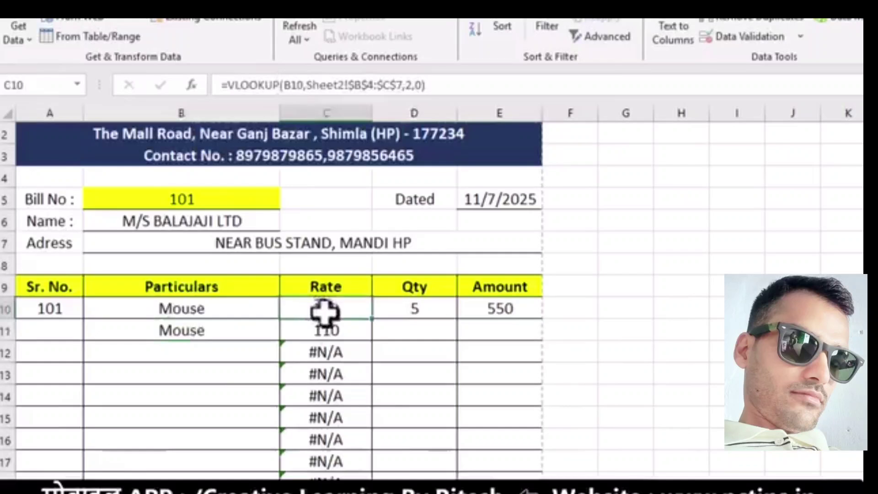
pyautogui.doubleClick(329, 310)
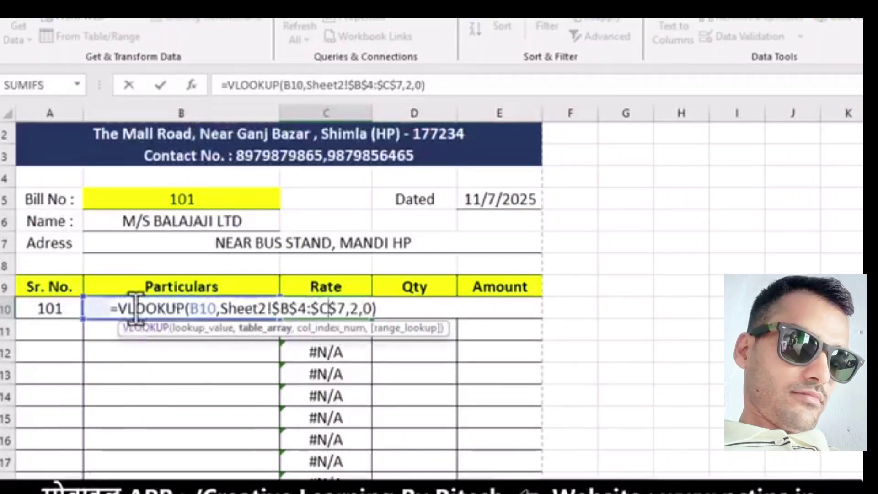
pyautogui.click(120, 307)
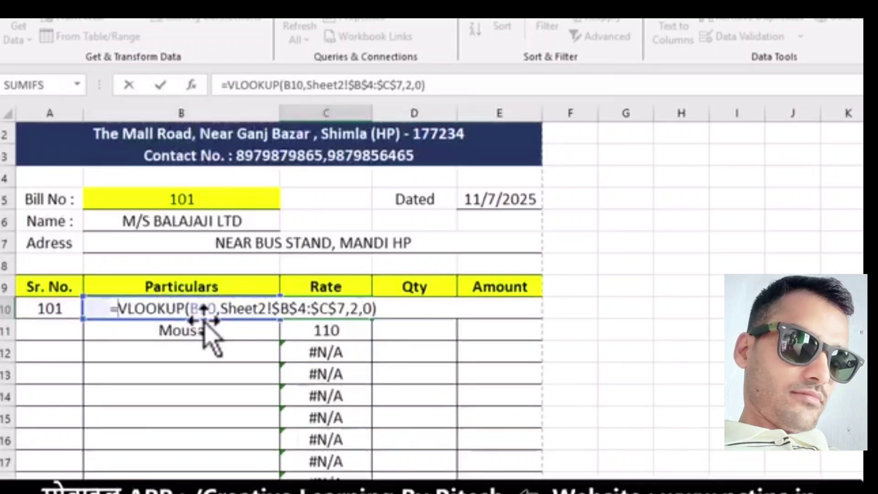
pyautogui.write('IF')
pyautogui.write('E')
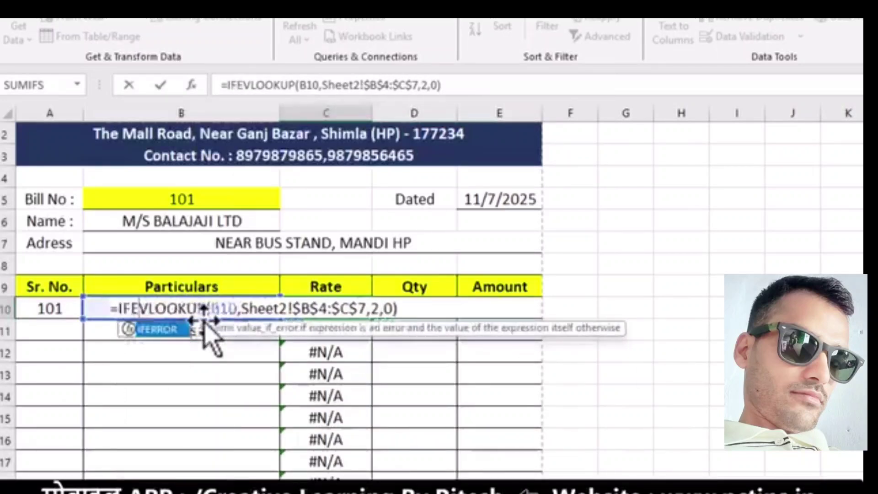
pyautogui.press('Tab')
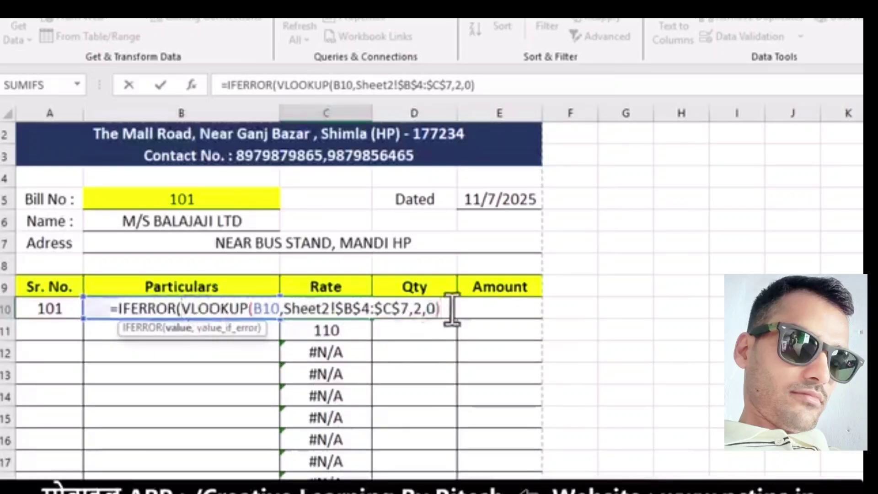
pyautogui.write(',')
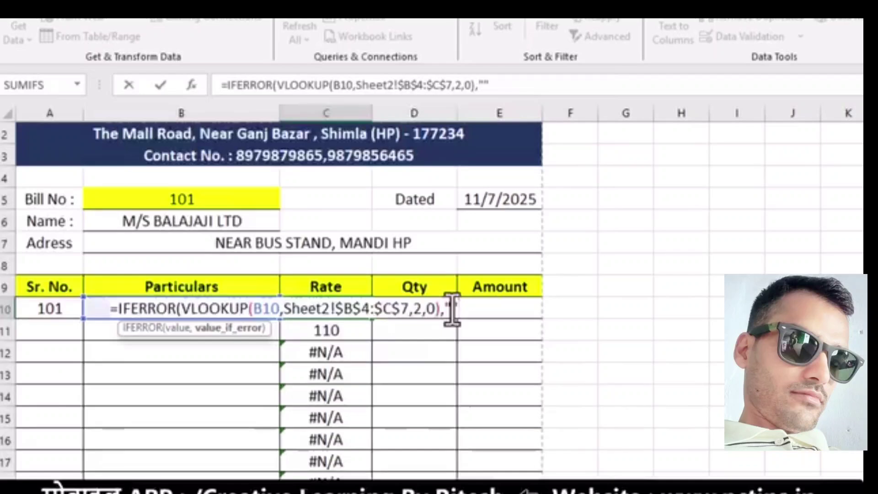
pyautogui.write('"")')
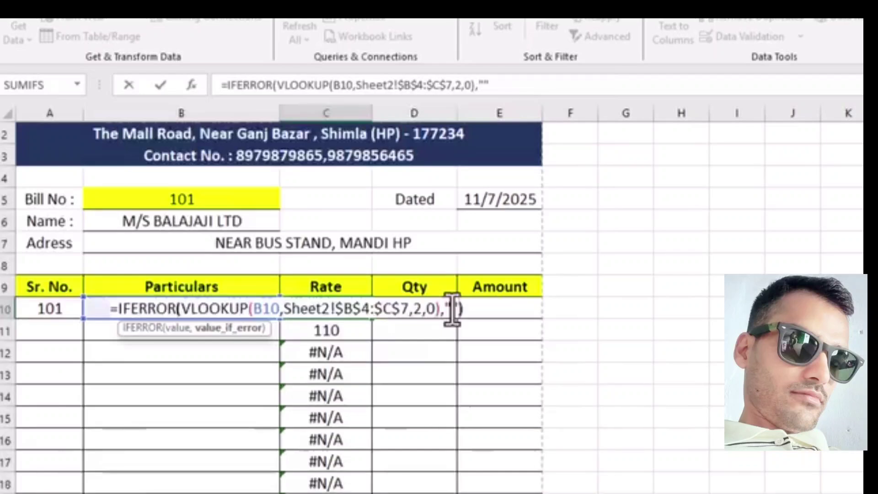
pyautogui.click(452, 311)
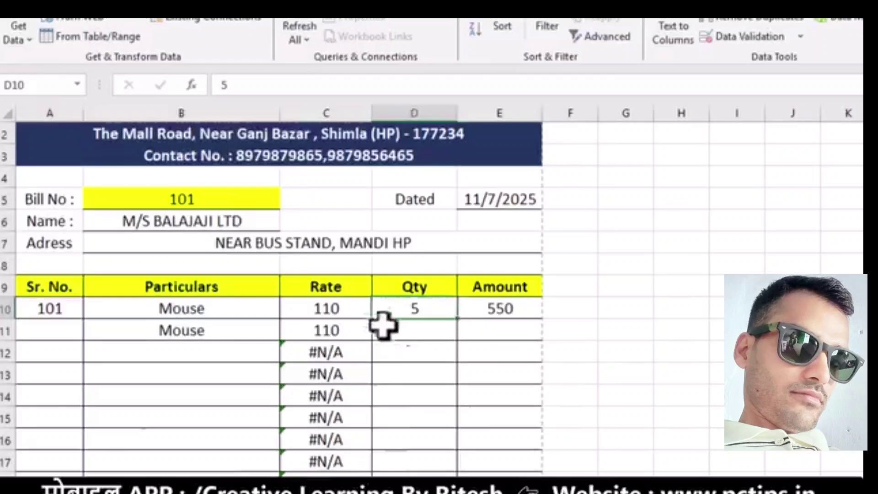
# - Copy the IFERROR rate formula from C10 down the remaining rows of the Rate column
pyautogui.click(344, 303)
pyautogui.scroll(-2, 394, 182)
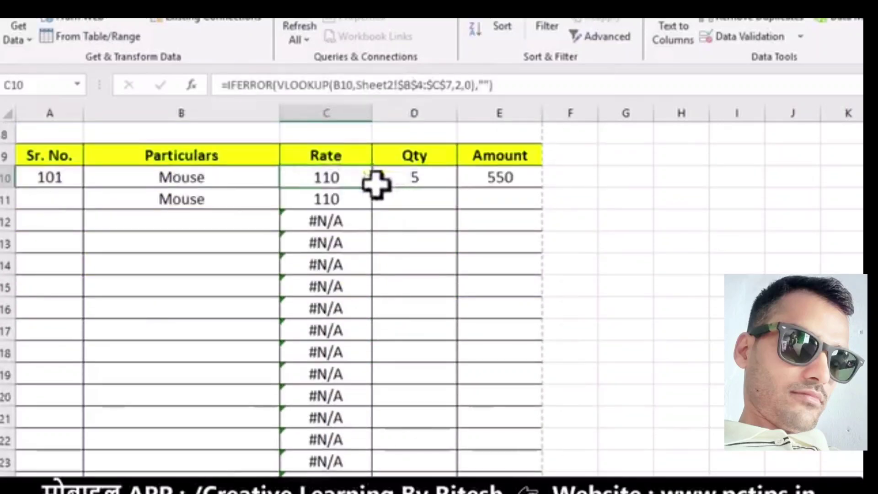
pyautogui.moveTo(374, 191); pyautogui.dragTo(358, 441)
pyautogui.scroll(5, 334, 400)
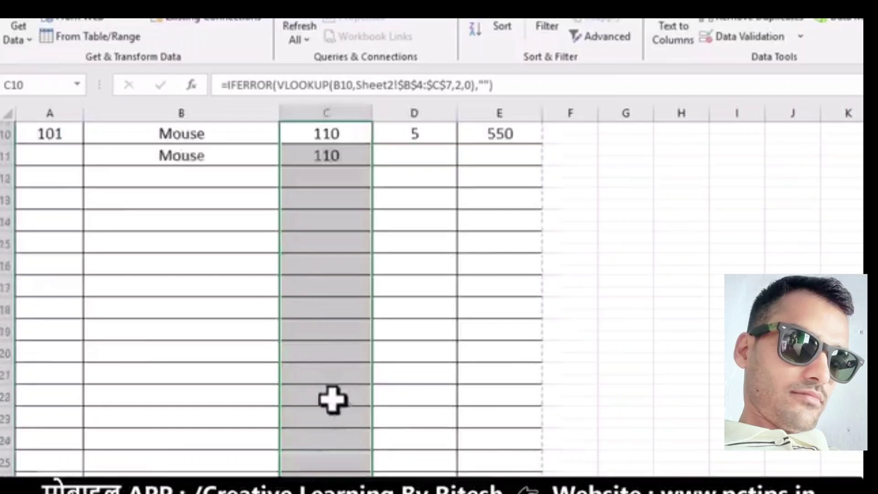
pyautogui.click(323, 401)
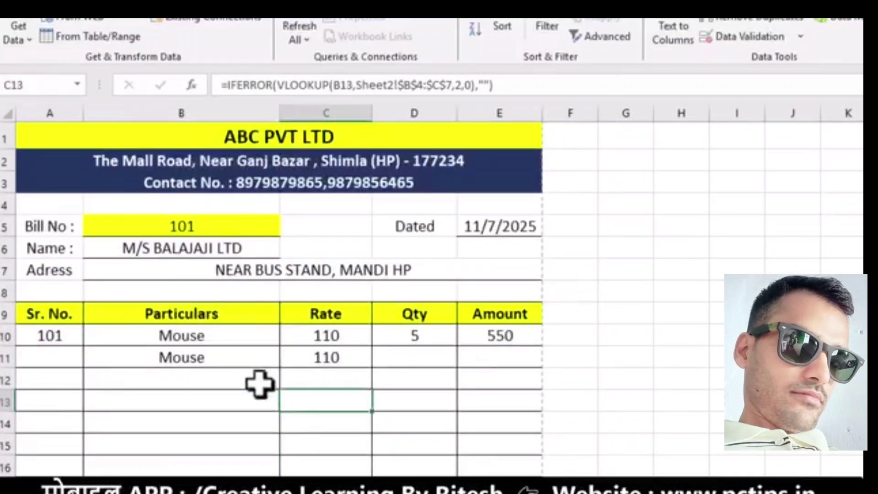
# - Choose Monitor as the item in Particulars cell B12
pyautogui.click(227, 379)
pyautogui.click(288, 380)
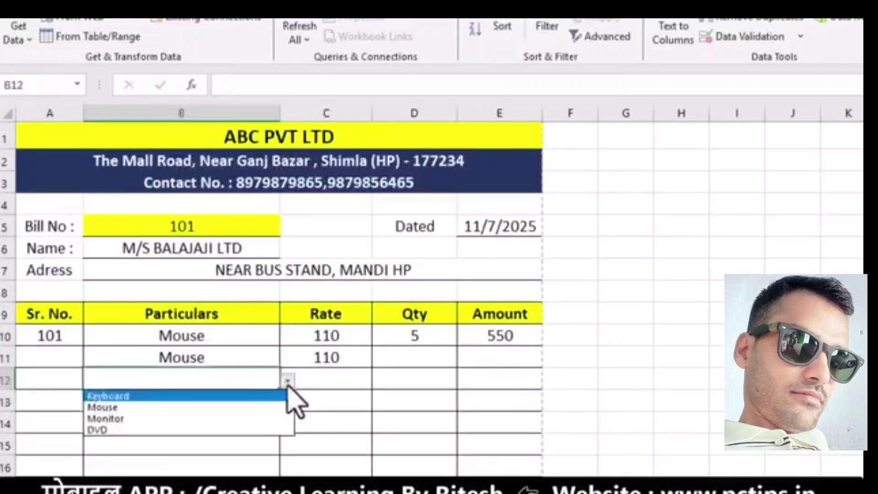
pyautogui.click(210, 418)
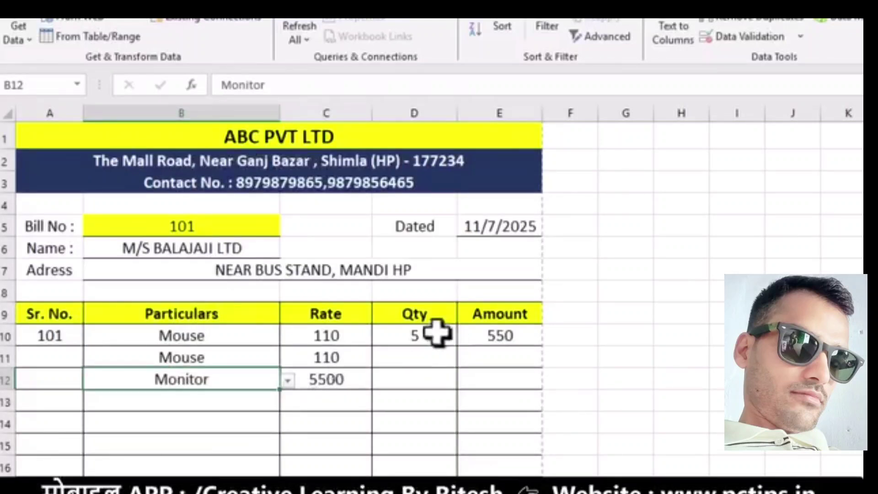
# - Copy the =C10*D10 formula from E10 down the Amount column of the item table
pyautogui.click(513, 335)
pyautogui.scroll(-1, 516, 334)
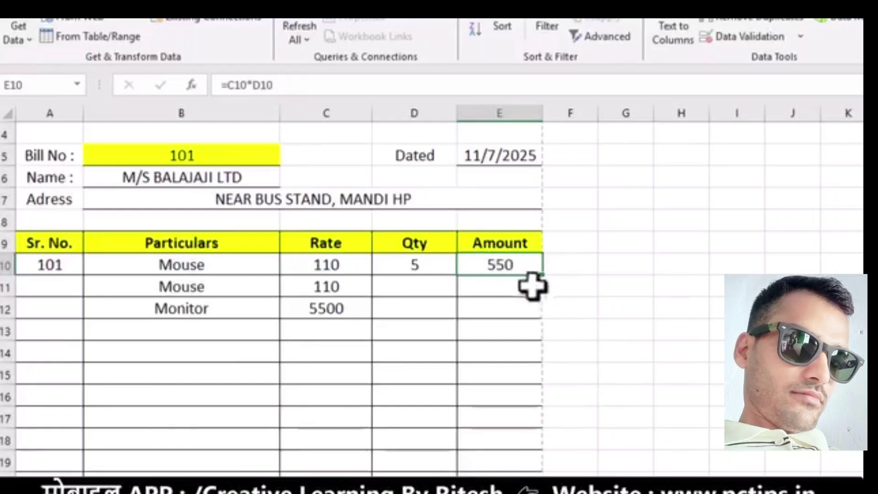
pyautogui.moveTo(545, 276); pyautogui.dragTo(524, 440)
pyautogui.scroll(4, 522, 334)
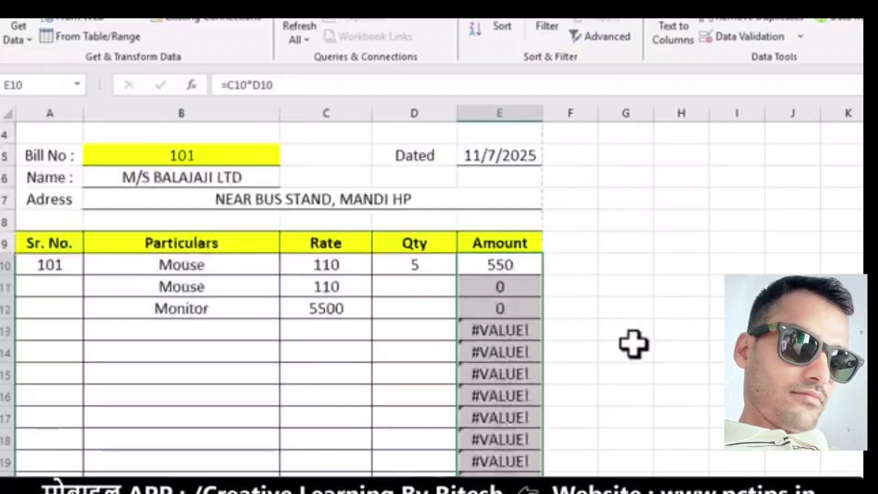
pyautogui.click(593, 368)
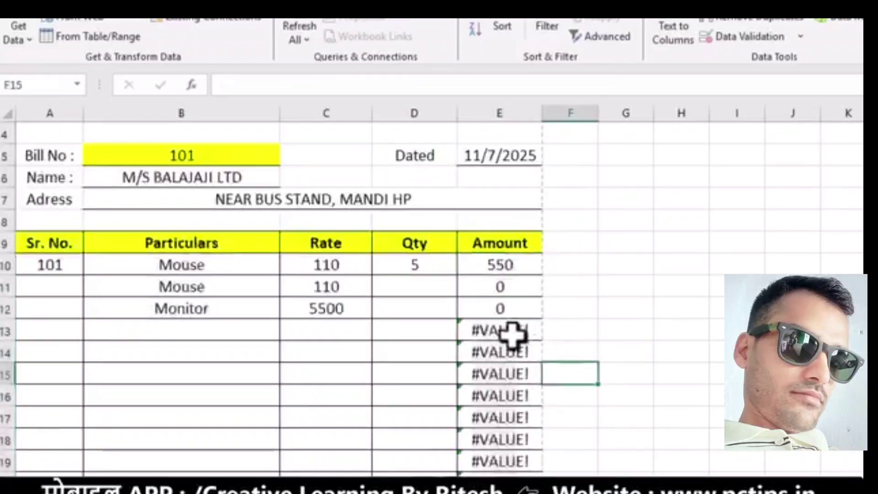
# - Change the Amount formula in E10 to =IFERROR(C10*D10,"") so errors give a blank cell
pyautogui.doubleClick(502, 268)
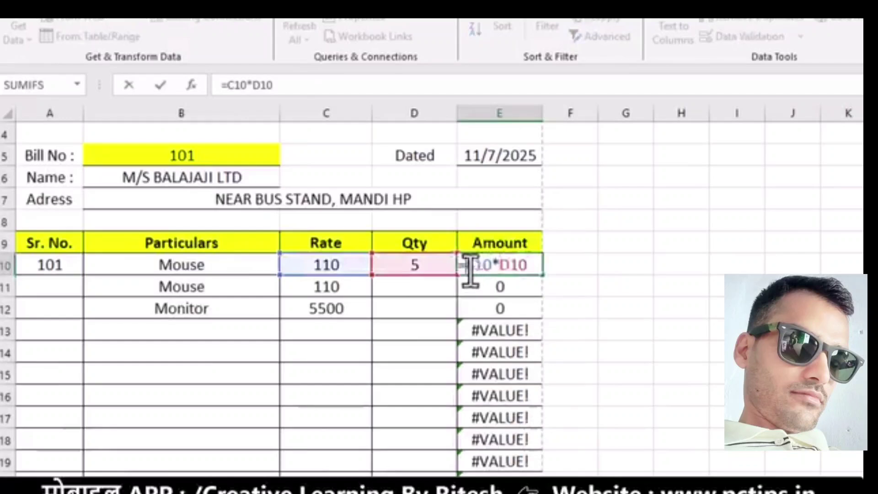
pyautogui.write('IFE')
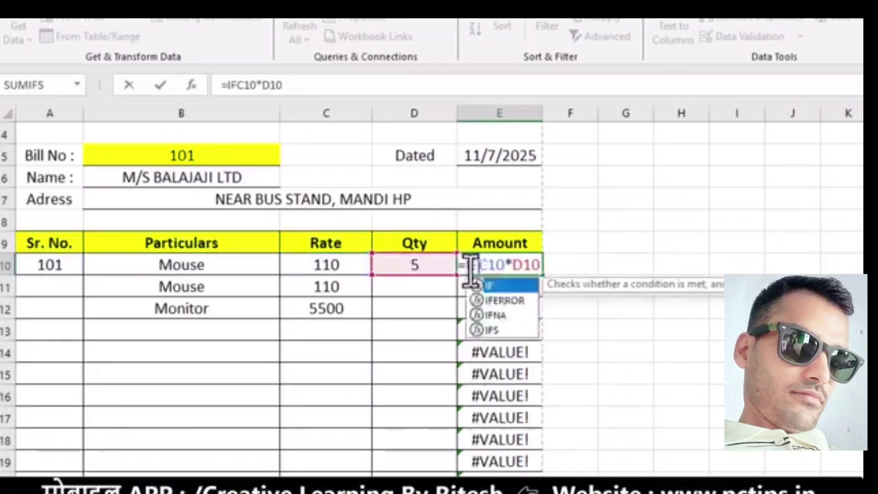
pyautogui.press('Tab')
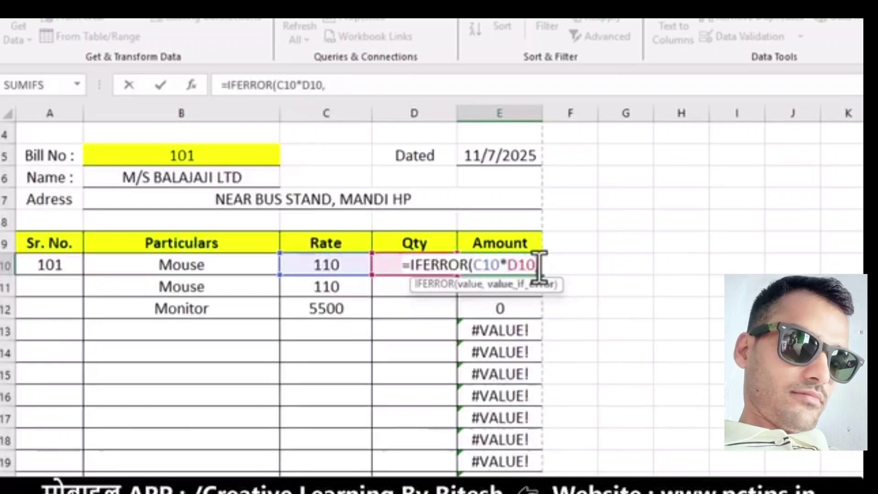
pyautogui.write(',""')
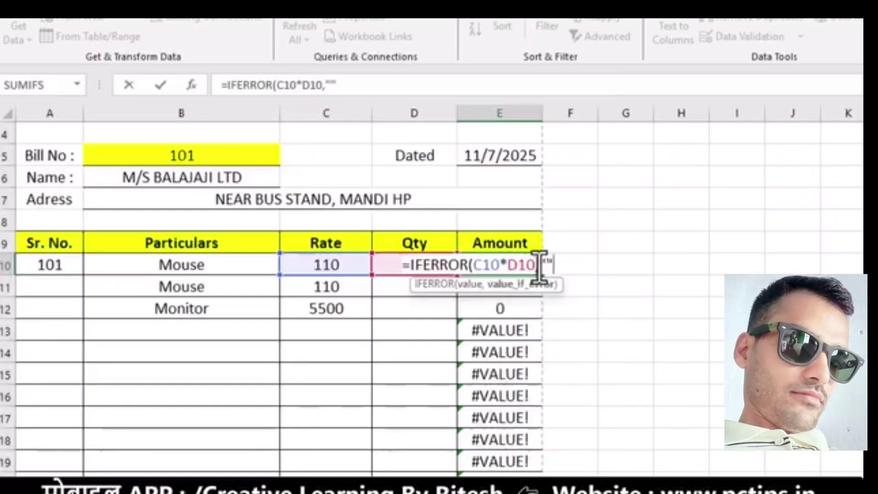
pyautogui.write(')')
pyautogui.press('Tab')
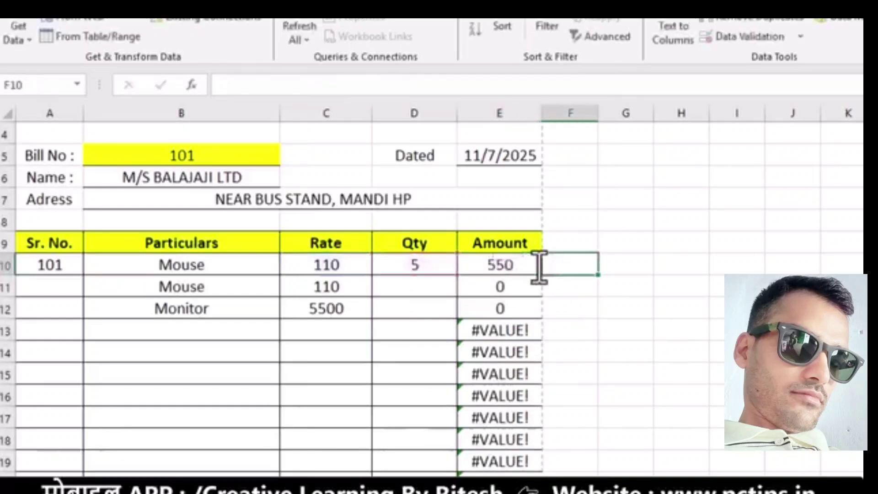
# - Copy the IFERROR amount formula from E10 down to E30 and go to Qty cell D11
pyautogui.click(525, 261)
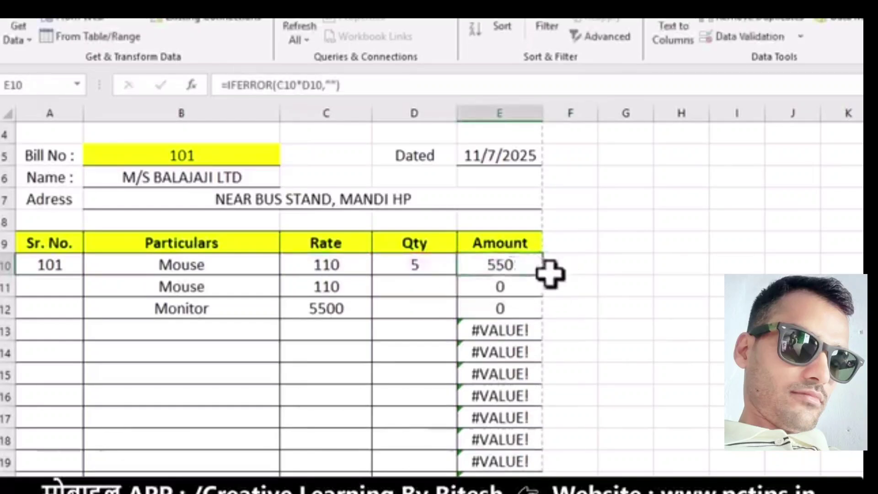
pyautogui.moveTo(544, 277); pyautogui.dragTo(547, 425)
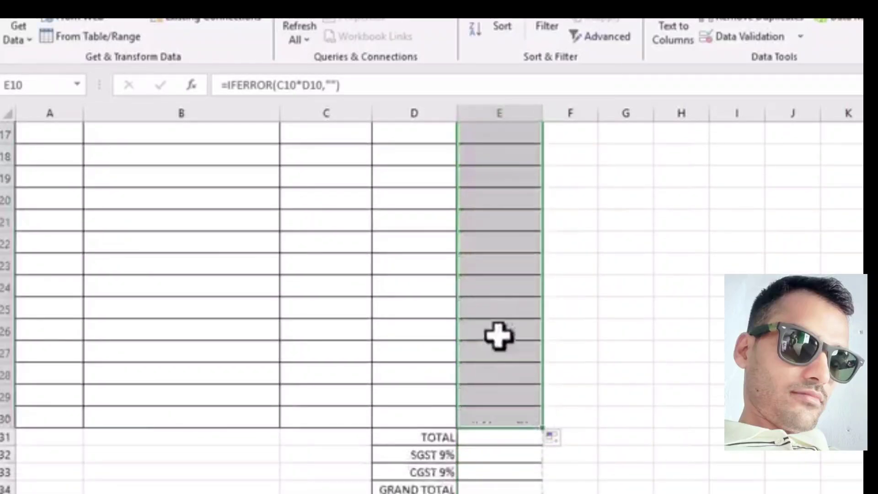
pyautogui.scroll(4, 499, 338)
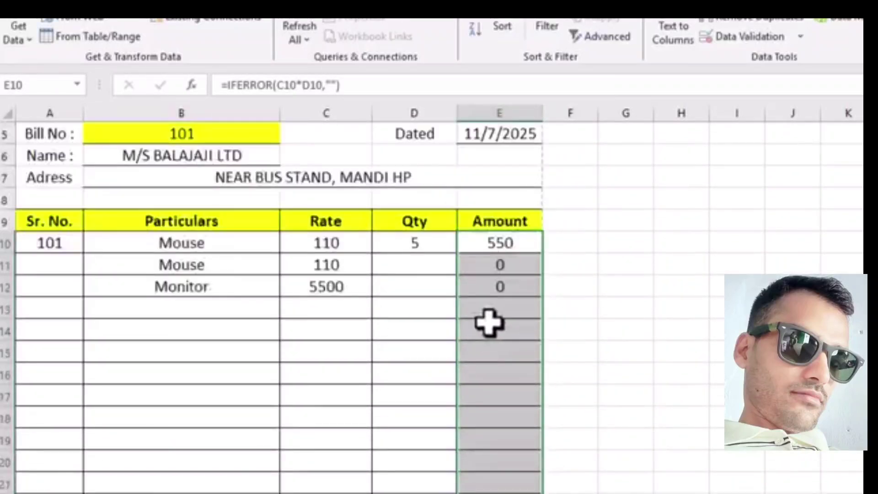
pyautogui.click(401, 266)
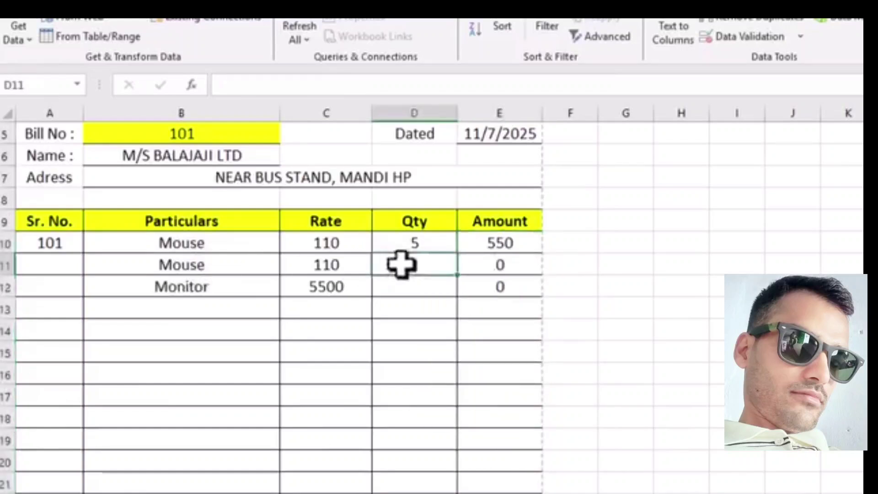
# - Enter quantity 5 for the second Mouse row in D11 and quantity 2 for Monitor in D12
pyautogui.write('5')
pyautogui.press('Tab')
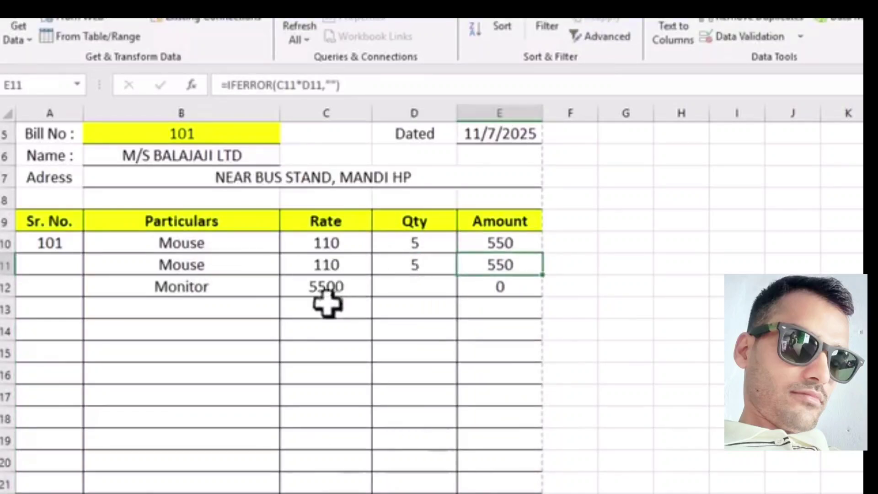
pyautogui.click(422, 289)
pyautogui.write('2')
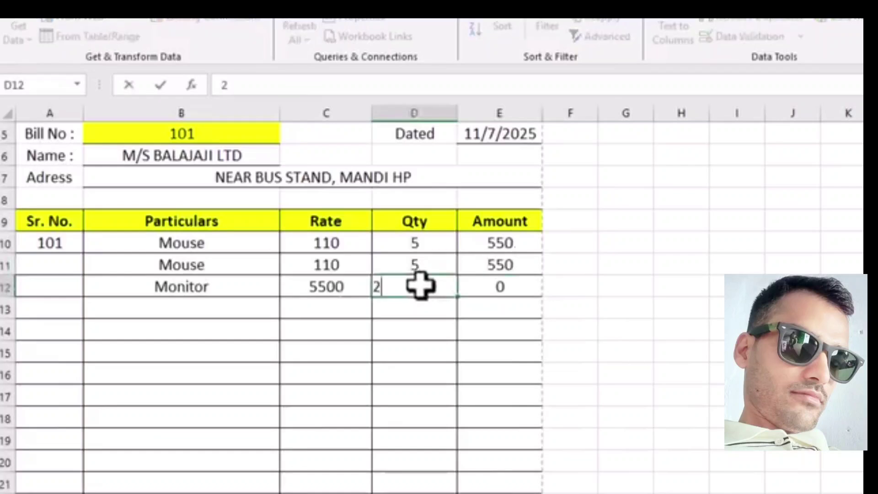
pyautogui.press('Tab')
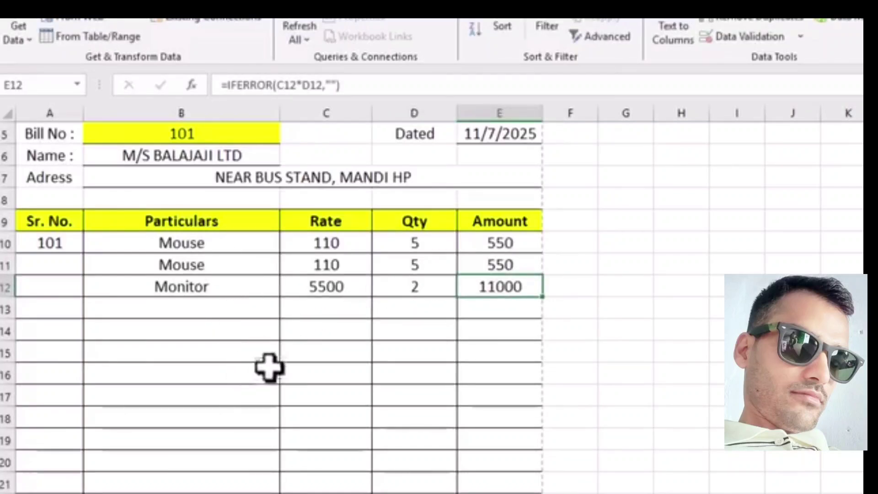
# - Make the total labels in D31:D34 bold at size 14, then narrow column C and widen column D to fit GRAND TOTAL
pyautogui.scroll(-5, 394, 337)
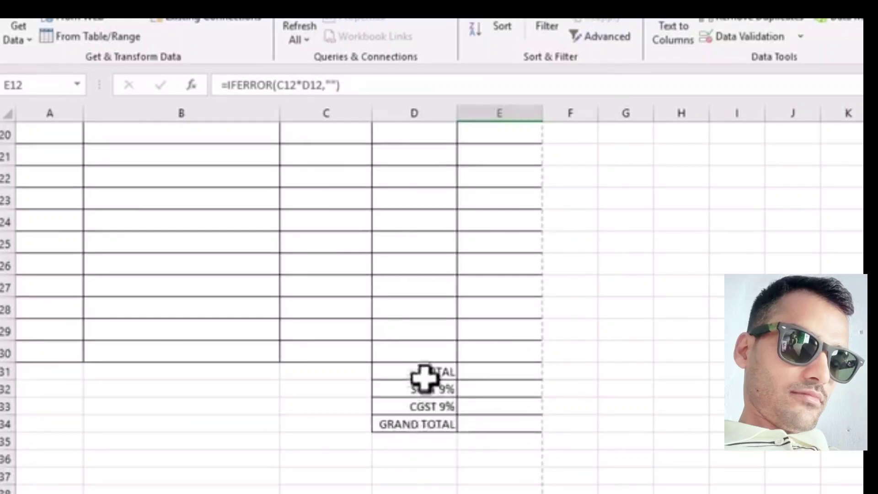
pyautogui.moveTo(425, 376); pyautogui.dragTo(430, 426)
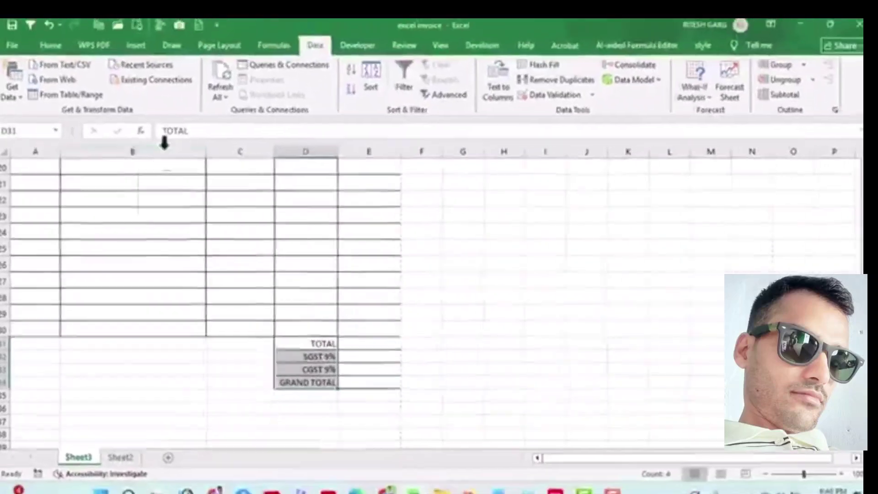
pyautogui.click(64, 53)
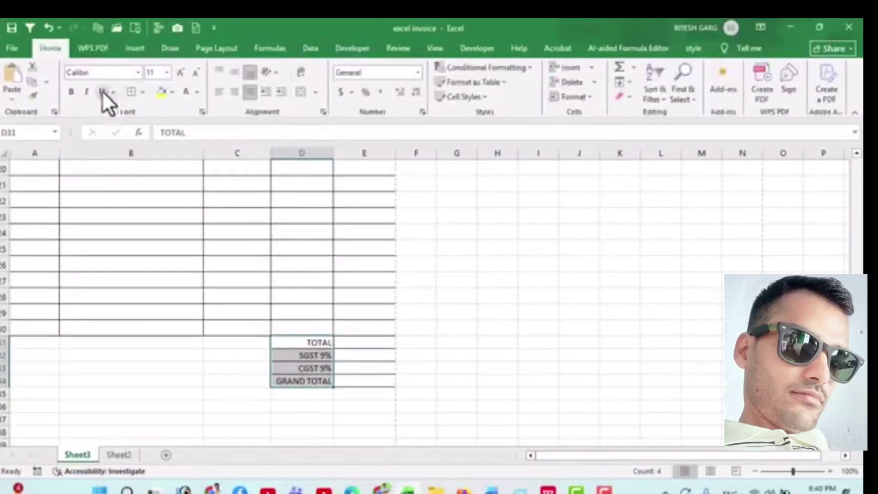
pyautogui.click(167, 73)
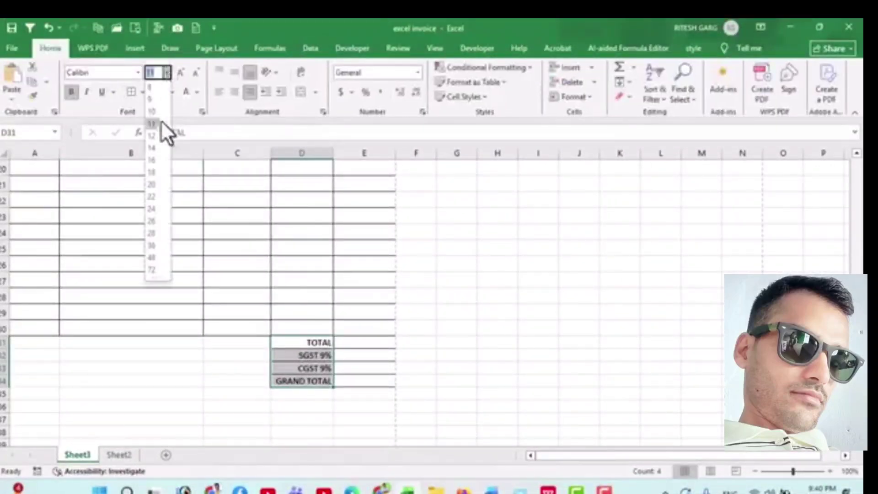
pyautogui.click(156, 150)
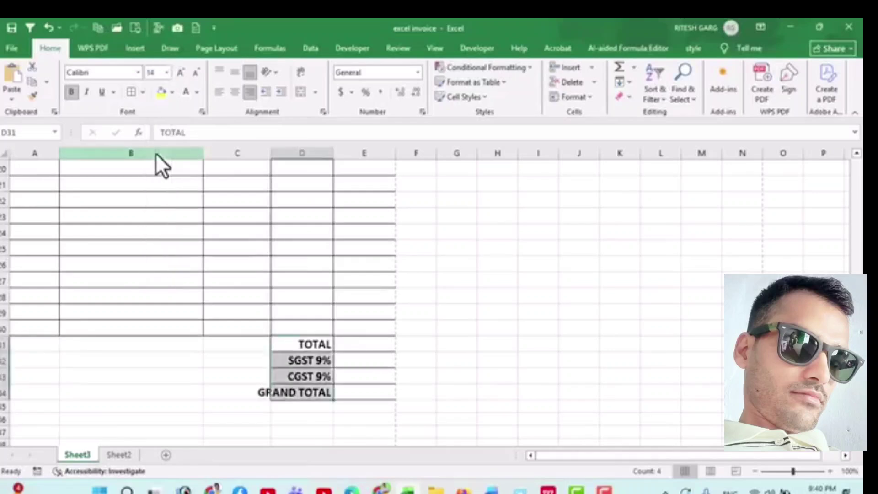
pyautogui.moveTo(272, 152); pyautogui.dragTo(235, 154)
pyautogui.click(329, 291)
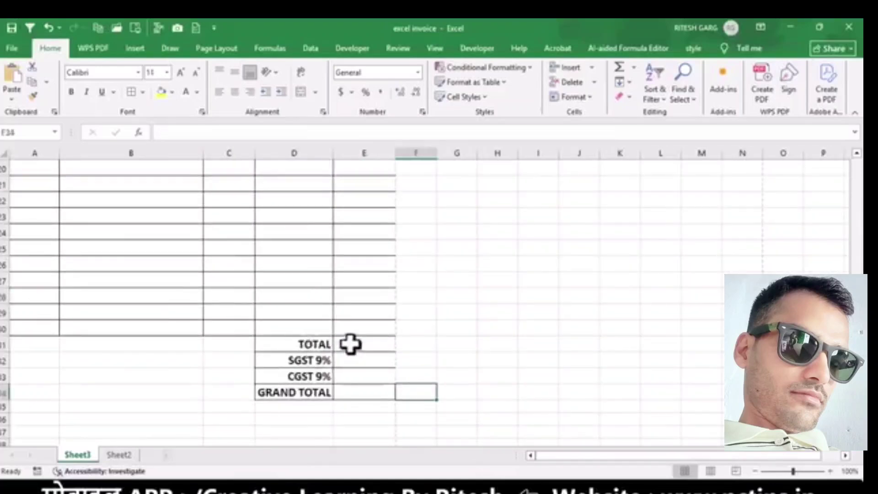
# - Sum the item amounts in TOTAL cell E31 with =SUM(E10:E30)
pyautogui.click(350, 344)
pyautogui.scroll(6, 371, 355)
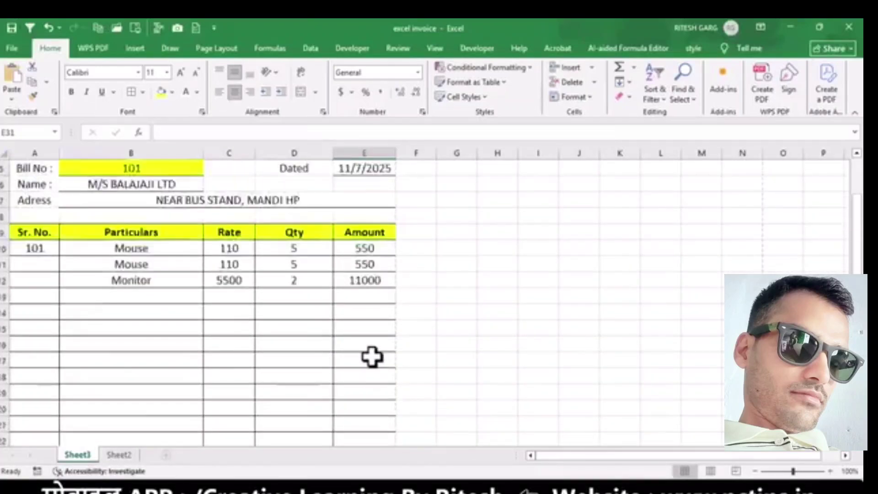
pyautogui.scroll(-6, 371, 354)
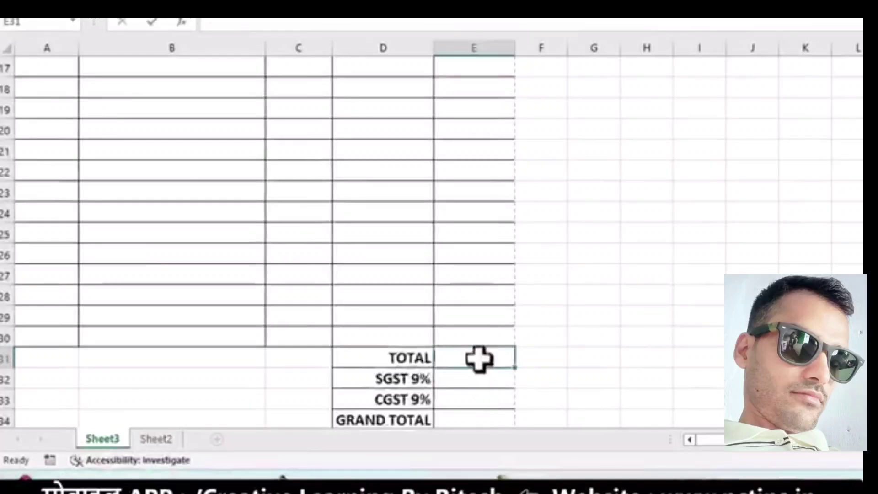
pyautogui.write('=S')
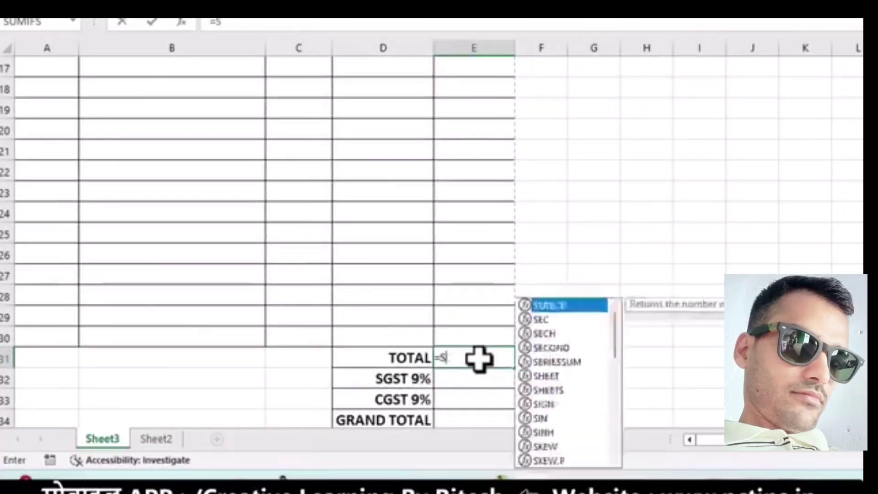
pyautogui.write('UM(')
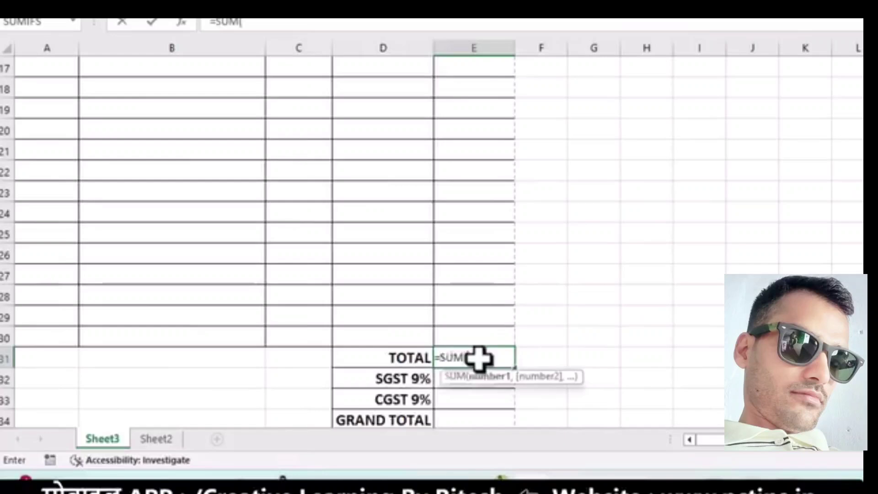
pyautogui.scroll(4, 479, 358)
pyautogui.moveTo(500, 163); pyautogui.dragTo(496, 341)
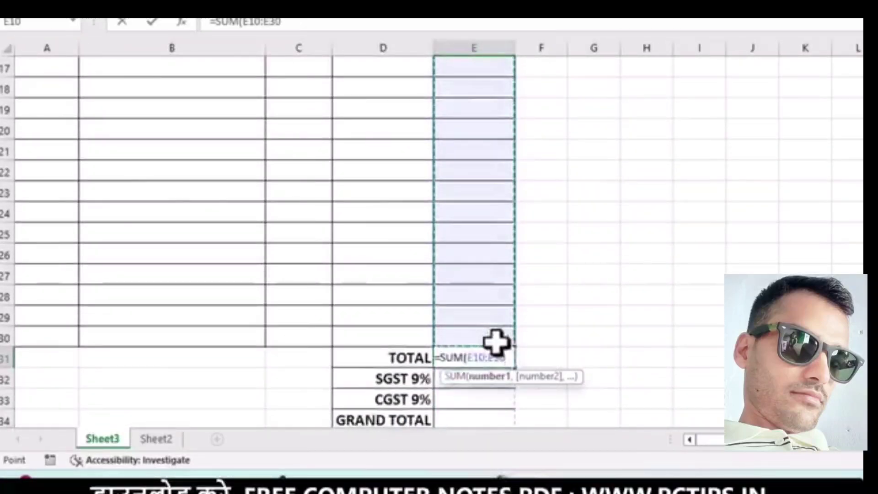
pyautogui.press('Tab')
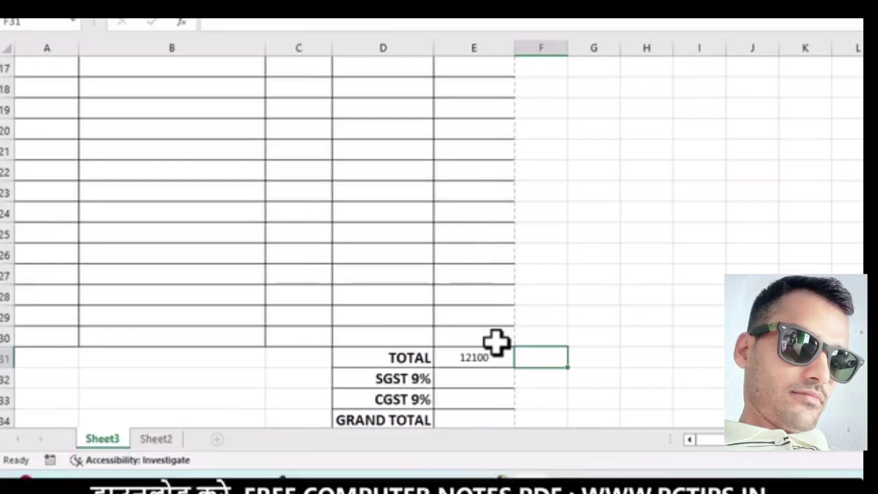
# - Calculate SGST in E32 with the formula =E31*9%
pyautogui.scroll(-1, 497, 342)
pyautogui.click(467, 316)
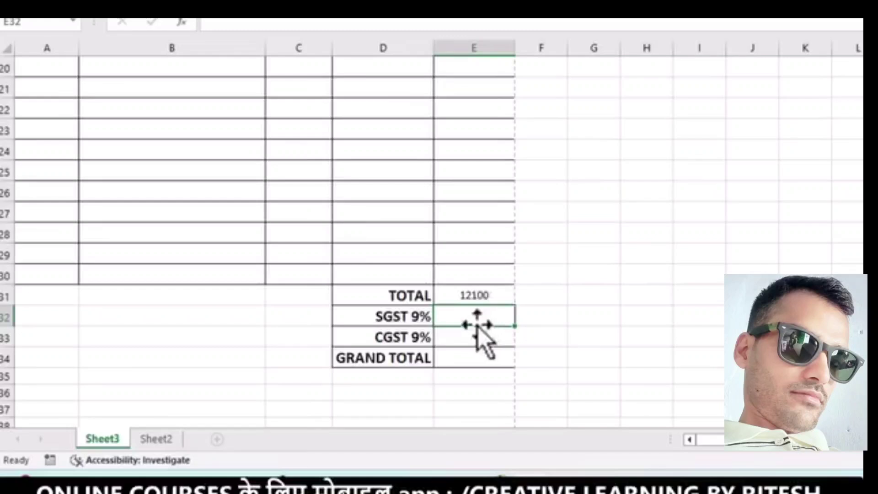
pyautogui.click(476, 296)
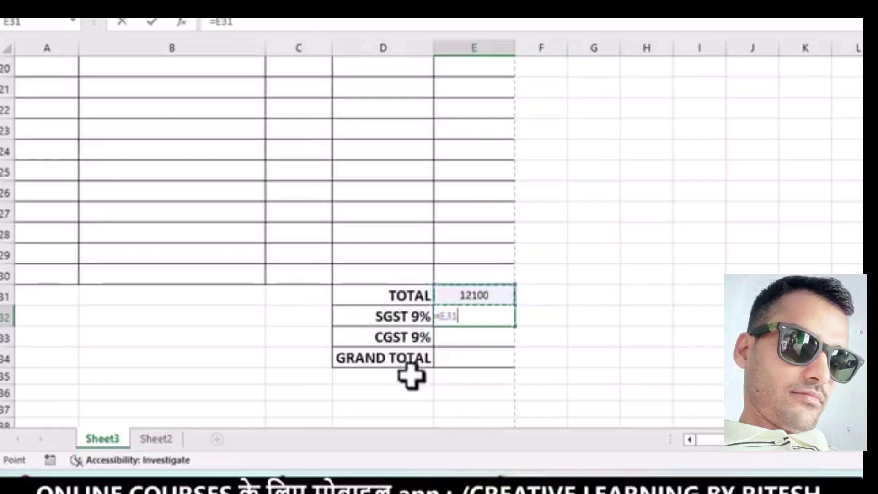
pyautogui.write('*')
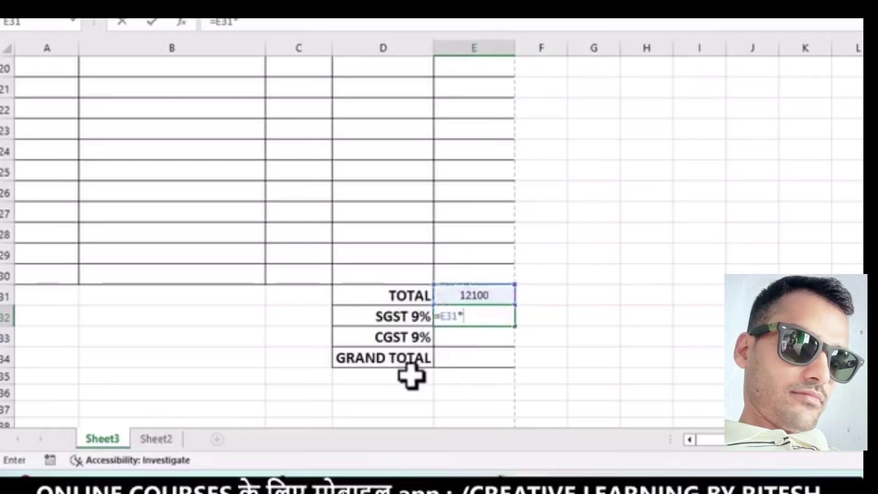
pyautogui.write('9%')
pyautogui.press('Tab')
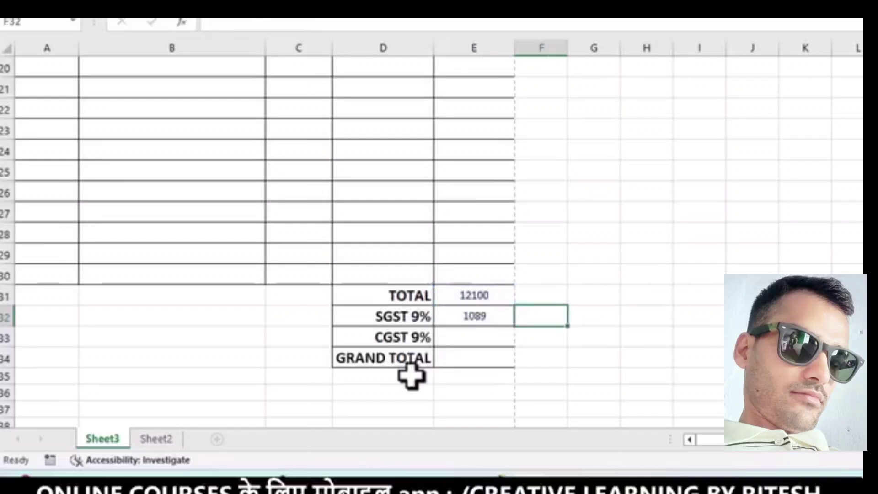
# - Calculate CGST in E33 from the total with the formula =E31*9%
pyautogui.click(464, 338)
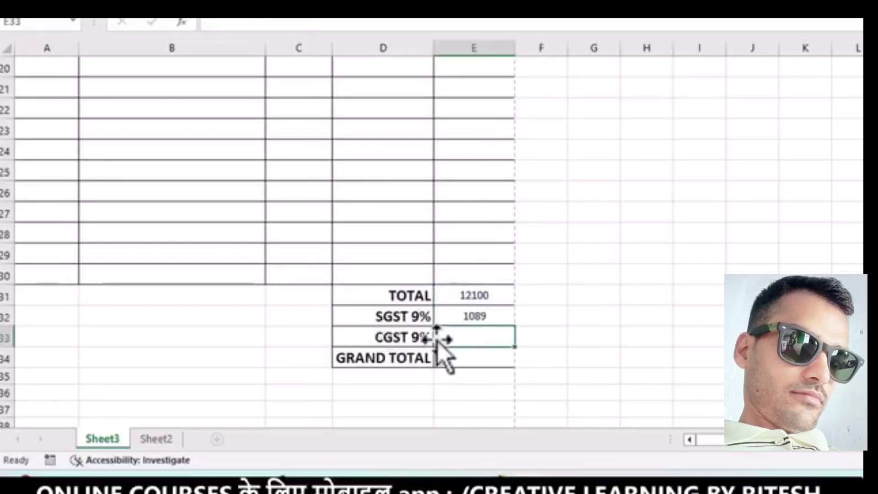
pyautogui.write('=')
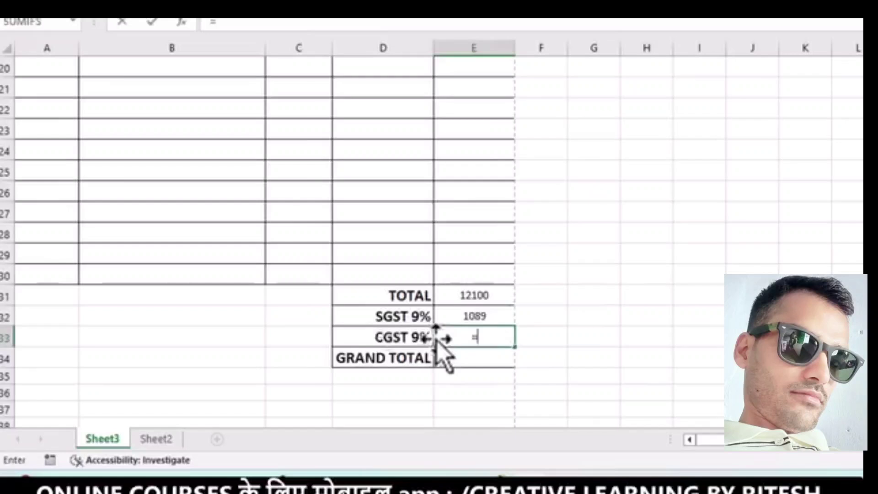
pyautogui.click(472, 292)
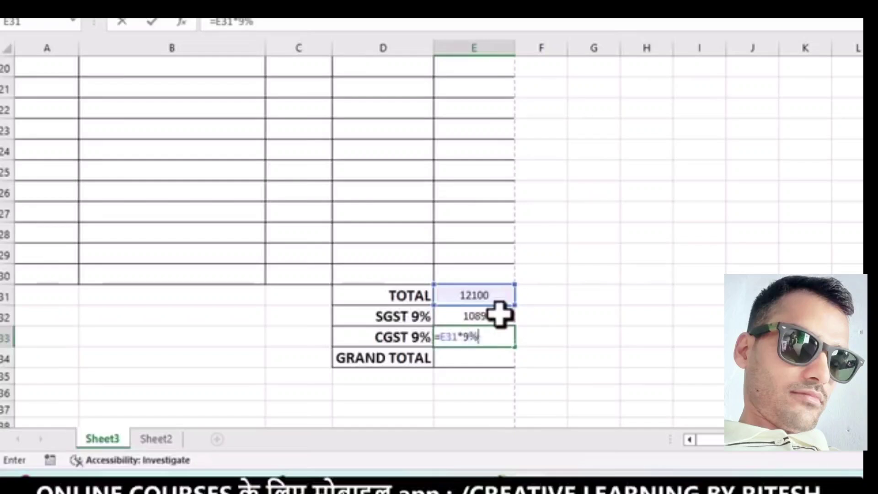
pyautogui.press('Tab')
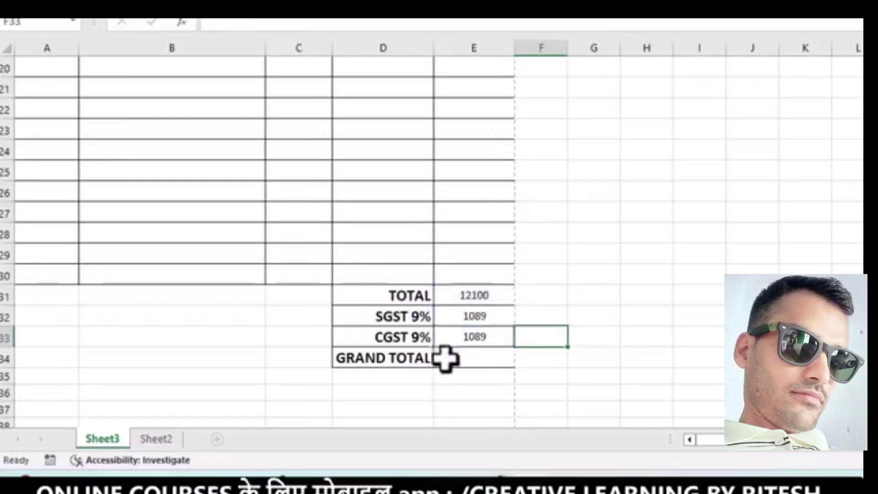
# - Add the total and both taxes in GRAND TOTAL cell E34 with =SUM(E31:E33)
pyautogui.click(472, 361)
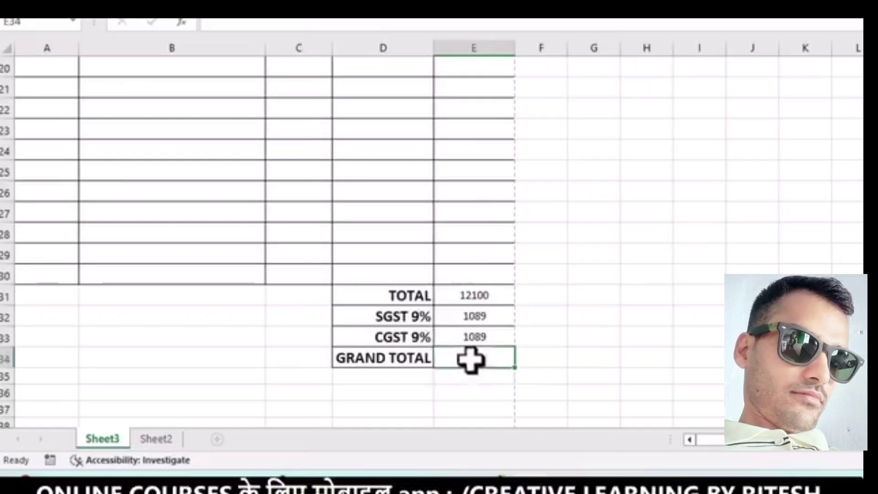
pyautogui.write('=')
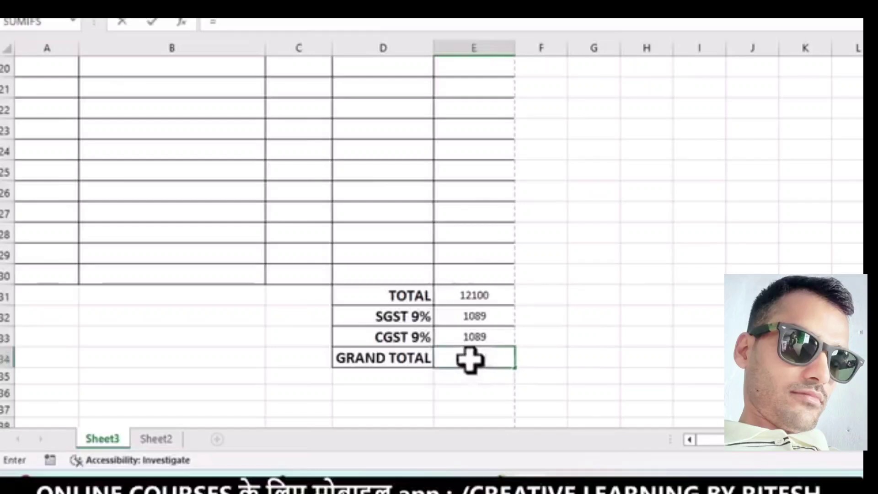
pyautogui.write('SUM(')
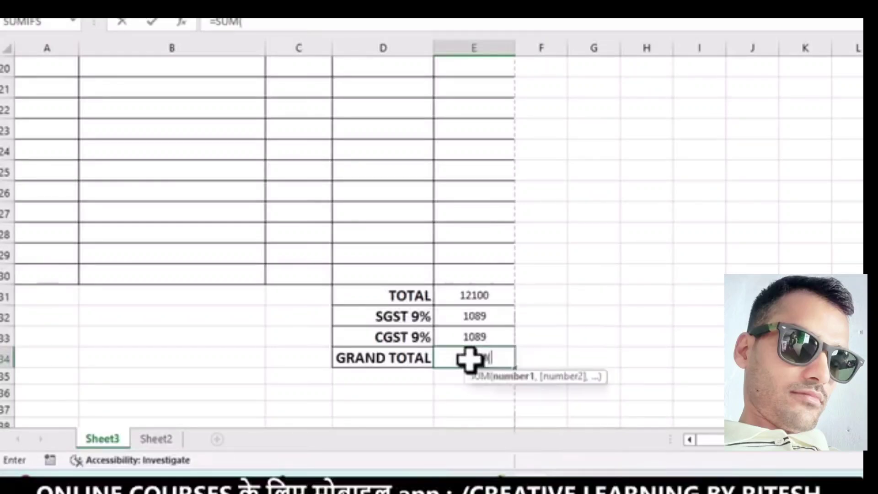
pyautogui.moveTo(488, 296); pyautogui.dragTo(491, 334)
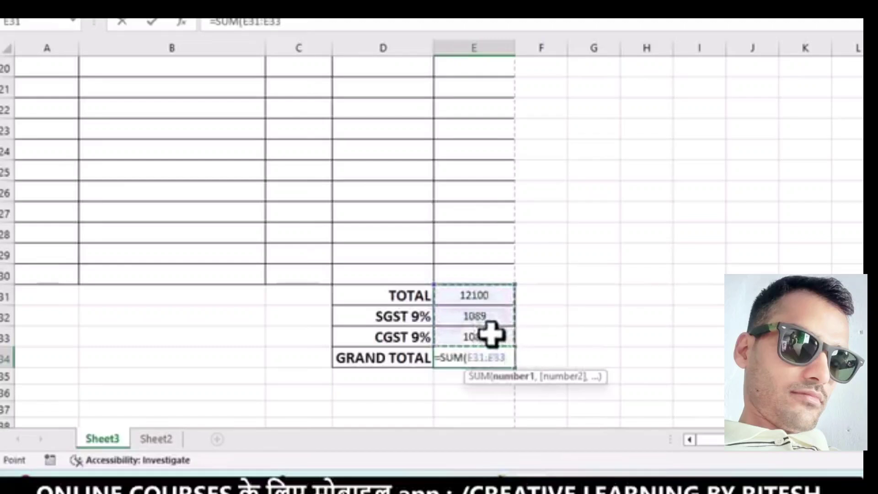
pyautogui.press('Tab')
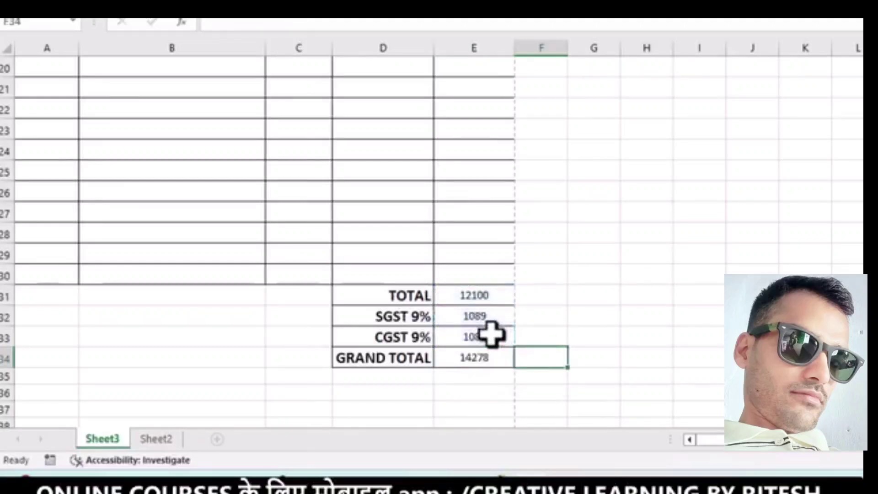
# - Format the total values in E31:E34 as bold, size 14, with a yellow fill
pyautogui.moveTo(490, 295); pyautogui.dragTo(489, 350)
pyautogui.click(213, 14)
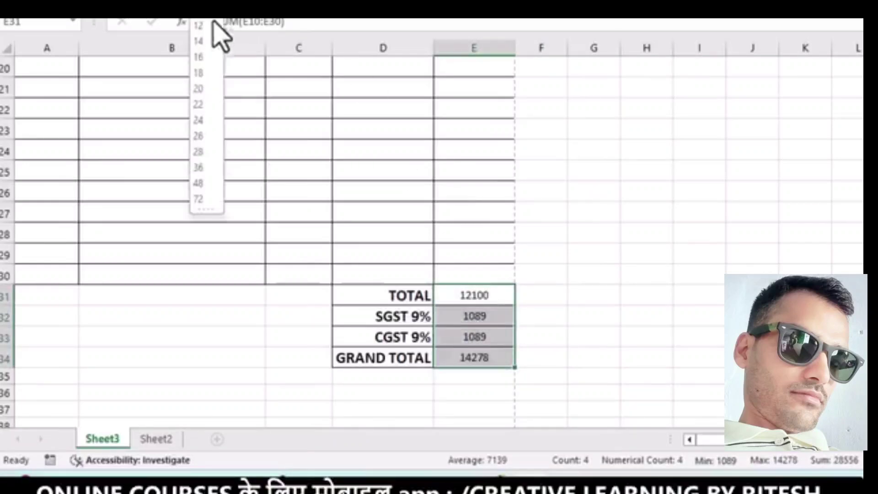
pyautogui.click(194, 37)
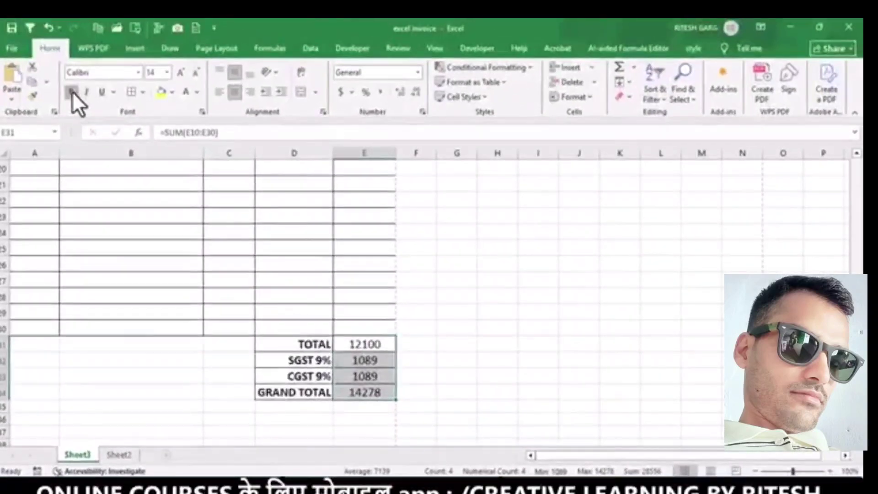
pyautogui.click(70, 91)
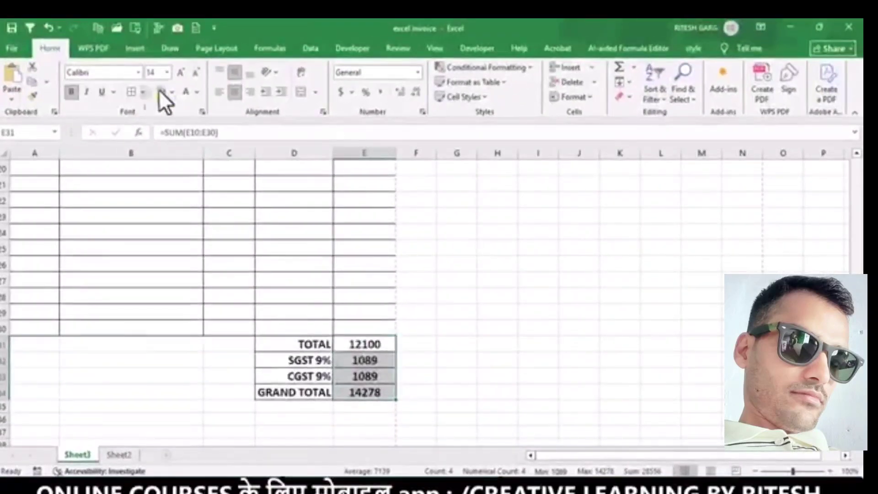
pyautogui.click(520, 366)
# - Review the finished invoice from header to totals, check its print preview, and return to the sheet
pyautogui.scroll(6, 345, 373)
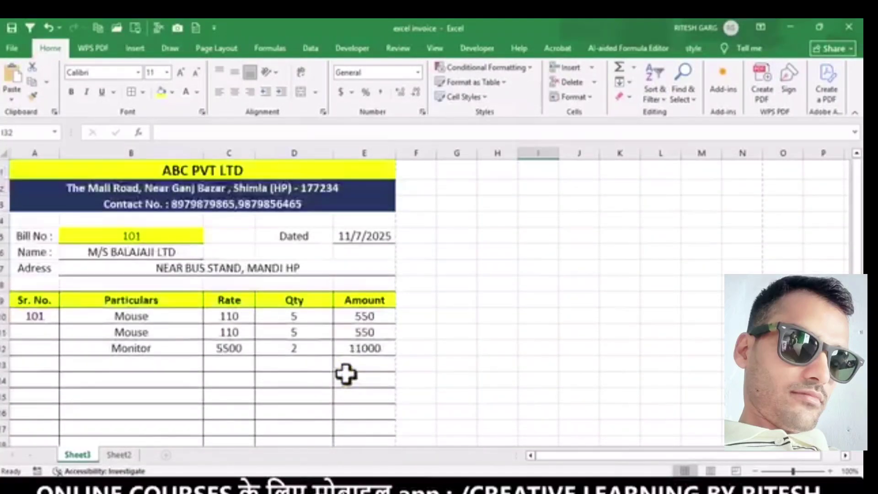
pyautogui.scroll(-8, 345, 373)
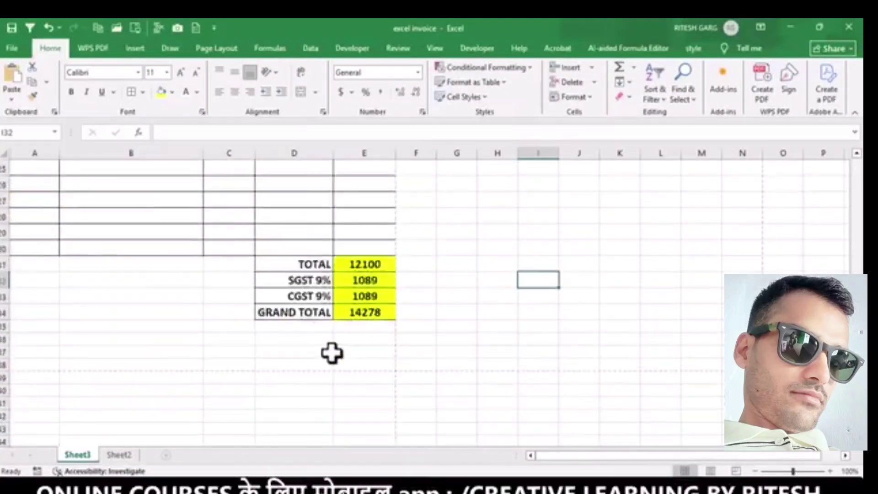
pyautogui.hotkey('ctrl', 'p')
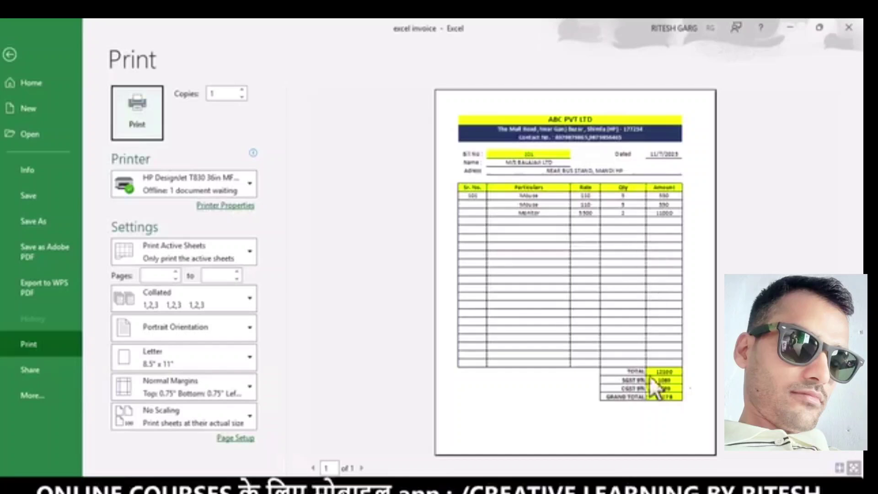
pyautogui.click(9, 55)
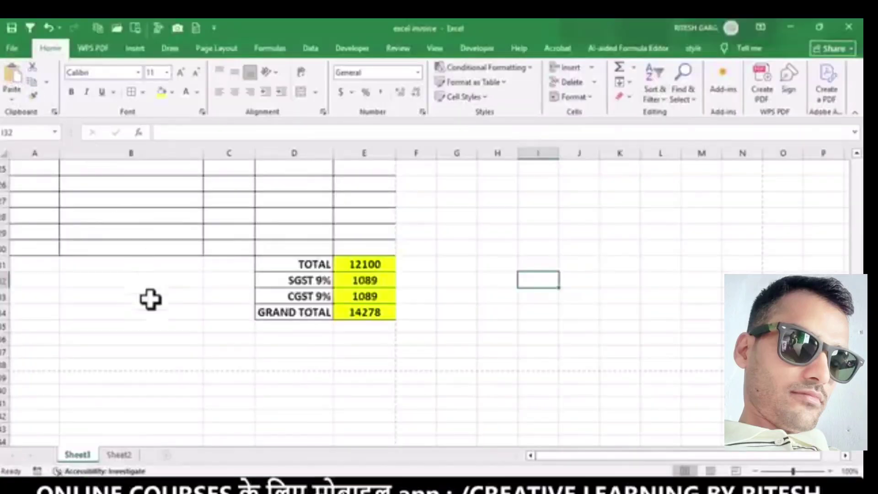
# - Start recording a macro named CLEARBILL with shortcut Ctrl+Shift+R, stored in the Personal Macro Workbook
pyautogui.scroll(4, 151, 298)
pyautogui.scroll(4, 143, 310)
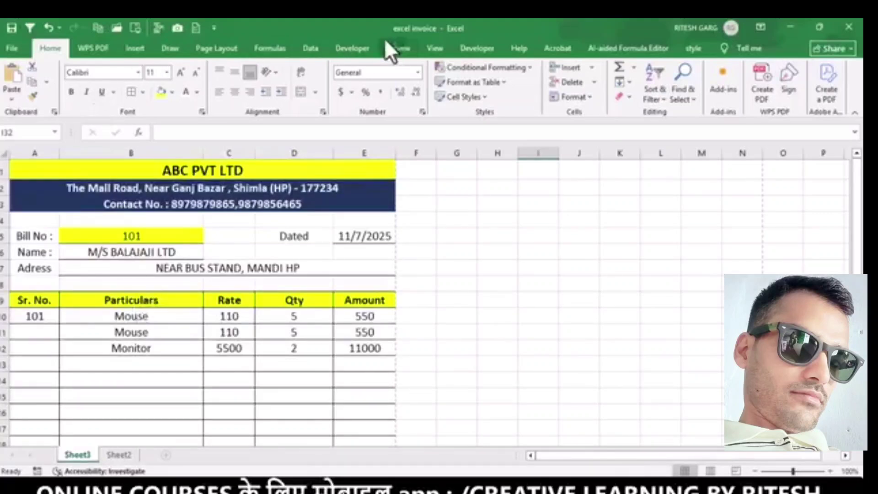
pyautogui.click(361, 45)
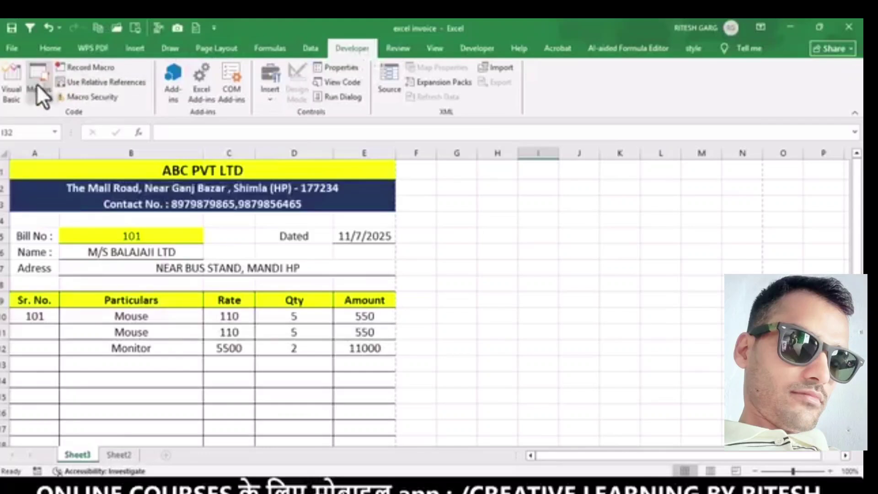
pyautogui.click(82, 70)
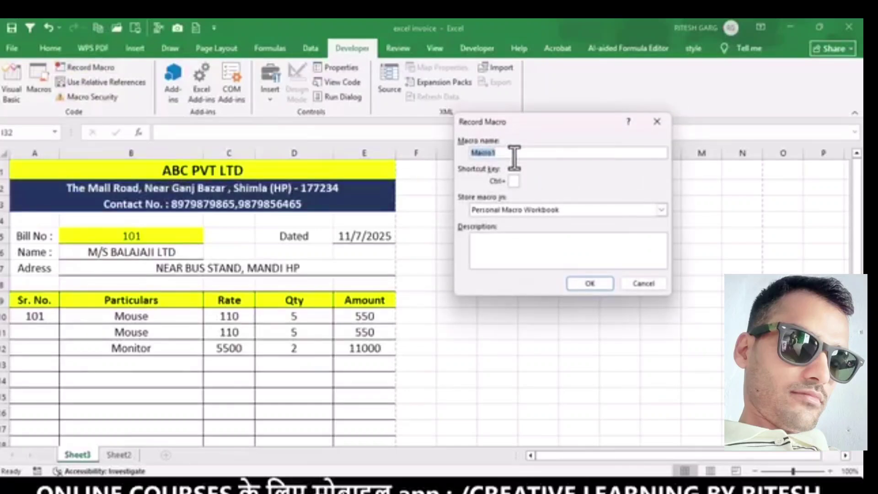
pyautogui.write('CLEARBILL')
pyautogui.click(513, 181)
pyautogui.write('R')
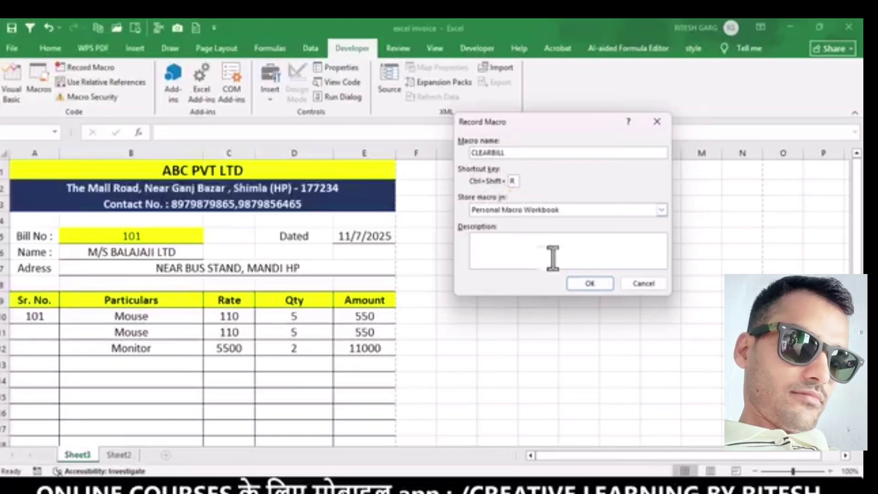
pyautogui.click(590, 284)
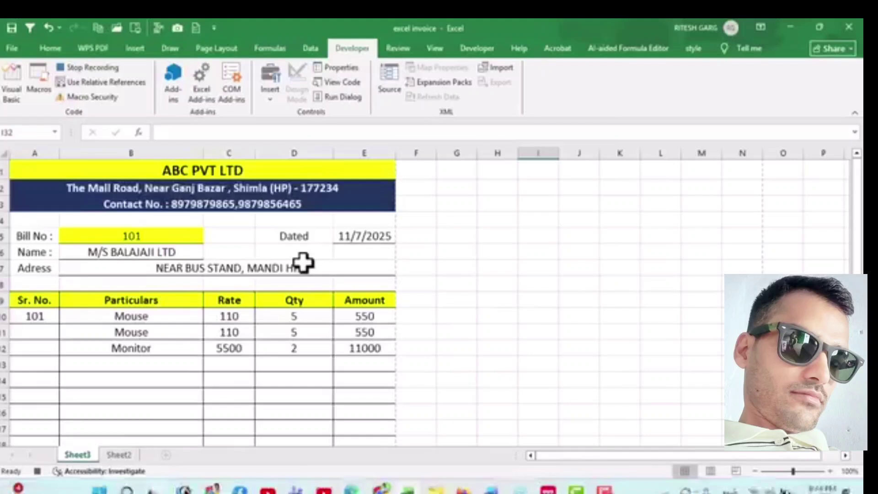
# - Clear the bill number, customer name and address from cells B5, B6 and B7
pyautogui.click(130, 233)
pyautogui.press('Delete')
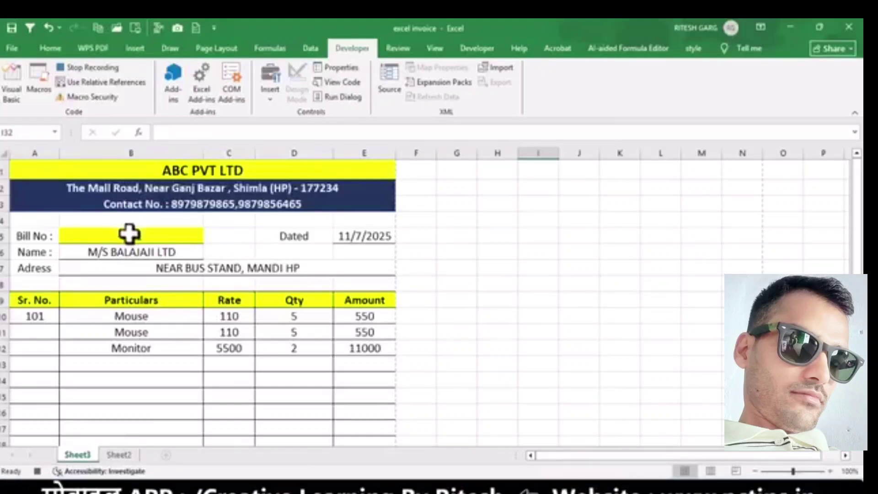
pyautogui.click(130, 235)
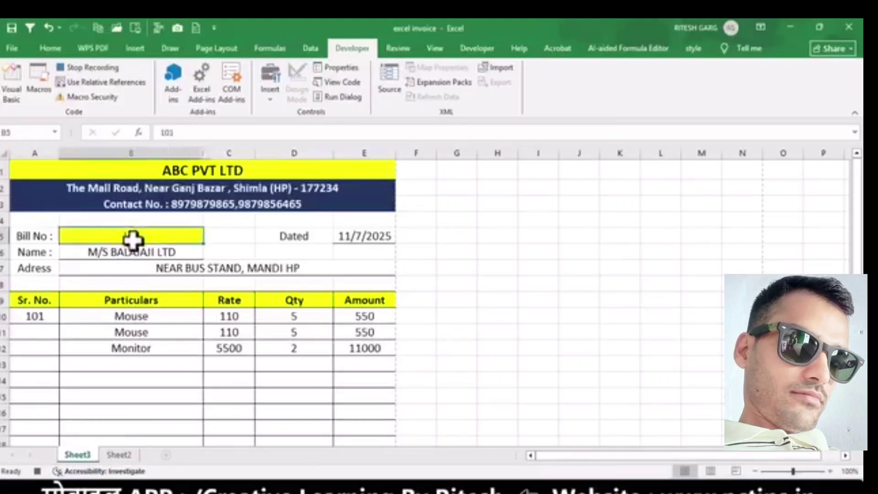
pyautogui.press('Delete')
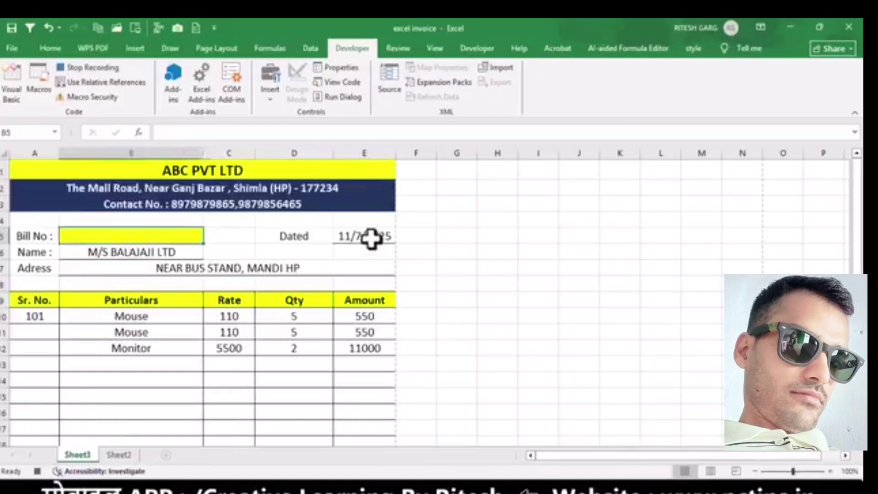
pyautogui.click(153, 255)
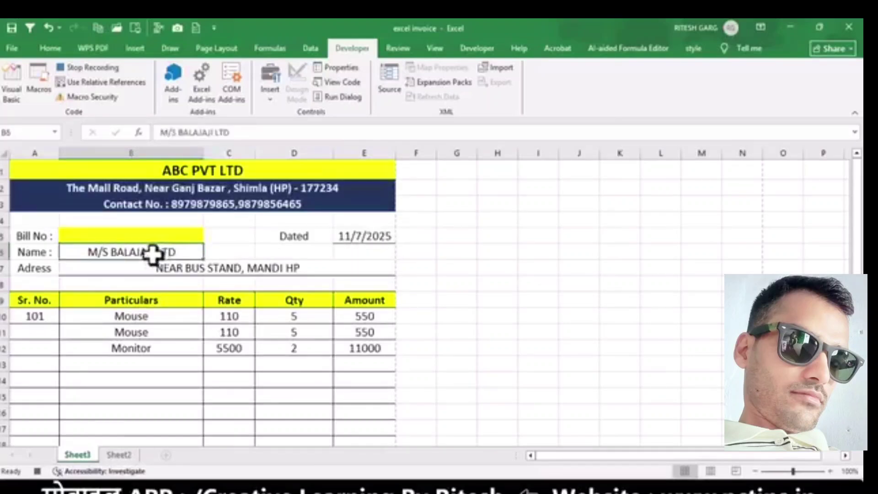
pyautogui.press('Delete')
pyautogui.doubleClick(155, 269)
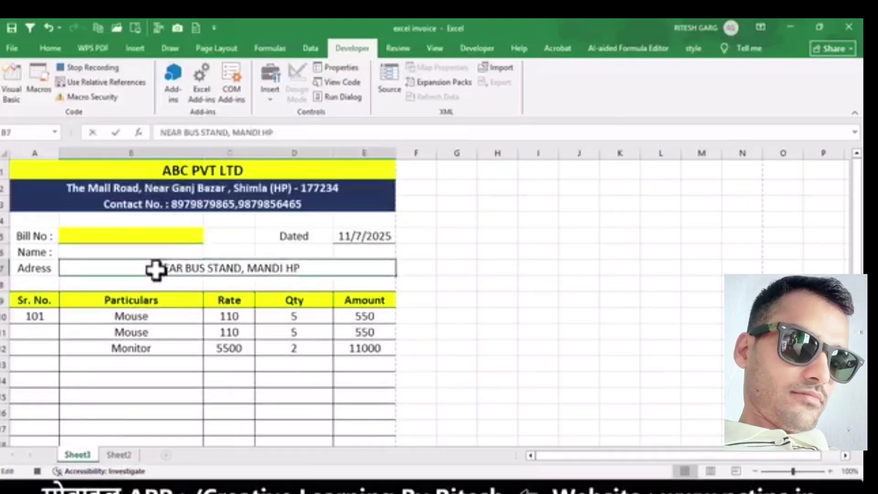
pyautogui.press('Delete')
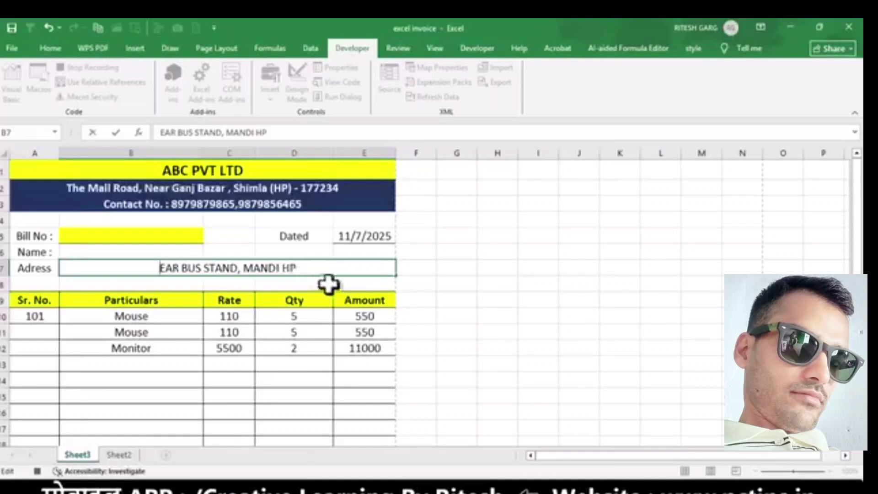
pyautogui.press('Escape')
pyautogui.press('Delete')
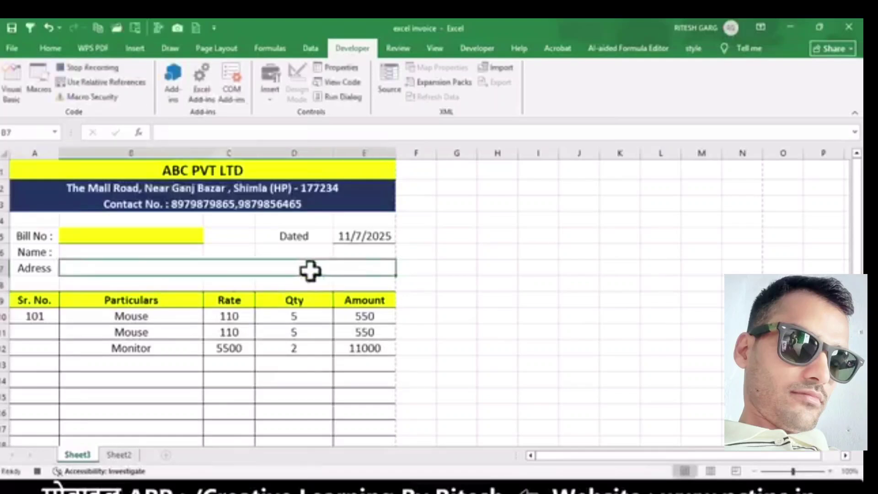
# - Clear the item names in B10:B12 and the quantities in D10:D30
pyautogui.scroll(-1, 140, 287)
pyautogui.scroll(-2, 141, 288)
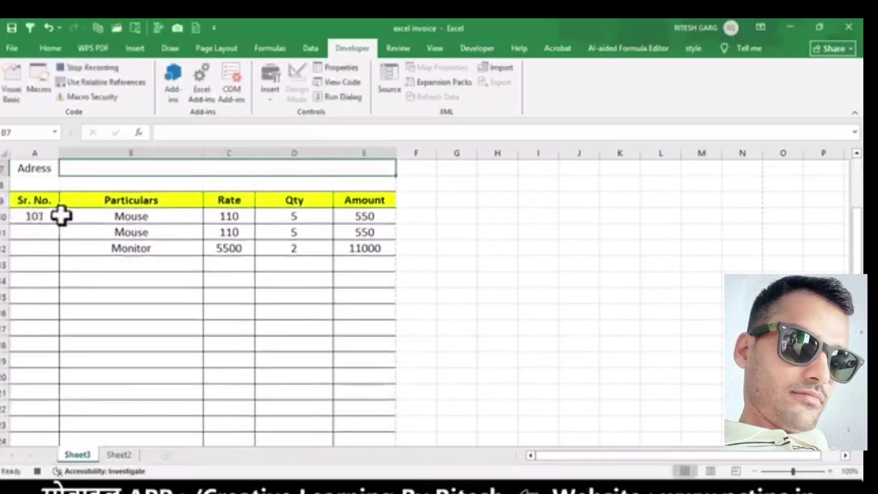
pyautogui.click(129, 217)
pyautogui.moveTo(130, 232); pyautogui.dragTo(132, 246)
pyautogui.press('Delete')
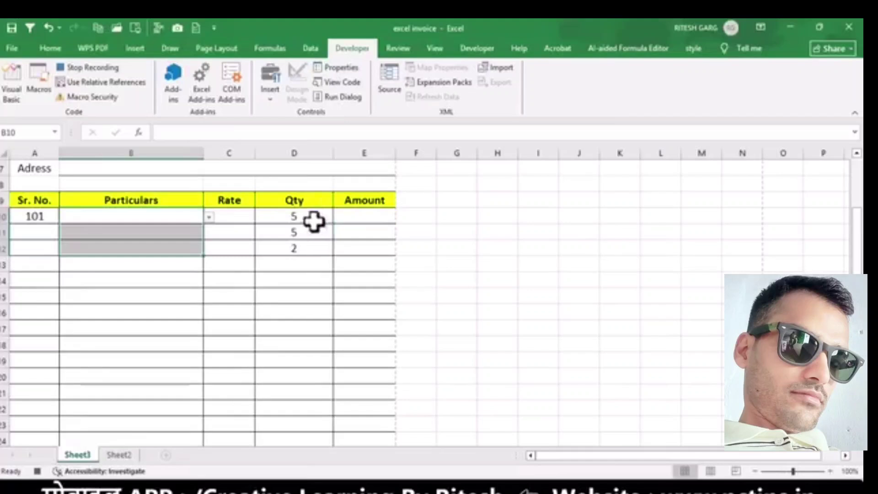
pyautogui.moveTo(313, 220); pyautogui.dragTo(303, 377)
pyautogui.press('Delete')
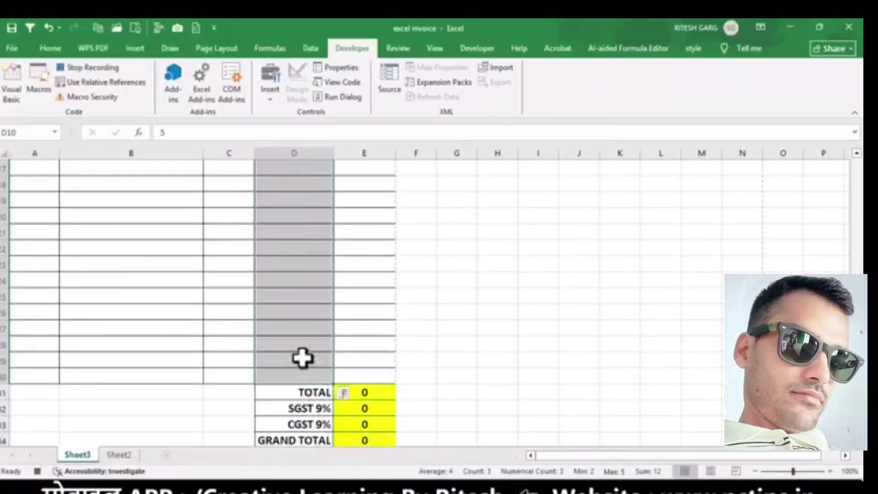
# - Select the whole Particulars range B10:B30 and return the selection to cell B10
pyautogui.scroll(5, 302, 352)
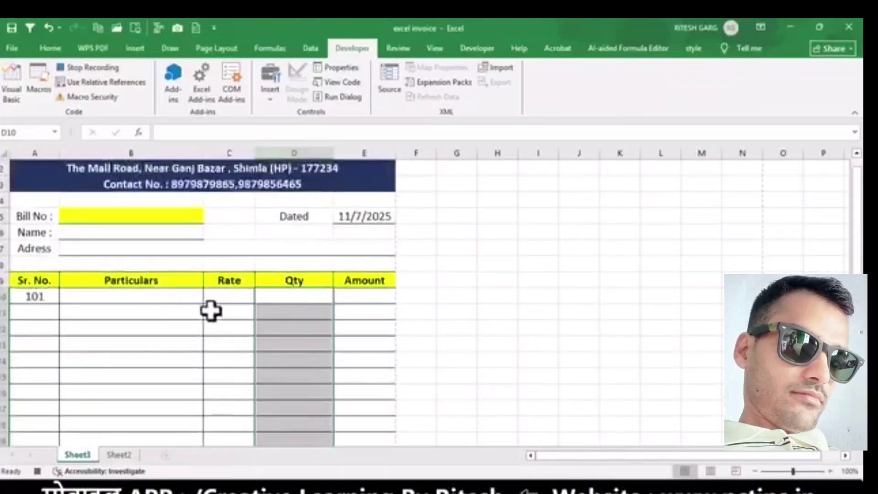
pyautogui.scroll(-1, 141, 278)
pyautogui.moveTo(132, 246); pyautogui.dragTo(123, 407)
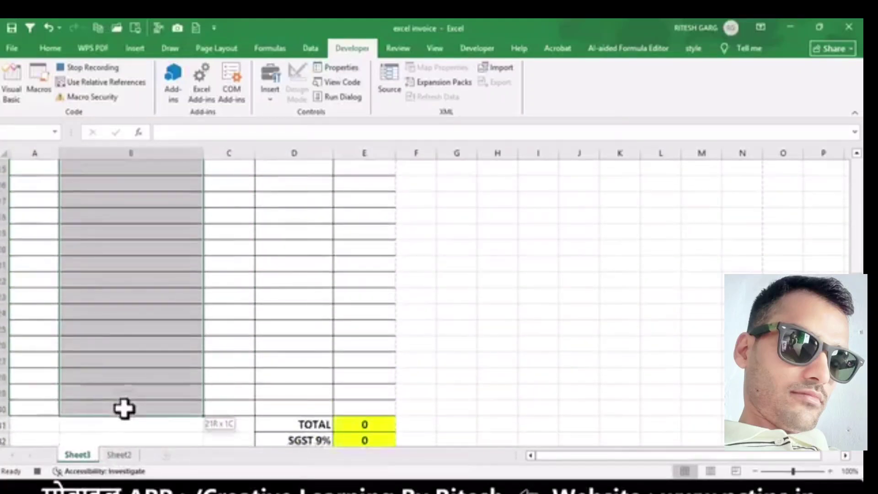
pyautogui.scroll(5, 176, 320)
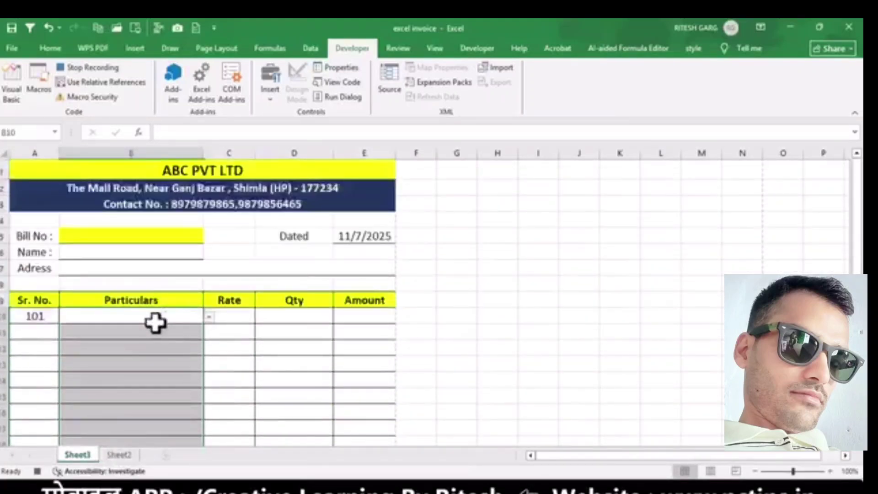
pyautogui.click(155, 322)
# - Check the cleared invoice down to its totals, and stop recording the macro with Bill No cell B5 selected
pyautogui.scroll(-1, 120, 355)
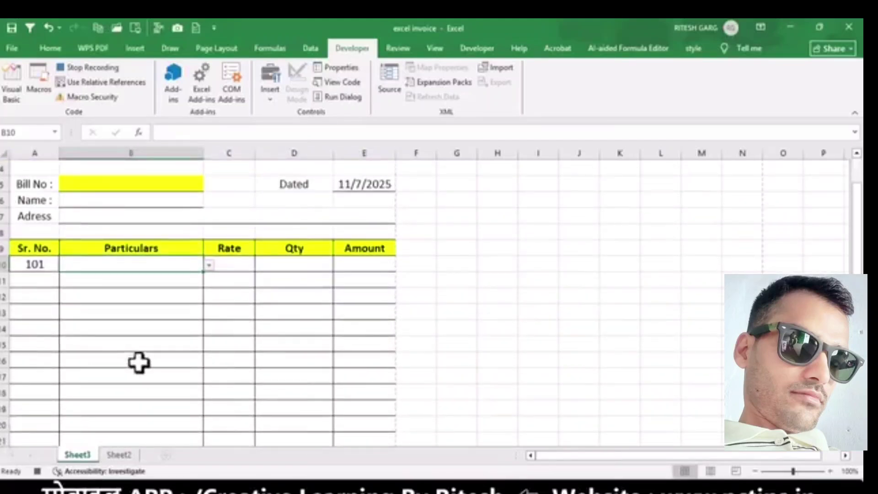
pyautogui.scroll(-5, 183, 349)
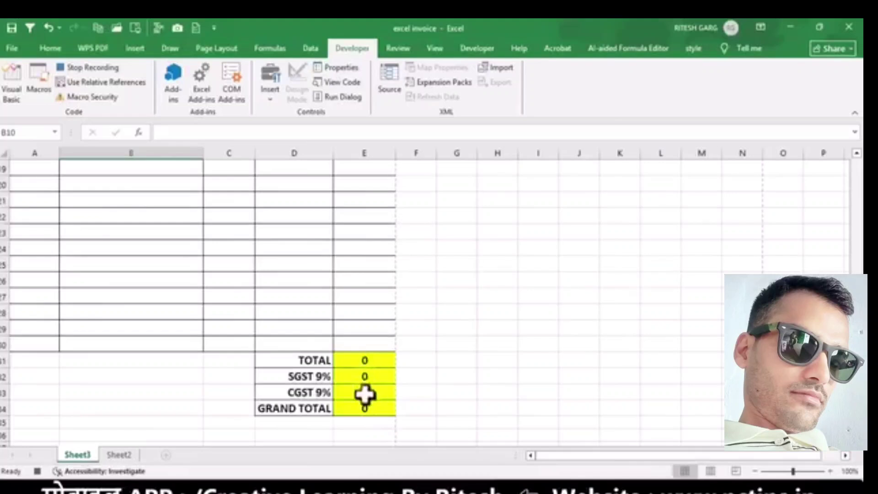
pyautogui.scroll(-20, 364, 395)
pyautogui.scroll(3, 366, 395)
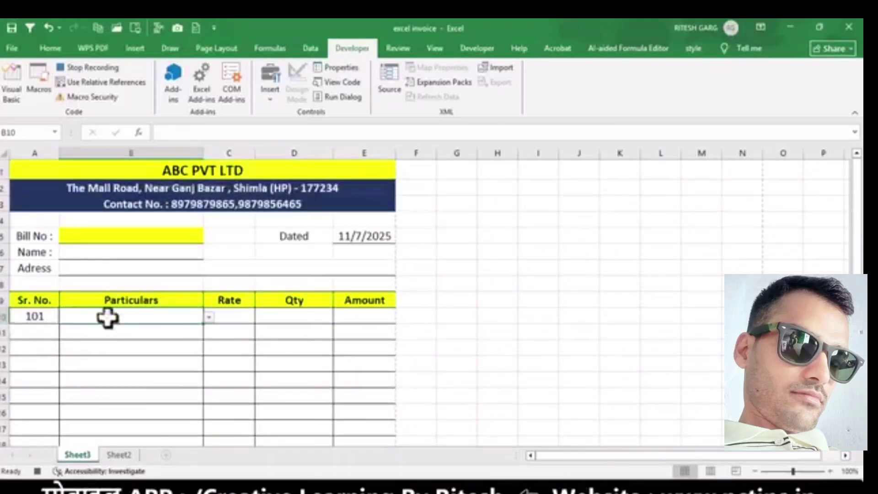
pyautogui.click(109, 235)
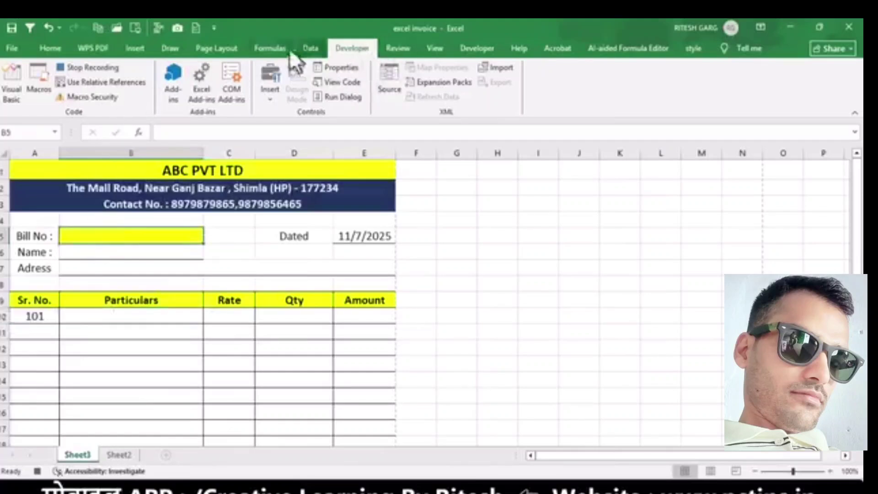
pyautogui.click(70, 69)
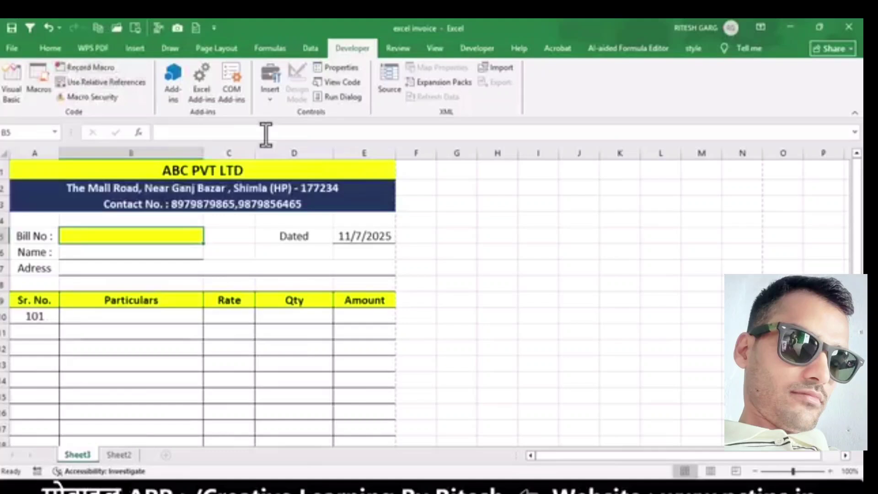
# - Fill in the new invoice's header with bill number 102, the customer's name and the customer's address
pyautogui.click(247, 264)
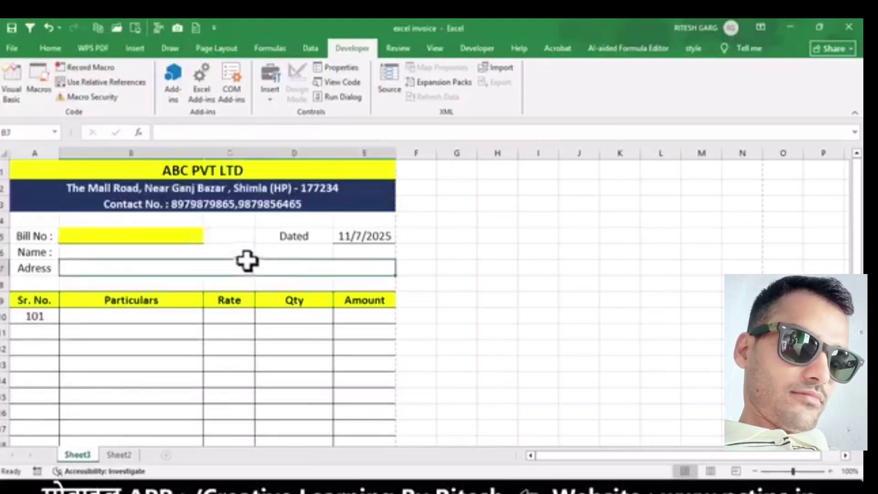
pyautogui.click(160, 234)
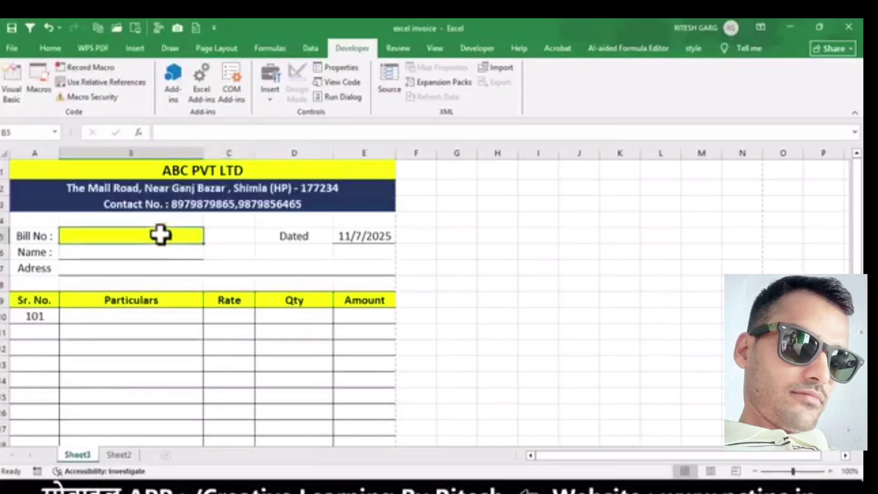
pyautogui.write('102')
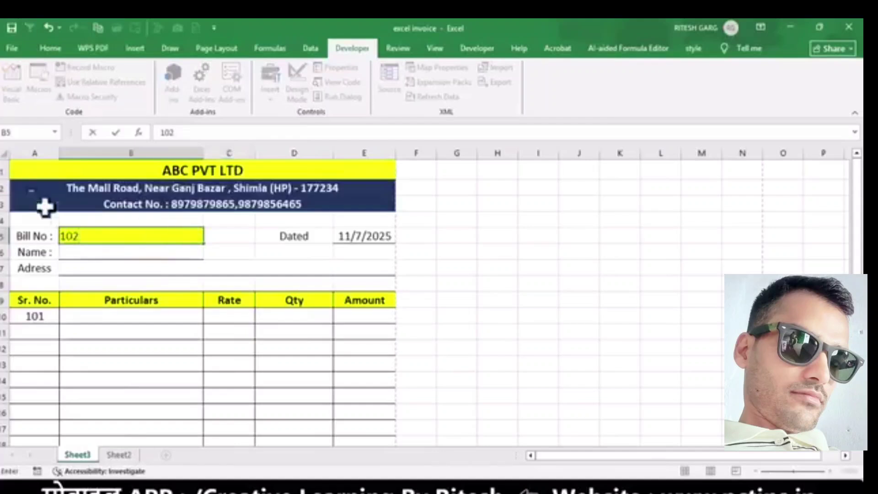
pyautogui.click(98, 252)
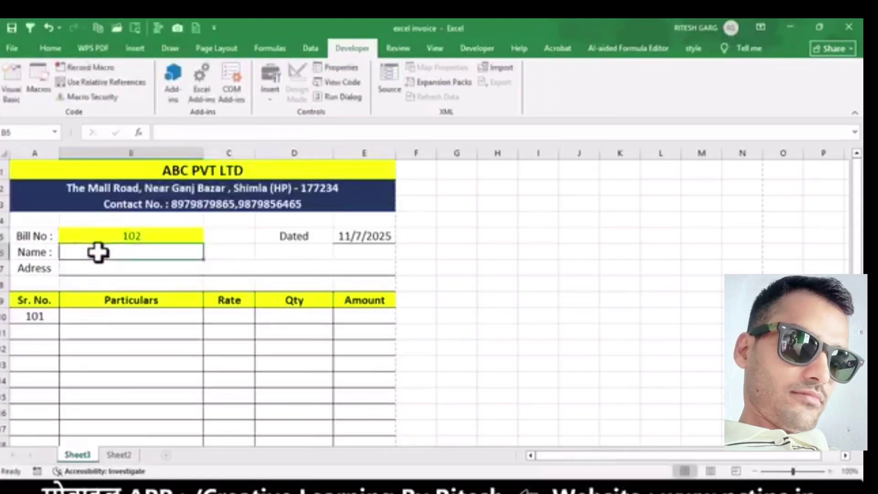
pyautogui.write('M/S')
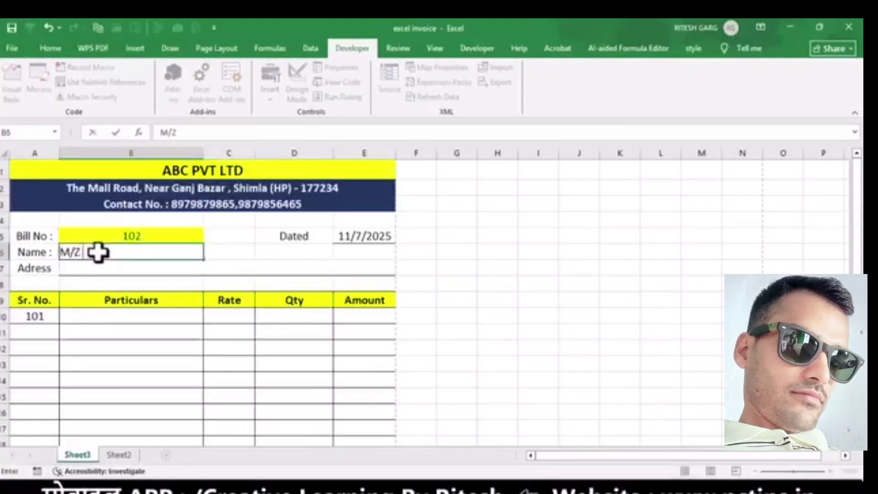
pyautogui.write(' RA')
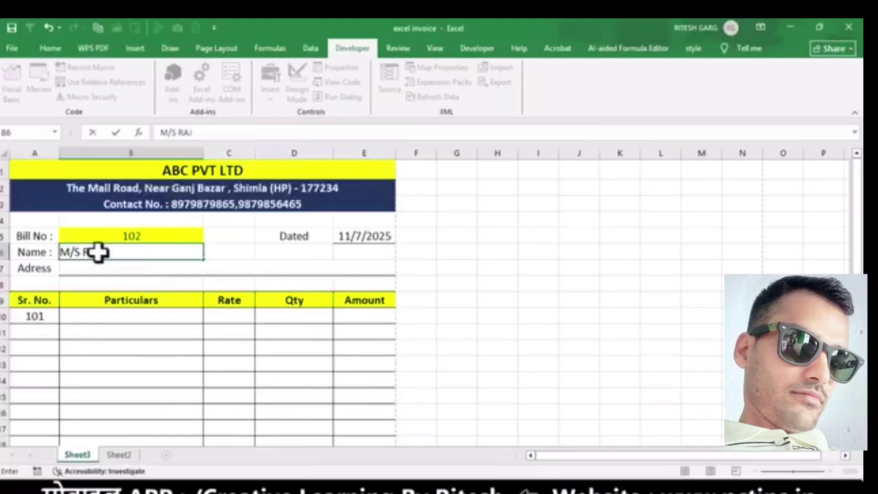
pyautogui.write('HUL ENTR')
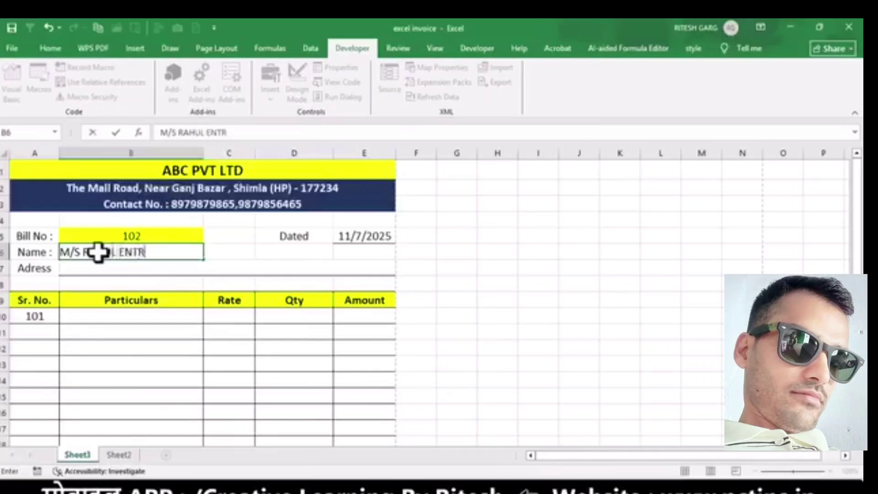
pyautogui.press('Tab')
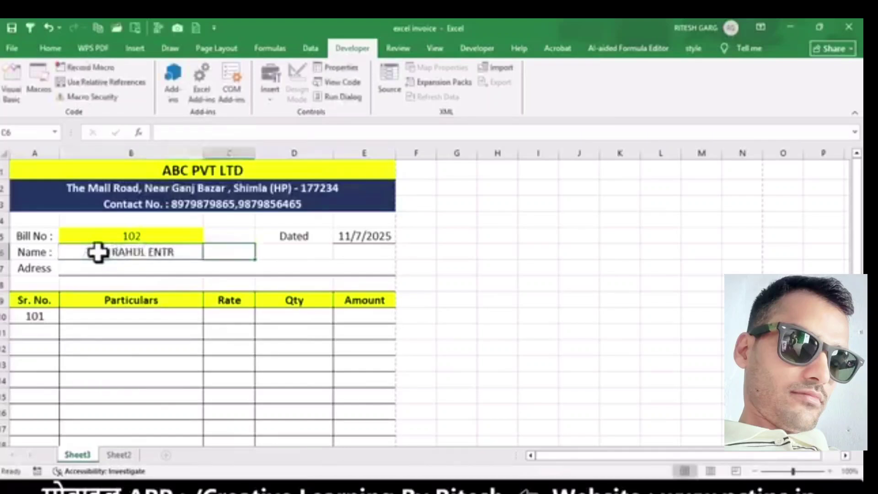
pyautogui.click(114, 271)
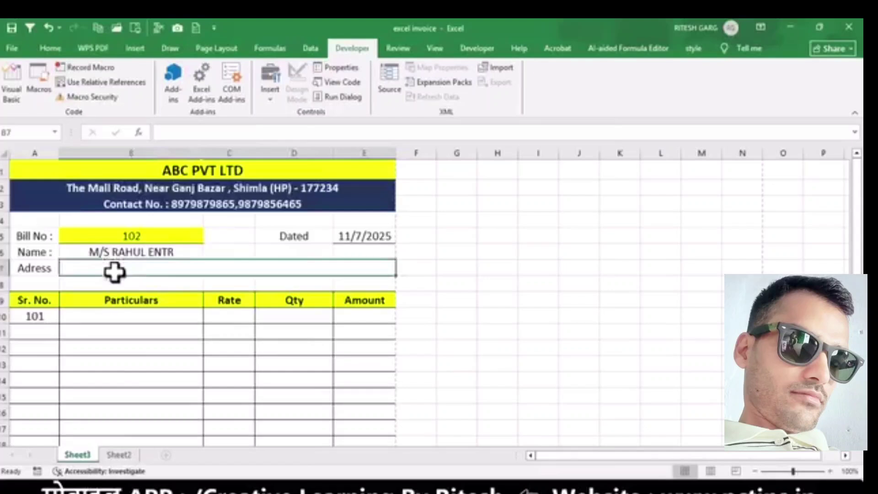
pyautogui.write('NEAR CHOWN MANDI')
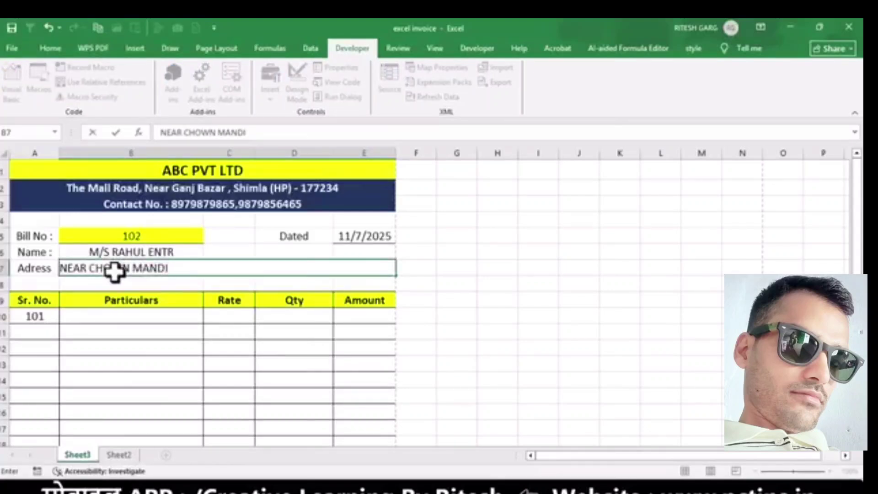
# - Choose Monitor from the item dropdown in the first Particulars cell, B10
pyautogui.click(108, 318)
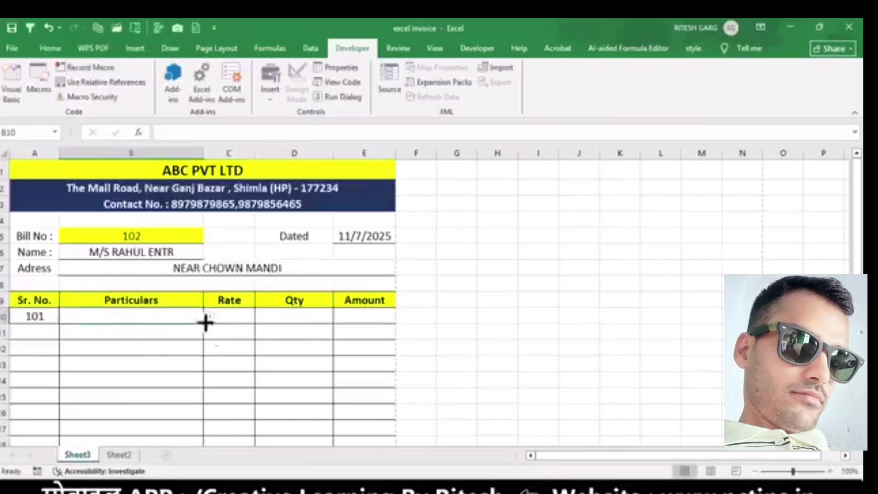
pyautogui.click(207, 320)
pyautogui.click(145, 346)
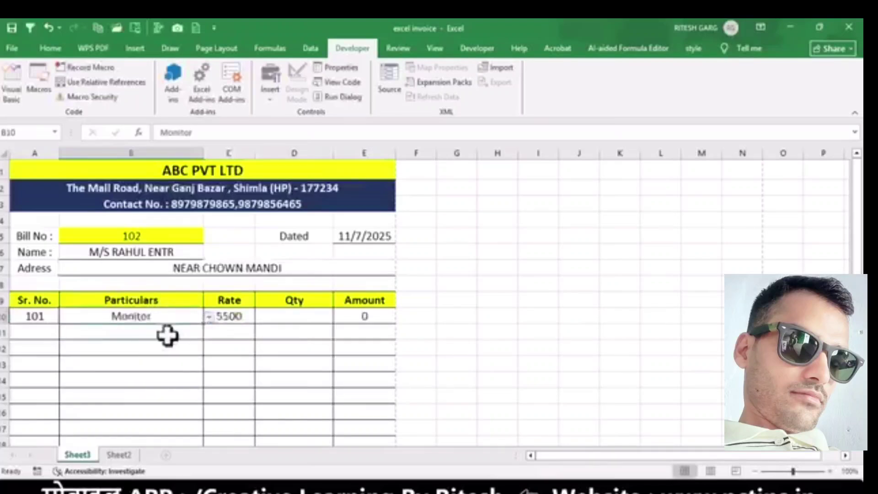
# - Set the Monitor line's quantity to 1, and add DVD in row 11 from the item dropdown with quantity 2
pyautogui.click(282, 317)
pyautogui.write('1')
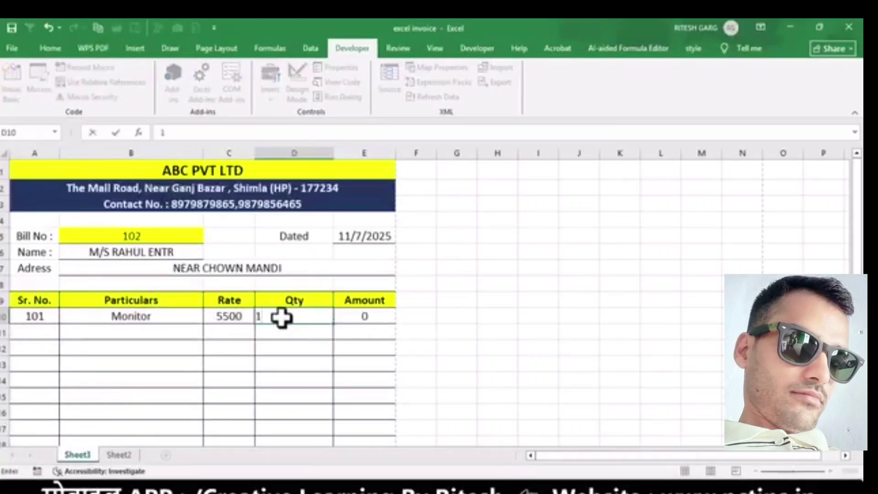
pyautogui.click(179, 334)
pyautogui.click(208, 333)
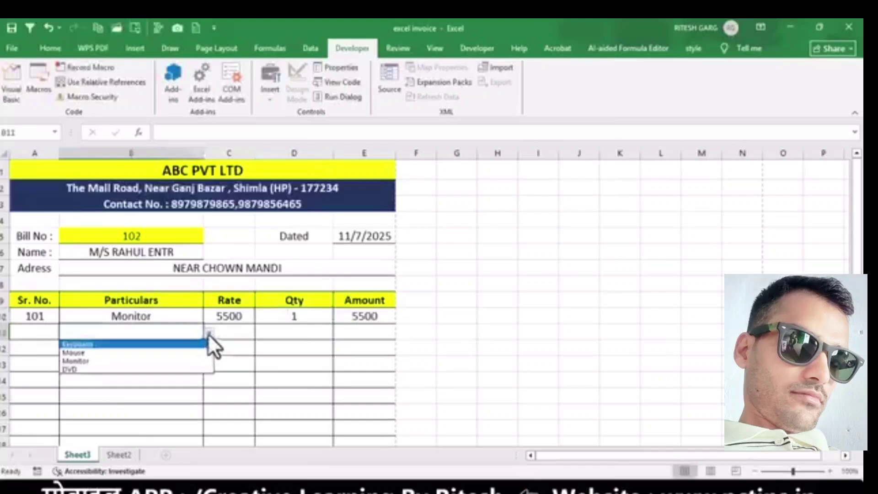
pyautogui.click(98, 370)
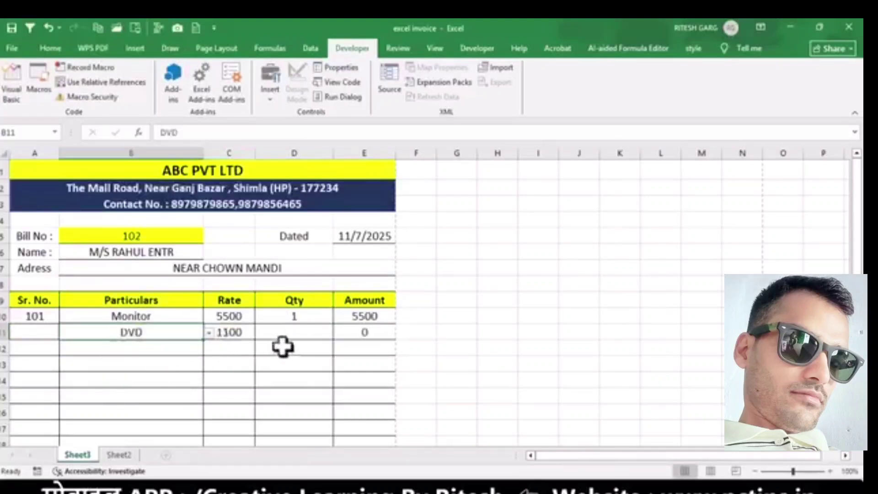
pyautogui.click(310, 331)
pyautogui.write('2')
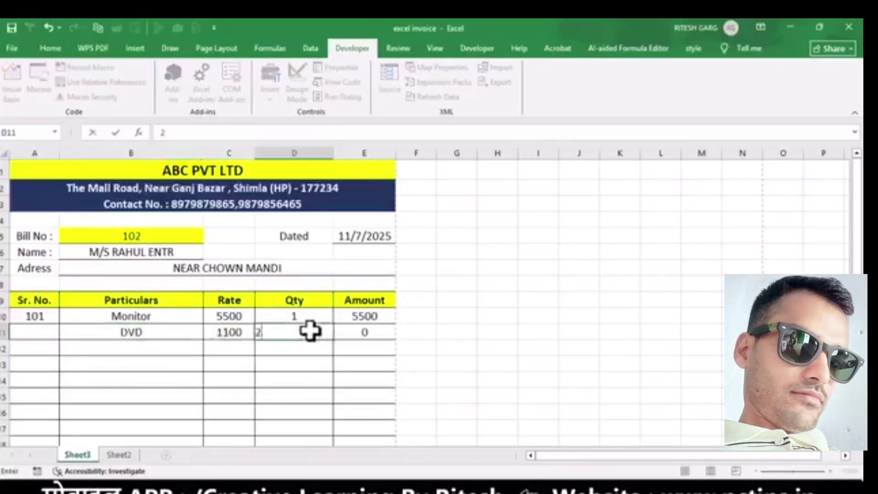
pyautogui.click(337, 366)
pyautogui.scroll(-1, 286, 322)
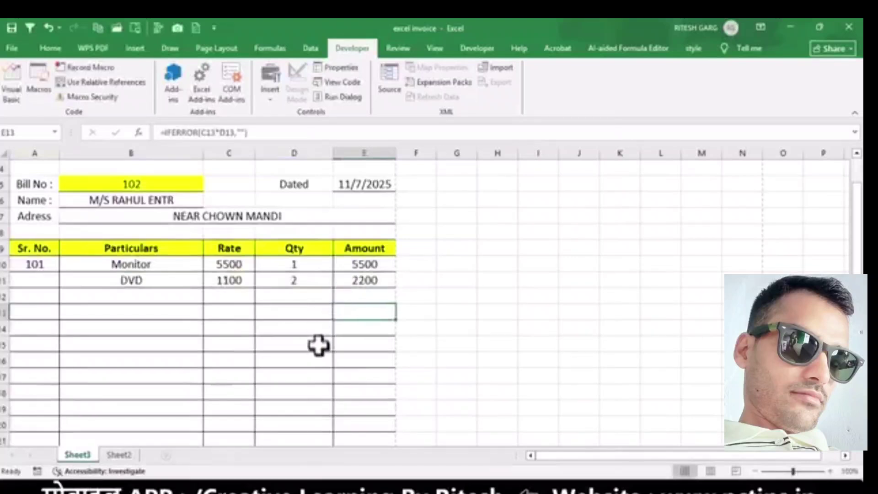
pyautogui.scroll(1, 343, 334)
pyautogui.scroll(1, 351, 326)
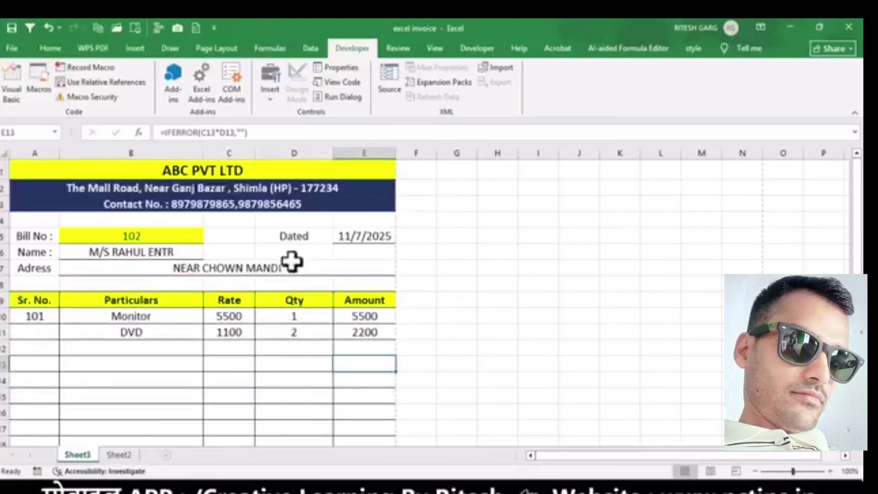
# - Draw a rounded rectangle about 1.28" wide and 0.44" high beside the invoice header, across columns F to H
pyautogui.click(135, 48)
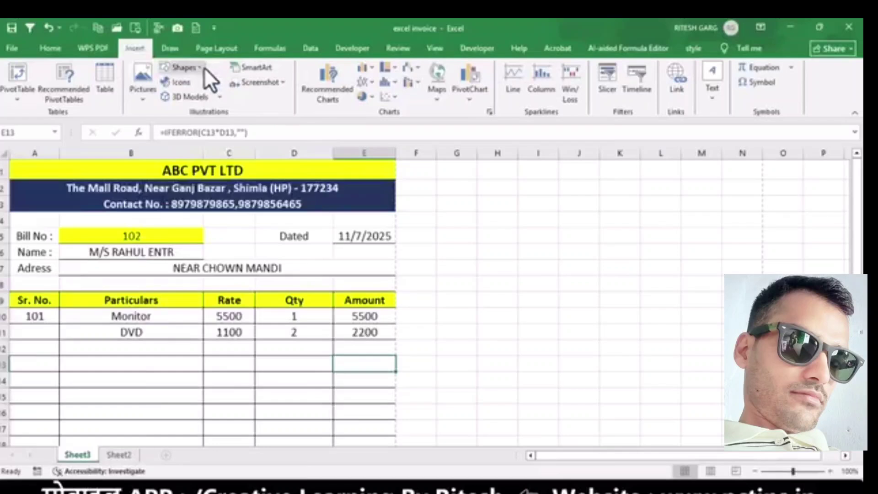
pyautogui.click(202, 67)
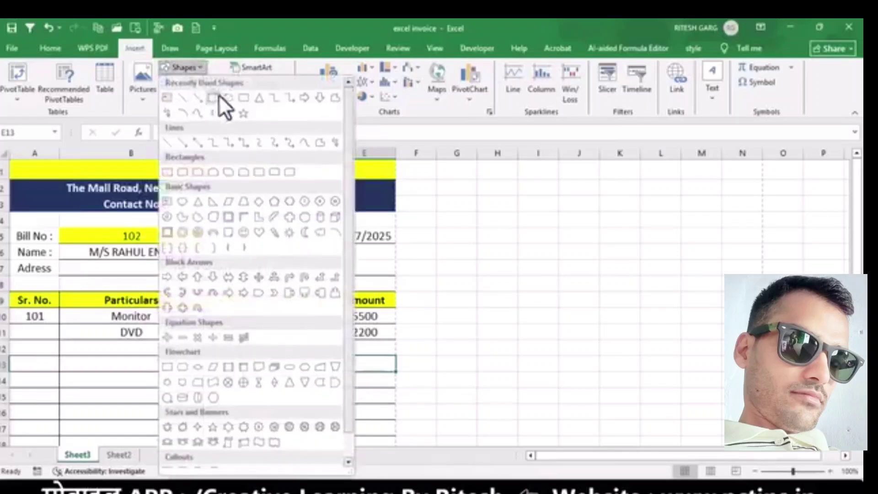
pyautogui.click(243, 99)
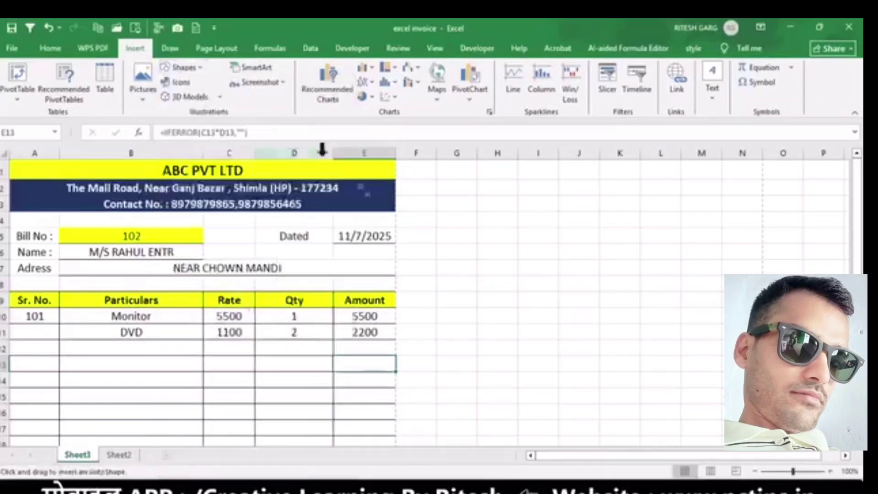
pyautogui.moveTo(431, 200)
pyautogui.mouseDown()
pyautogui.moveTo(489, 229)
pyautogui.moveTo(510, 226)
pyautogui.mouseUp()
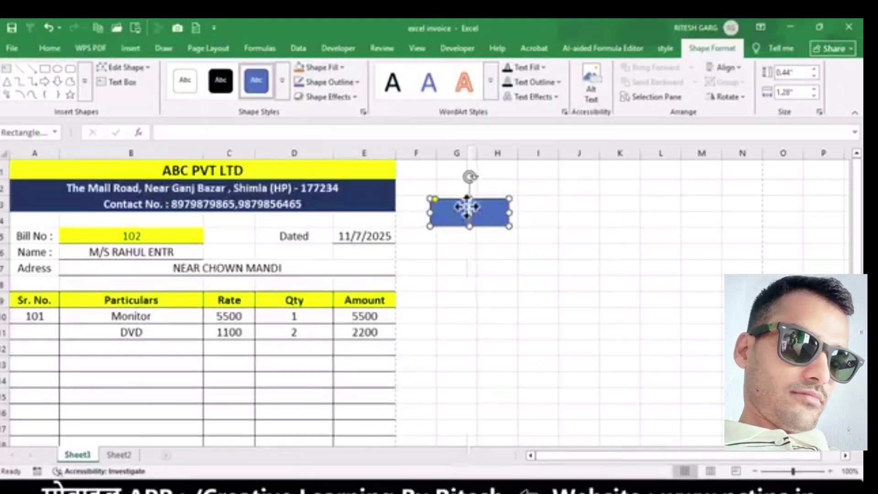
# - Label the rounded rectangle beside the invoice with the text CLEAR
pyautogui.rightClick(468, 205)
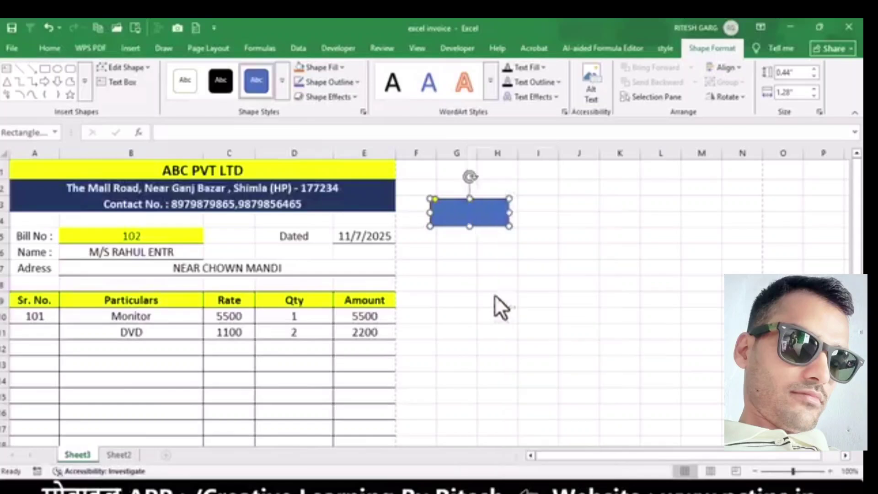
pyautogui.click(494, 293)
pyautogui.write('C')
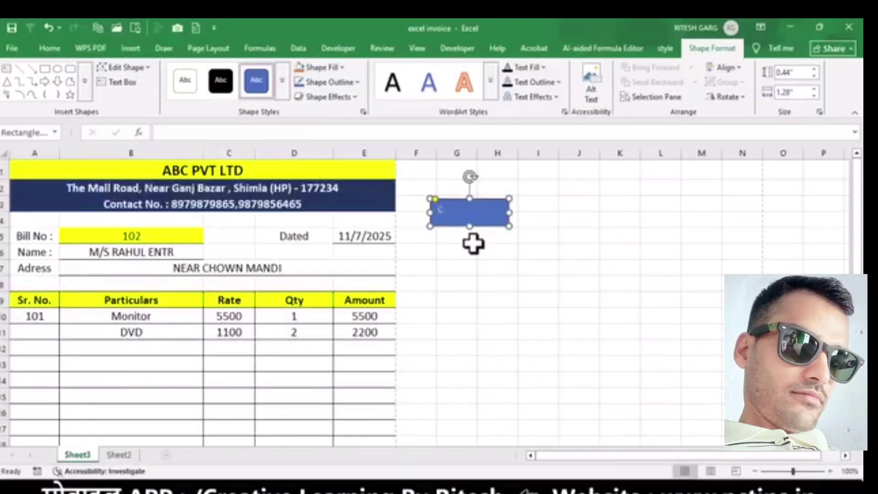
pyautogui.write('LEAR T')
# - Centre the CLEAR label horizontally and vertically in its shape and set its font size to 18
pyautogui.click(470, 228)
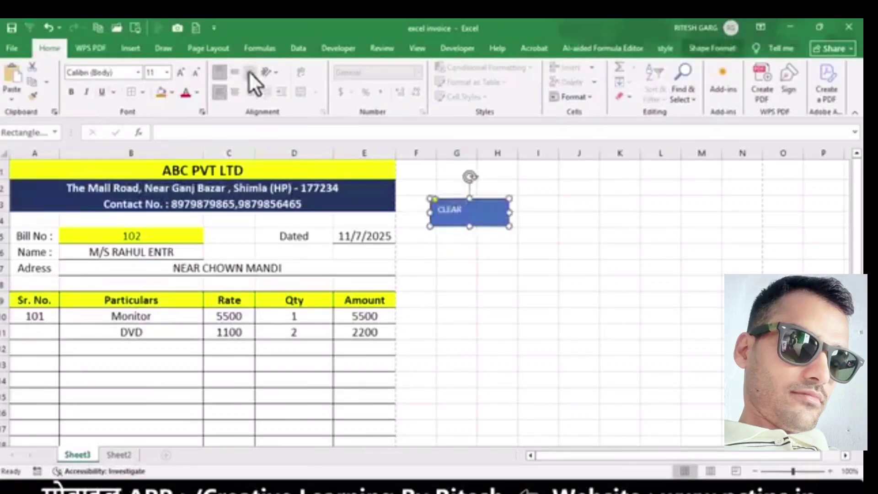
pyautogui.click(235, 93)
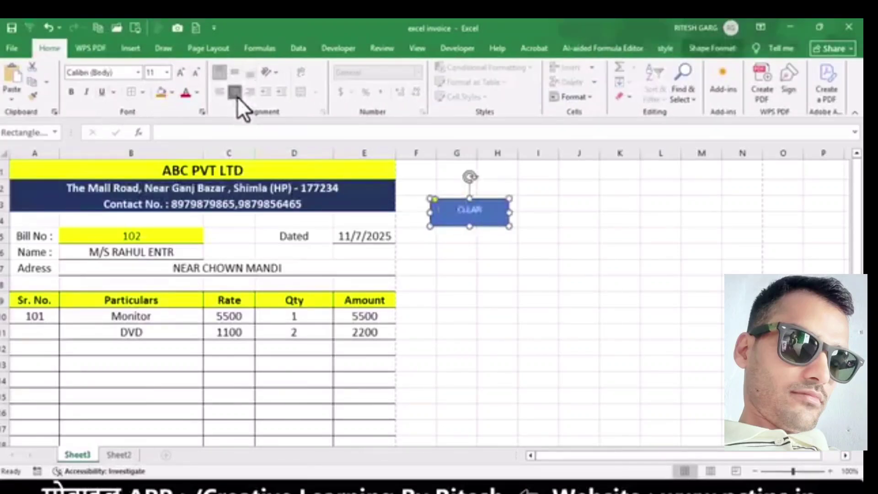
pyautogui.click(233, 73)
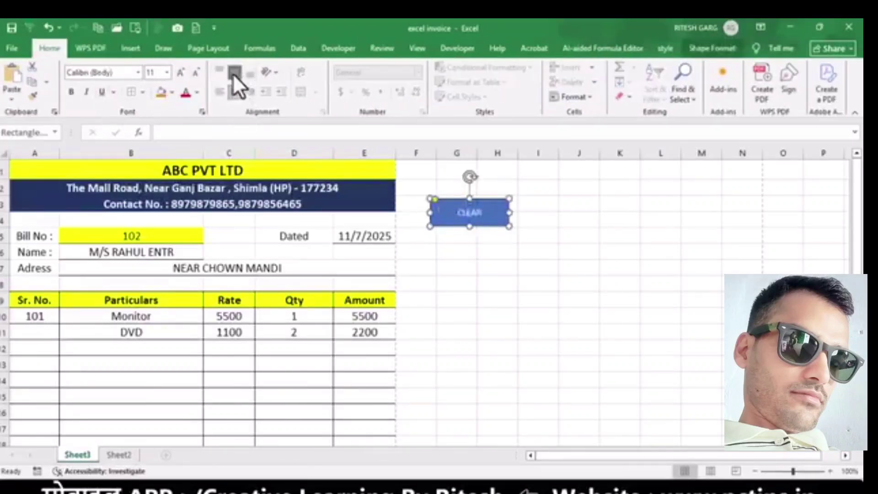
pyautogui.click(168, 74)
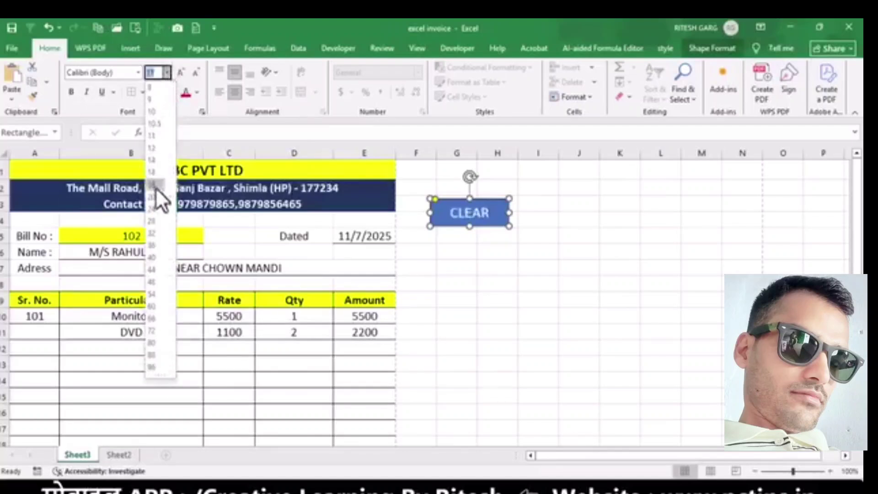
pyautogui.click(562, 284)
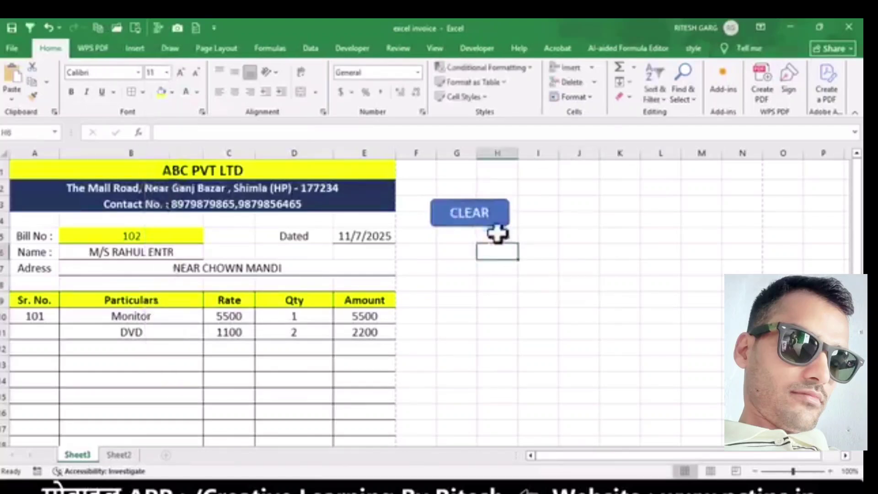
# - Assign the macro PERSONAL.XLSB!CLEARBILL to the CLEAR shape and deselect the shape
pyautogui.click(483, 213)
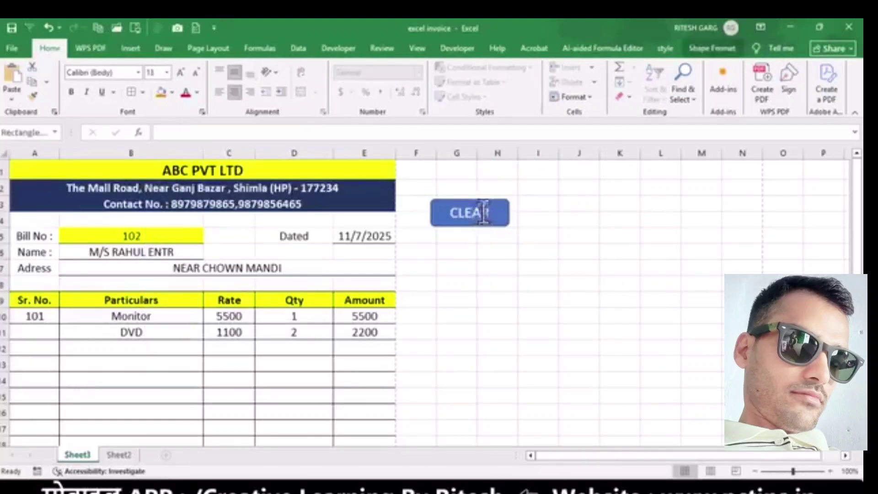
pyautogui.click(516, 250)
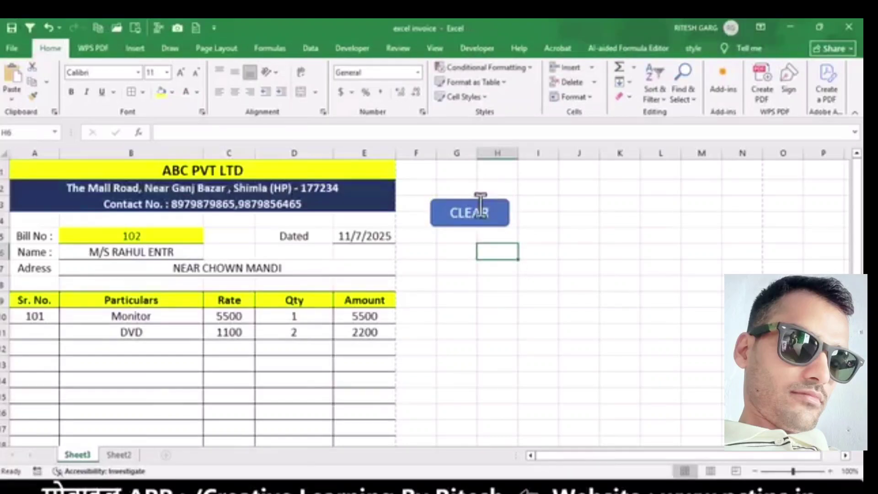
pyautogui.click(480, 201)
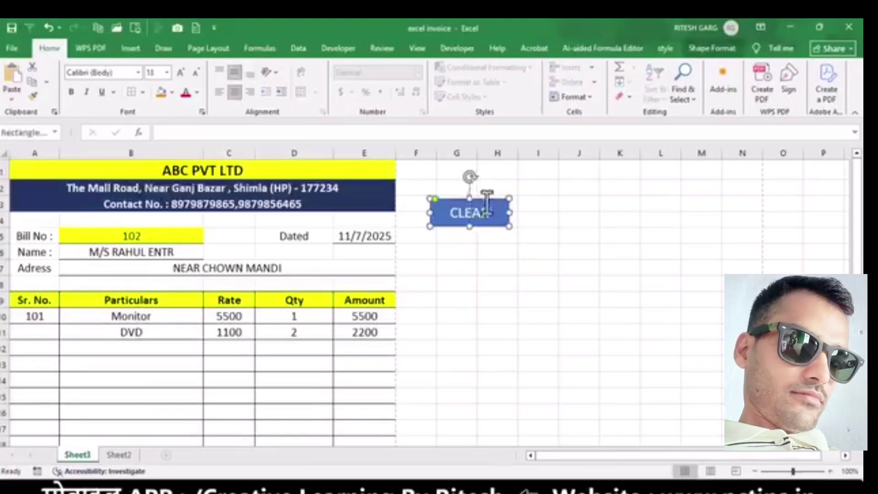
pyautogui.rightClick(485, 201)
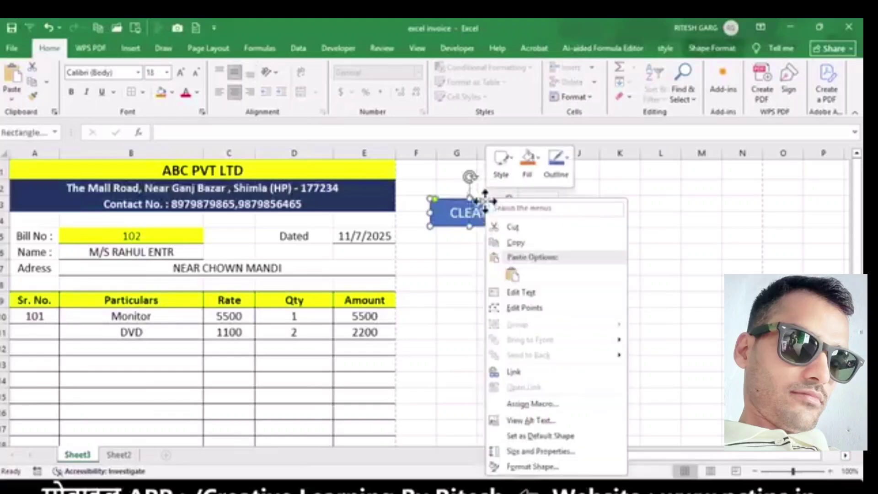
pyautogui.click(559, 402)
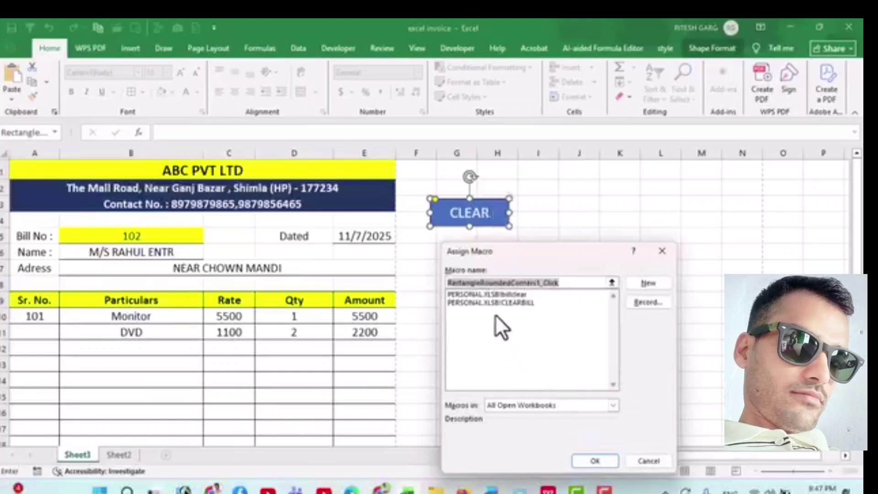
pyautogui.click(517, 303)
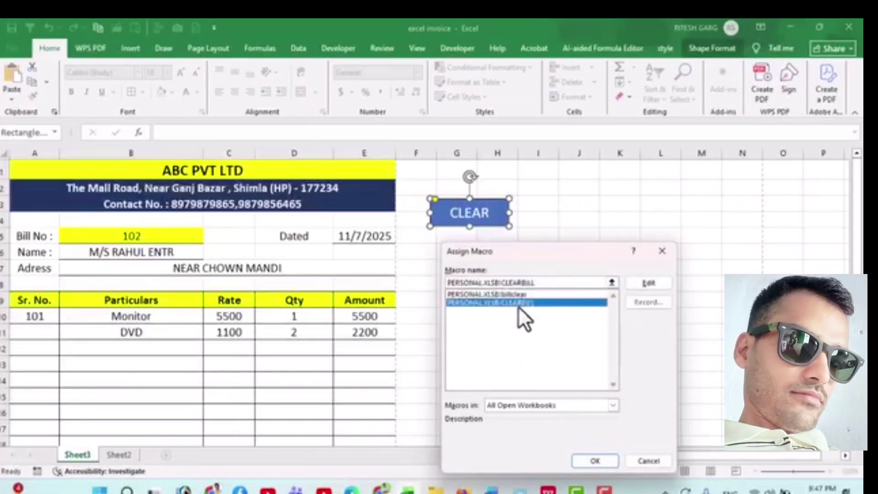
pyautogui.click(597, 463)
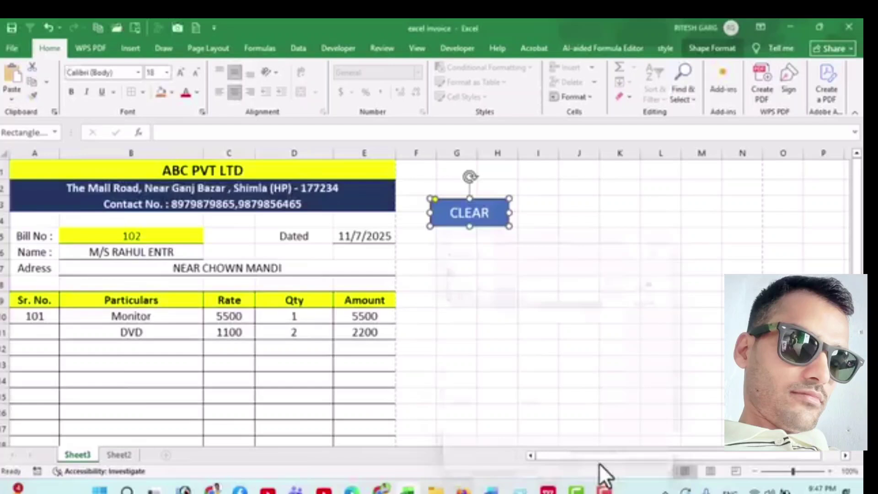
pyautogui.click(503, 298)
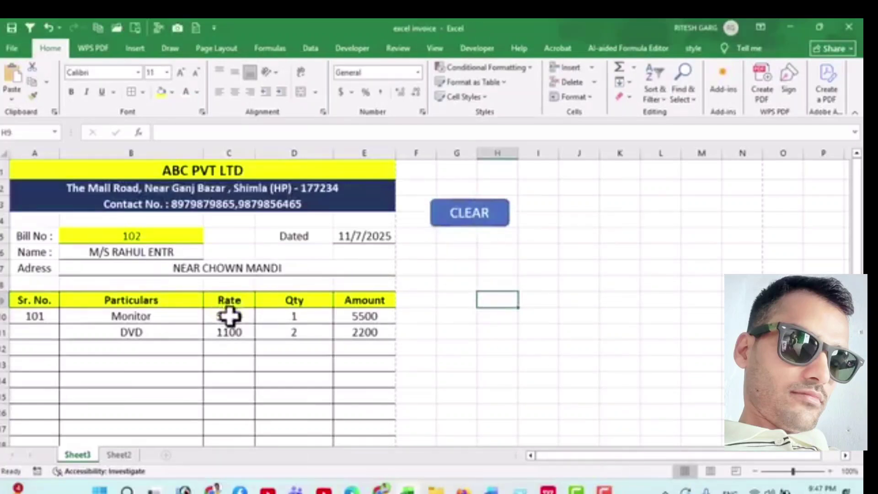
# - Clear the invoice with the CLEAR shape, and repeat the test after choosing Monitor in Particulars cell B10
pyautogui.click(467, 219)
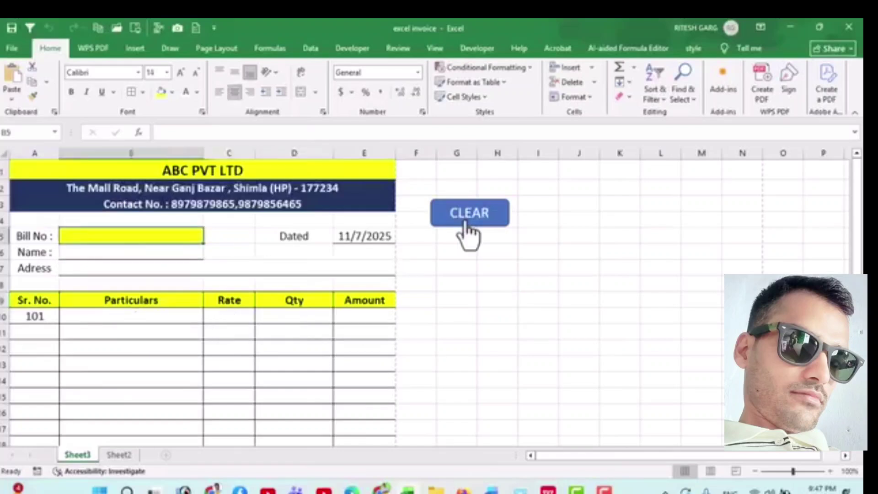
pyautogui.click(141, 318)
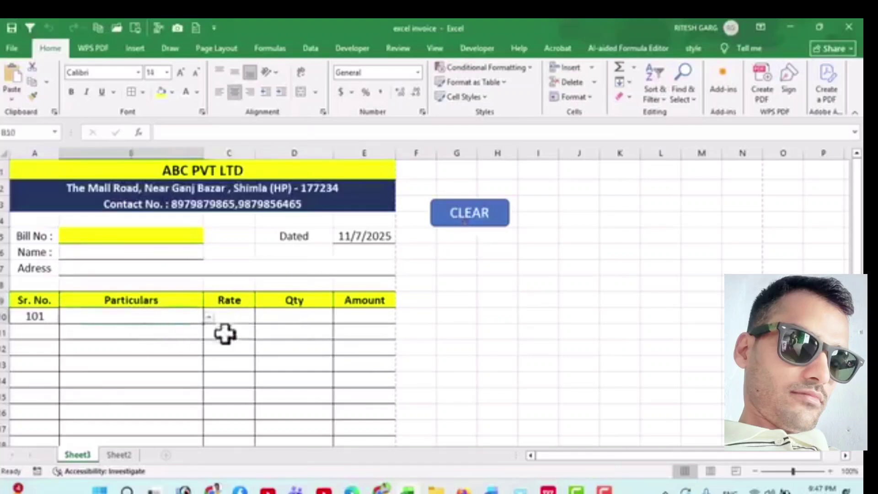
pyautogui.click(208, 317)
pyautogui.click(163, 348)
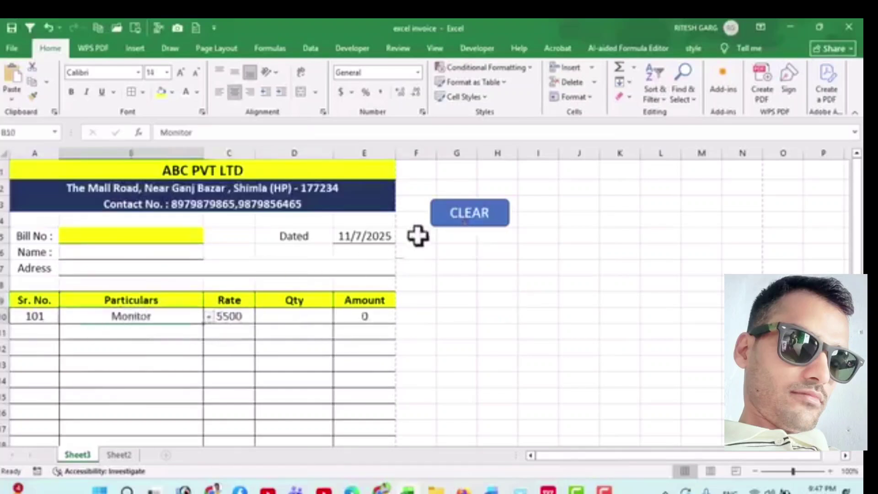
pyautogui.click(477, 223)
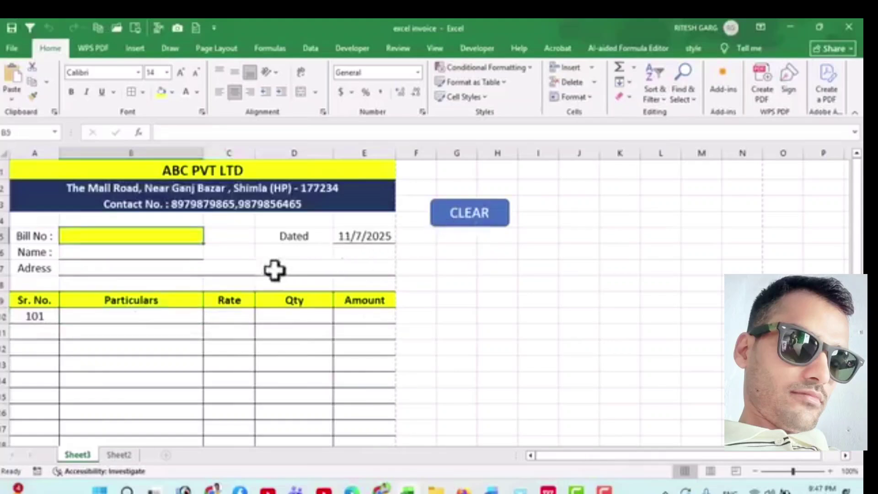